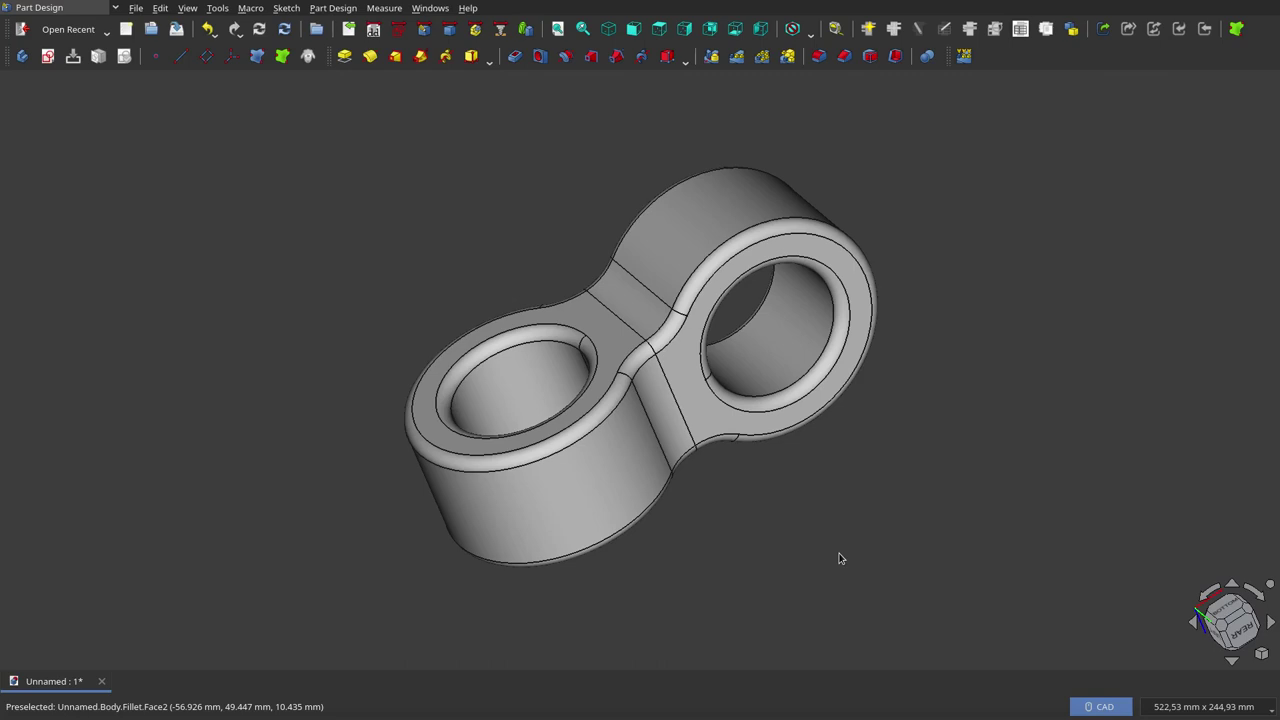
Step: Zoom and orbit around the filleted figure-eight link, including a top view of both bores
{"action": "scroll", "coordinate": [800, 502], "scroll_direction": "down", "scroll_amount": 2}
{"action": "scroll", "coordinate": [828, 502], "scroll_direction": "down", "scroll_amount": 1}
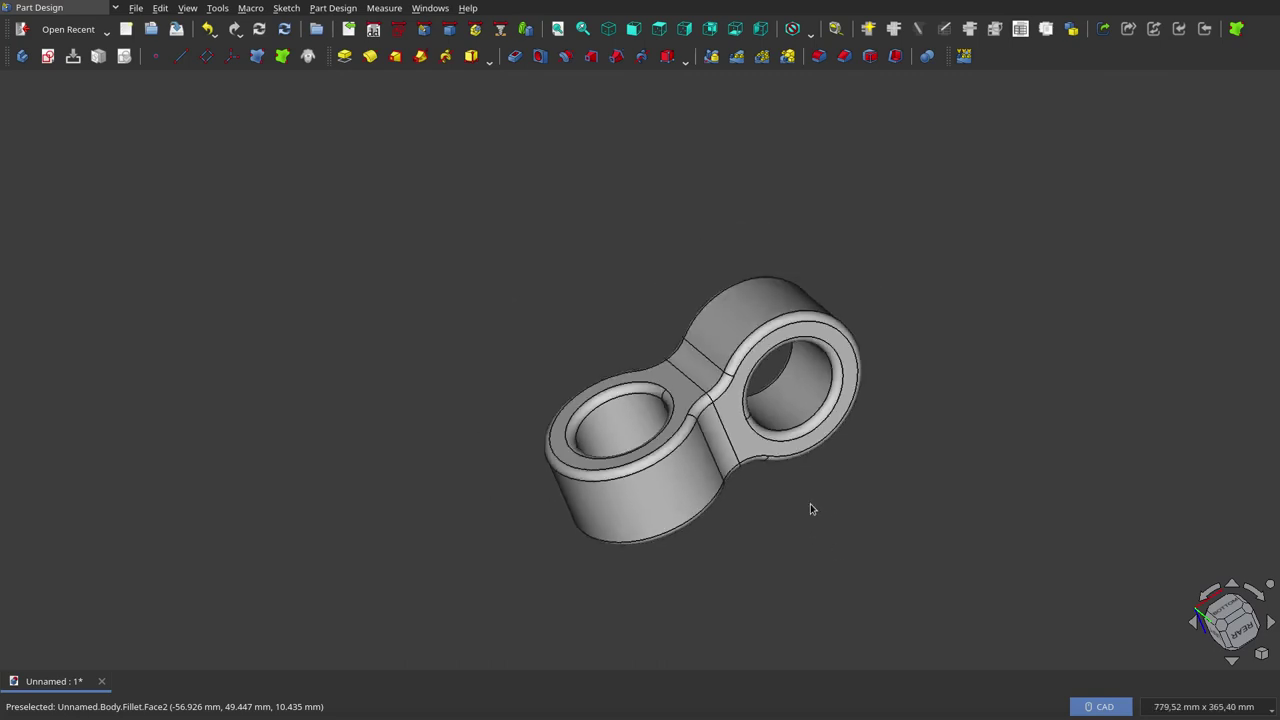
{"action": "scroll", "coordinate": [760, 508], "scroll_direction": "up", "scroll_amount": 1}
{"action": "scroll", "coordinate": [727, 512], "scroll_direction": "up", "scroll_amount": 2}
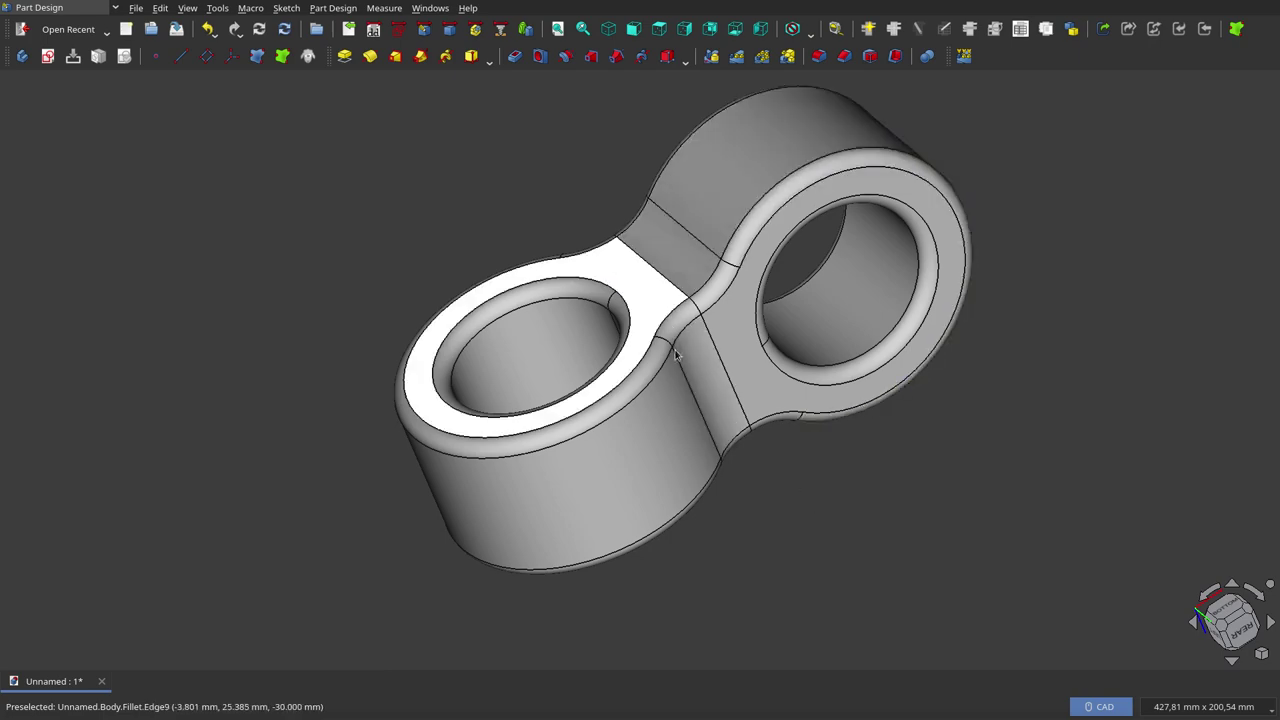
{"action": "mouse_move", "coordinate": [690, 222]}
{"action": "middle_mouse_down"}
{"action": "mouse_move", "coordinate": [657, 167]}
{"action": "mouse_move", "coordinate": [714, 371]}
{"action": "mouse_move", "coordinate": [776, 493]}
{"action": "mouse_move", "coordinate": [791, 420]}
{"action": "mouse_move", "coordinate": [586, 163]}
{"action": "mouse_move", "coordinate": [533, 208]}
{"action": "mouse_move", "coordinate": [591, 331]}
{"action": "mouse_move", "coordinate": [903, 423]}
{"action": "mouse_move", "coordinate": [937, 383]}
{"action": "mouse_move", "coordinate": [894, 451]}
{"action": "mouse_move", "coordinate": [806, 477]}
{"action": "middle_mouse_up"}
{"action": "scroll", "coordinate": [657, 423], "scroll_direction": "down", "scroll_amount": 2}
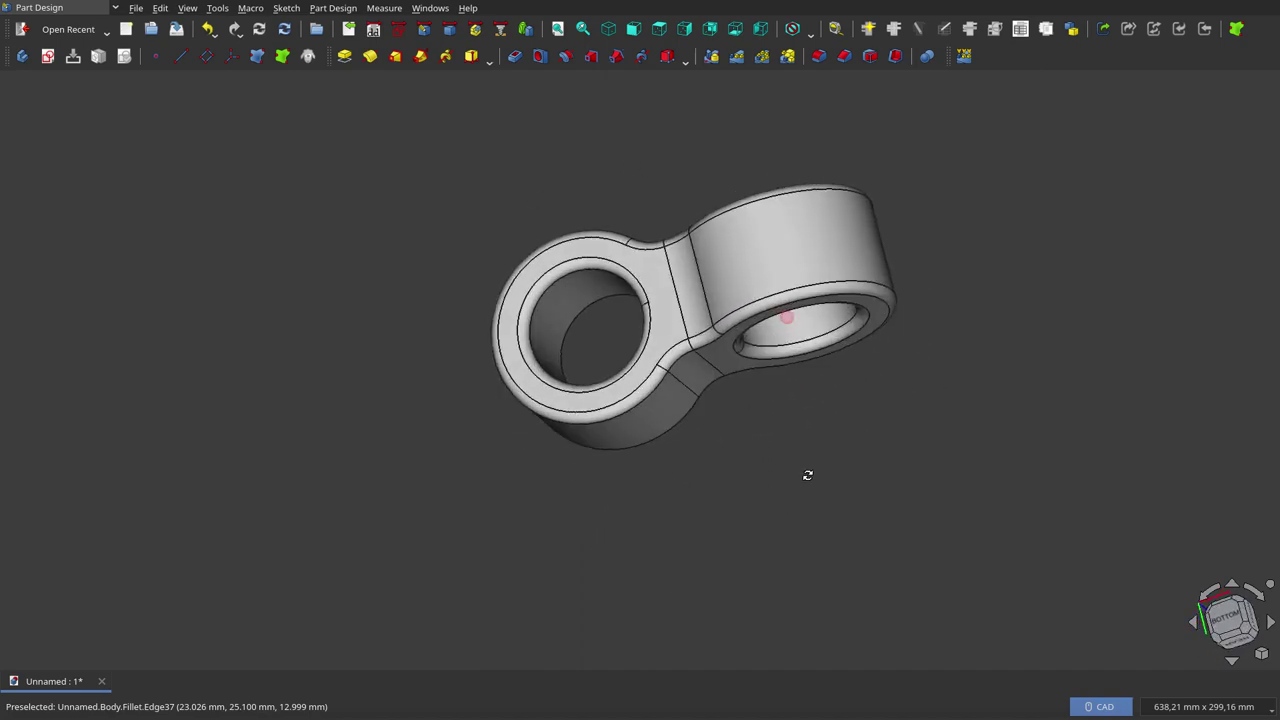
{"action": "scroll", "coordinate": [756, 385], "scroll_direction": "up", "scroll_amount": 1}
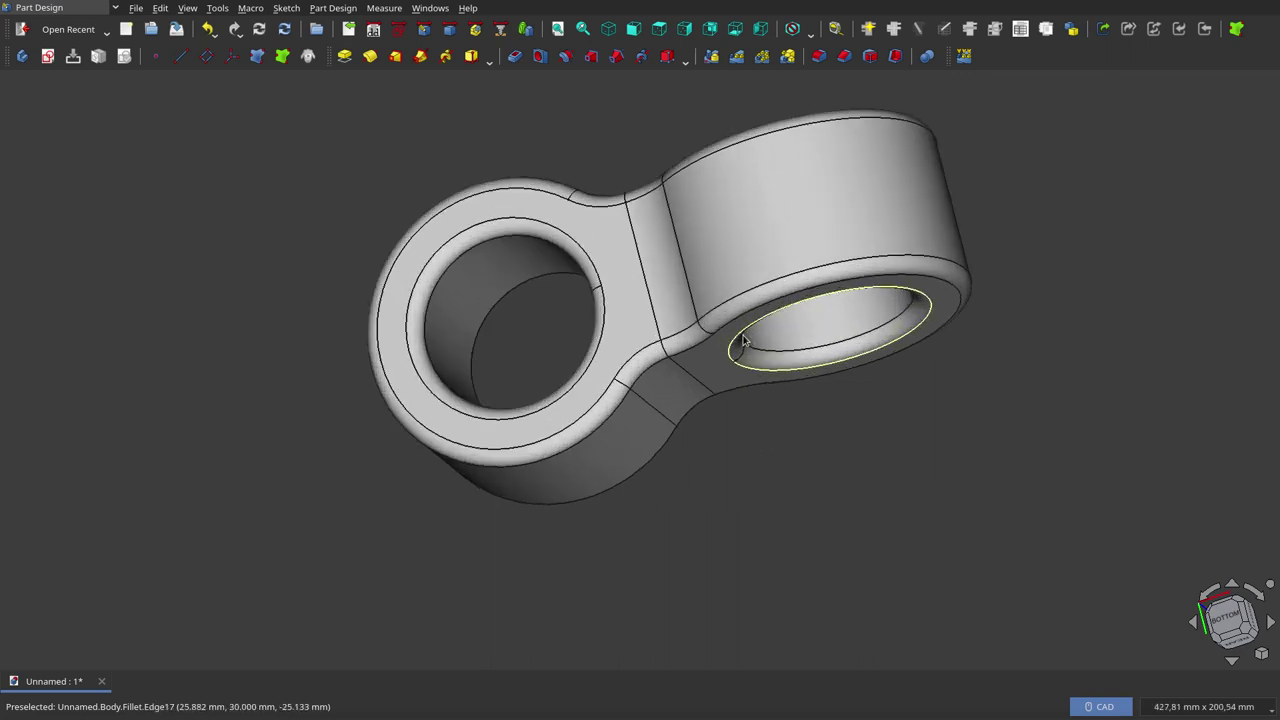
{"action": "scroll", "coordinate": [756, 385], "scroll_direction": "up", "scroll_amount": 1}
{"action": "scroll", "coordinate": [754, 388], "scroll_direction": "down", "scroll_amount": 2}
{"action": "mouse_move", "coordinate": [754, 434]}
{"action": "middle_mouse_down"}
{"action": "mouse_move", "coordinate": [754, 400]}
{"action": "mouse_move", "coordinate": [803, 374]}
{"action": "mouse_move", "coordinate": [808, 417]}
{"action": "middle_mouse_up"}
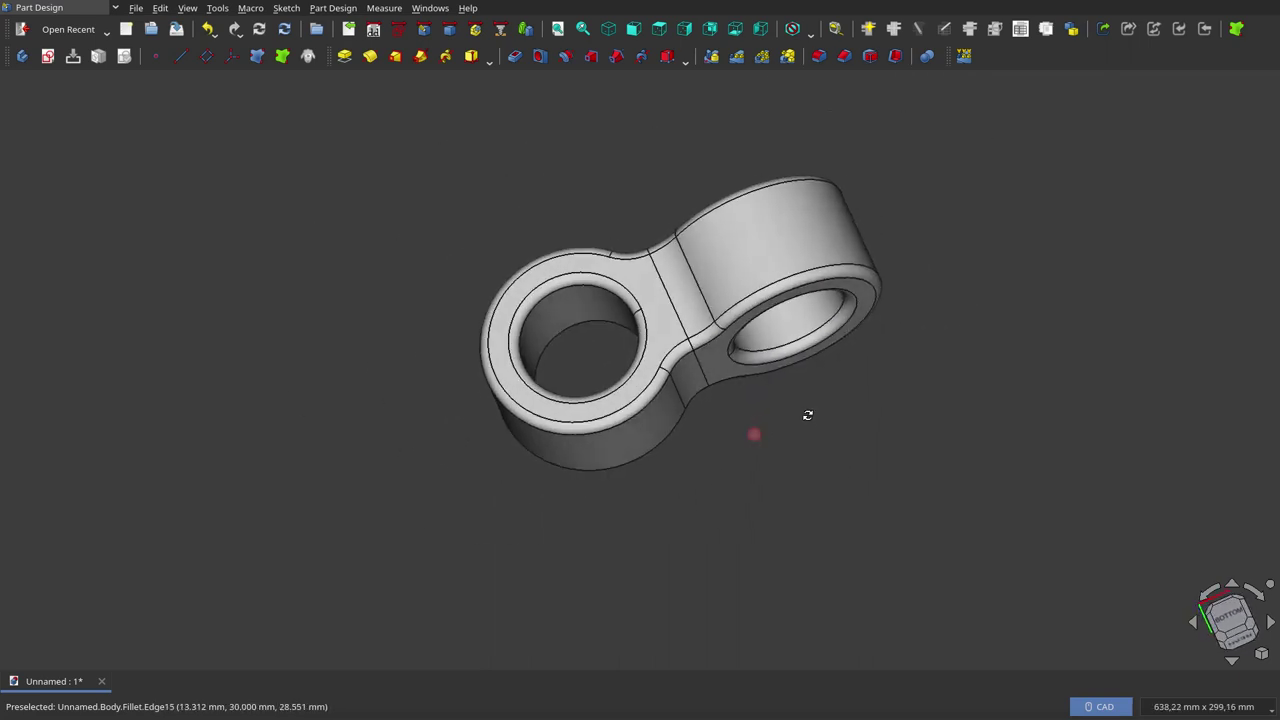
{"action": "scroll", "coordinate": [671, 195], "scroll_direction": "up", "scroll_amount": 2}
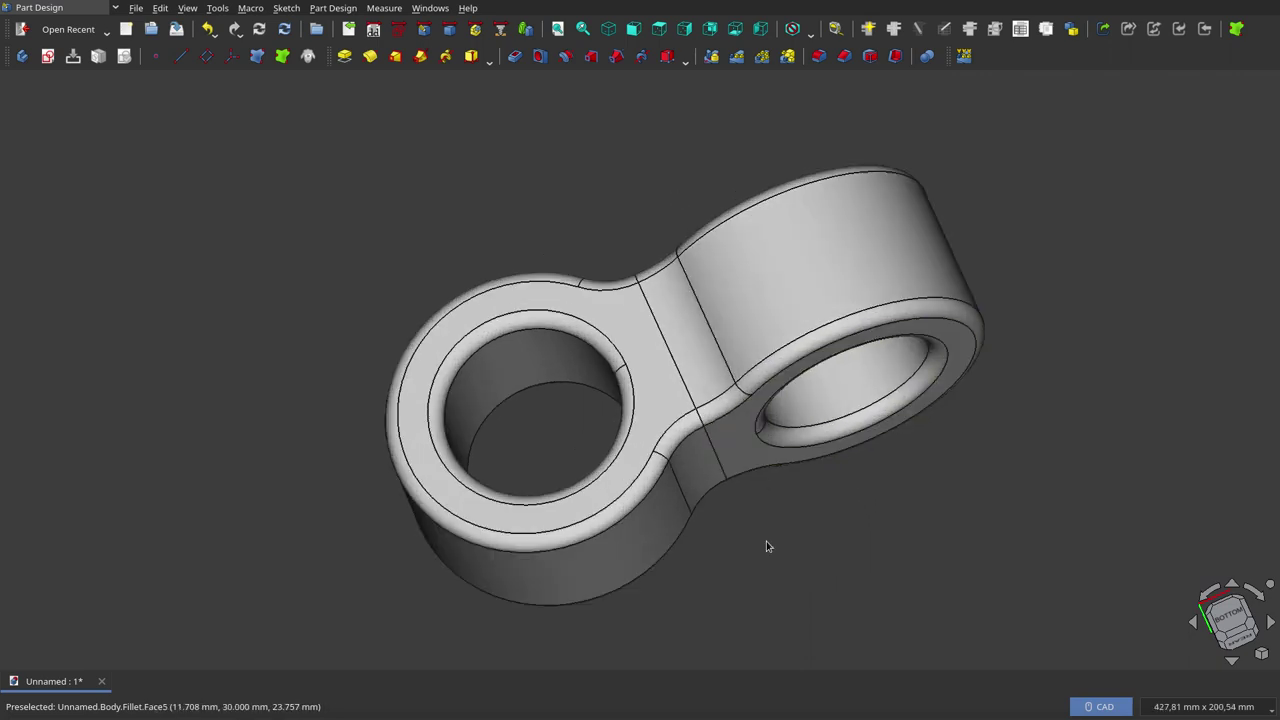
{"action": "scroll", "coordinate": [766, 541], "scroll_direction": "down", "scroll_amount": 1}
{"action": "scroll", "coordinate": [766, 541], "scroll_direction": "down", "scroll_amount": 1}
{"action": "scroll", "coordinate": [551, 289], "scroll_direction": "down", "scroll_amount": 1}
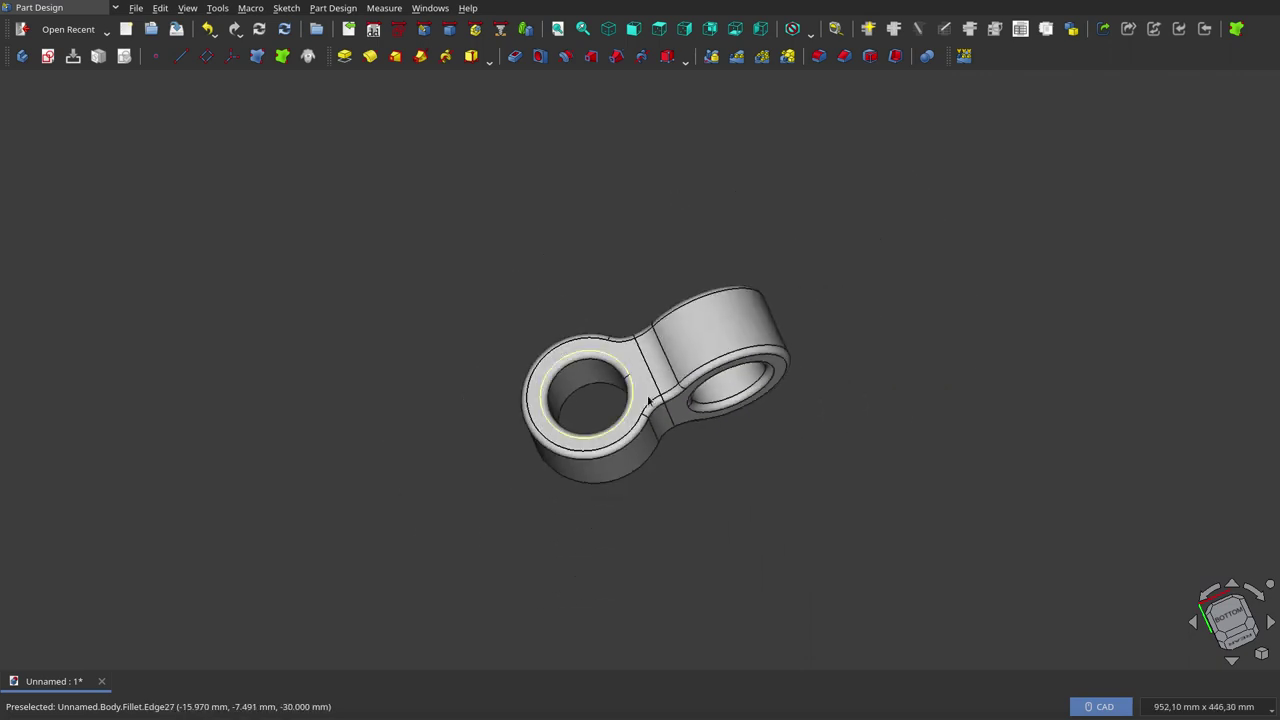
{"action": "scroll", "coordinate": [660, 415], "scroll_direction": "up", "scroll_amount": 1}
{"action": "scroll", "coordinate": [660, 415], "scroll_direction": "up", "scroll_amount": 1}
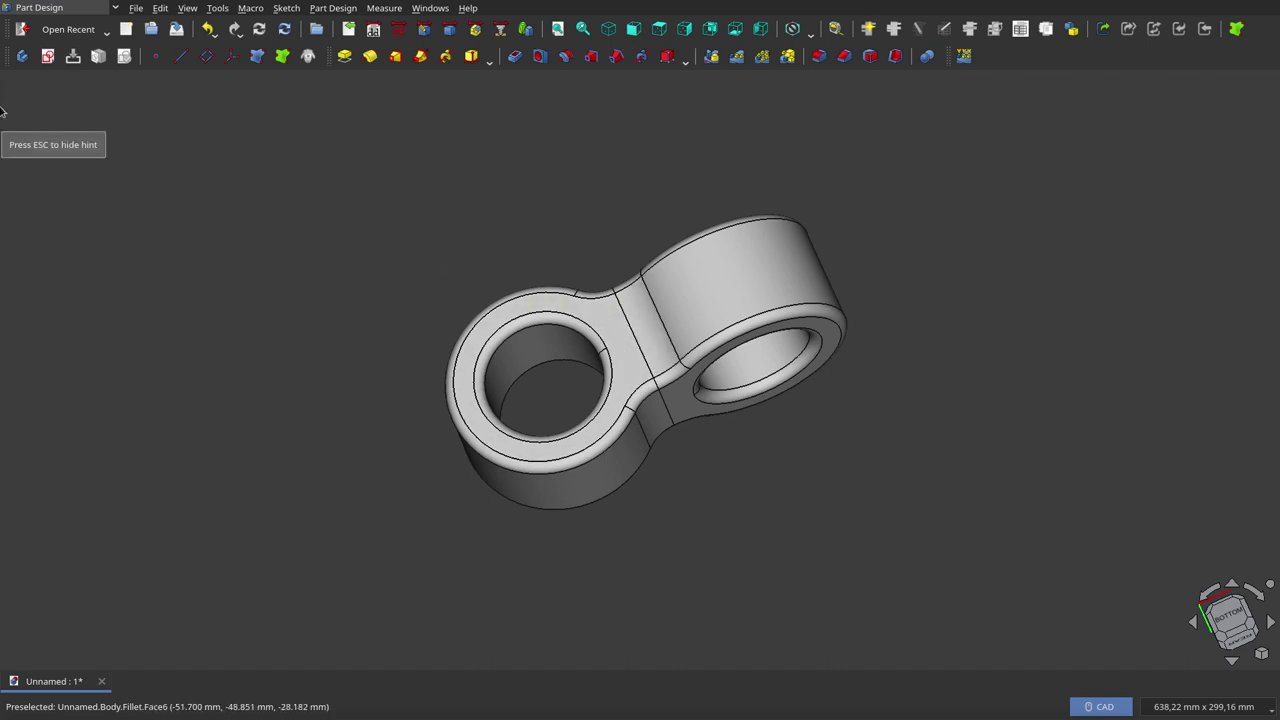
{"action": "mouse_move", "coordinate": [4, 360]}
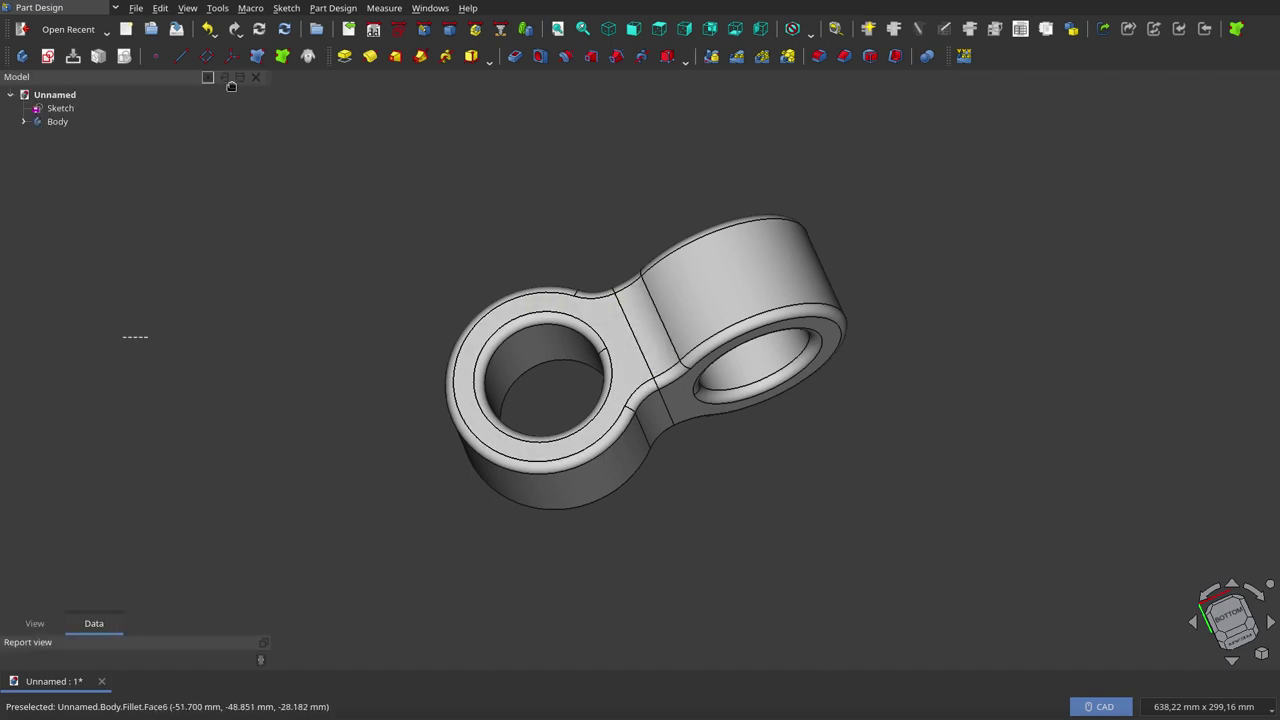
Step: Set both the Model and Tasks panels to Auto hide overlays
{"action": "left_click", "coordinate": [224, 78]}
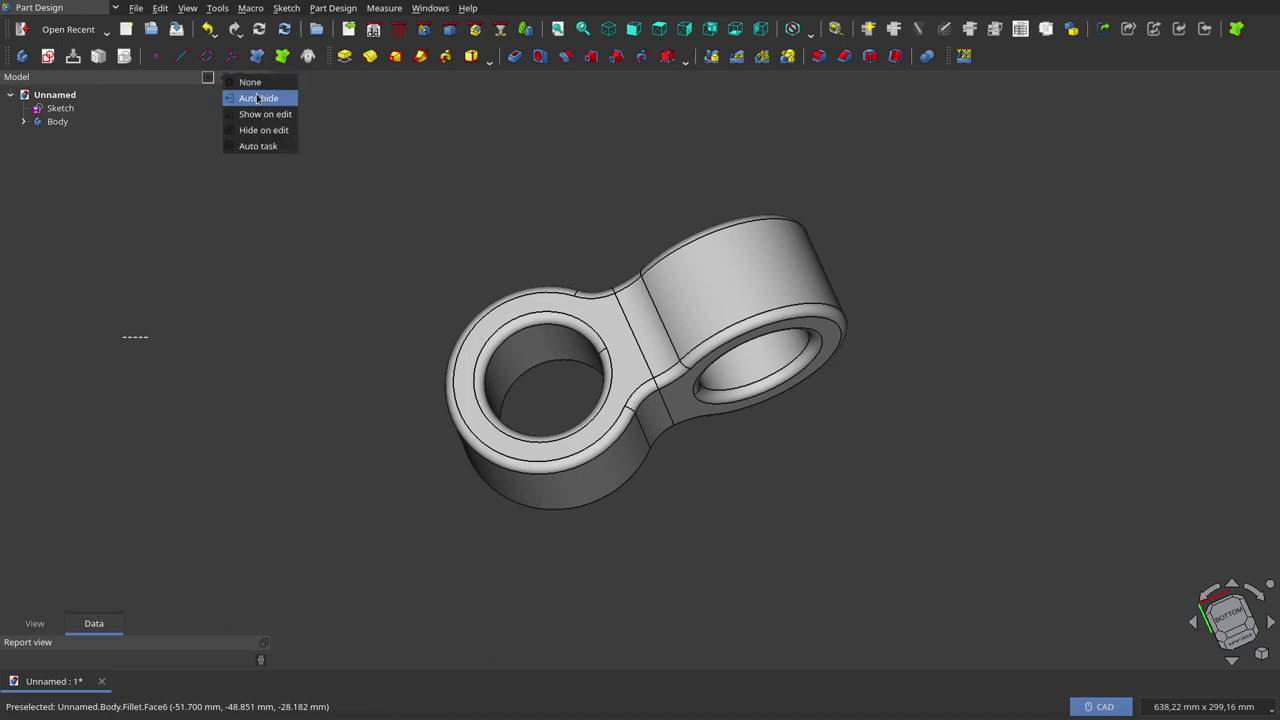
{"action": "left_click", "coordinate": [258, 84]}
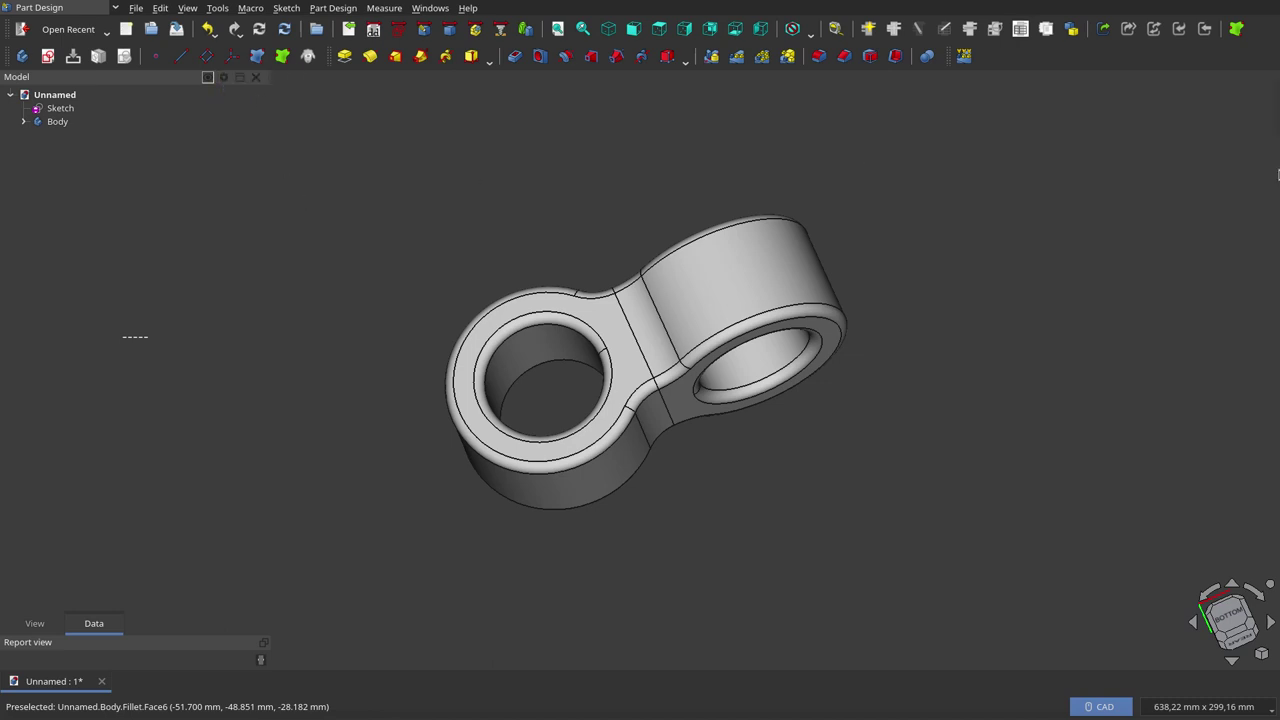
{"action": "mouse_move", "coordinate": [1001, 96]}
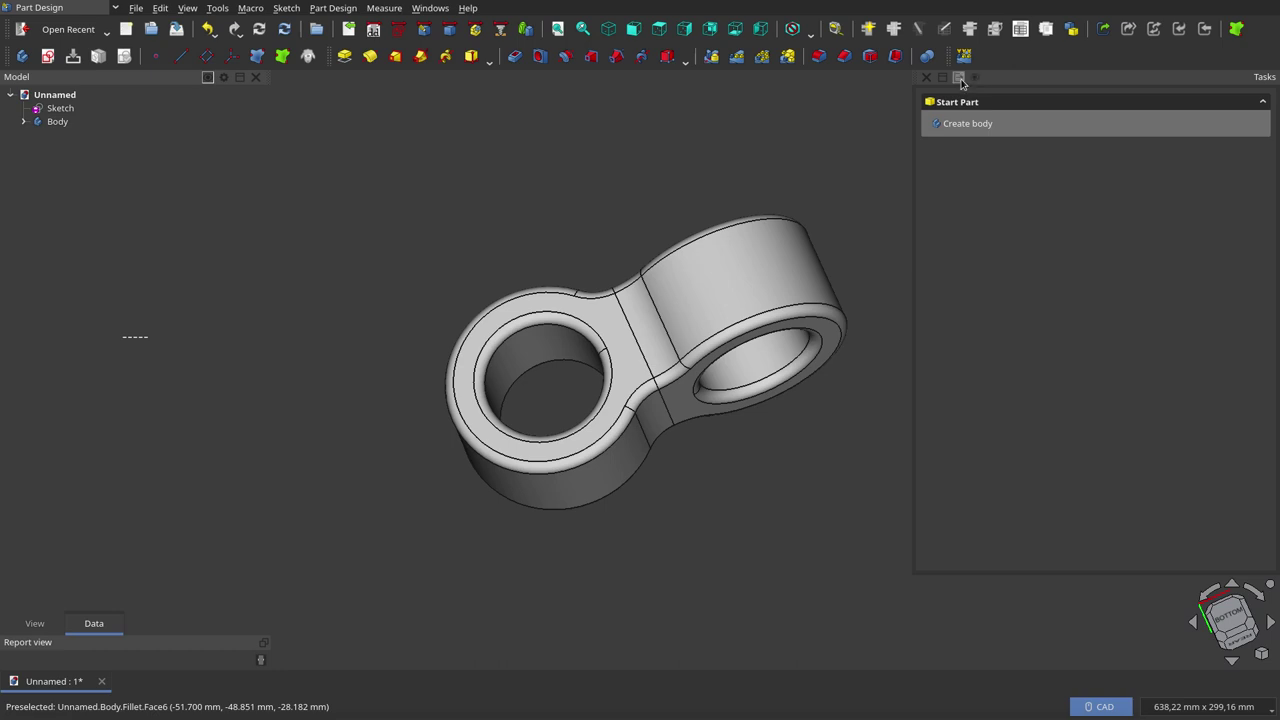
{"action": "left_click", "coordinate": [961, 82]}
{"action": "left_click", "coordinate": [961, 89]}
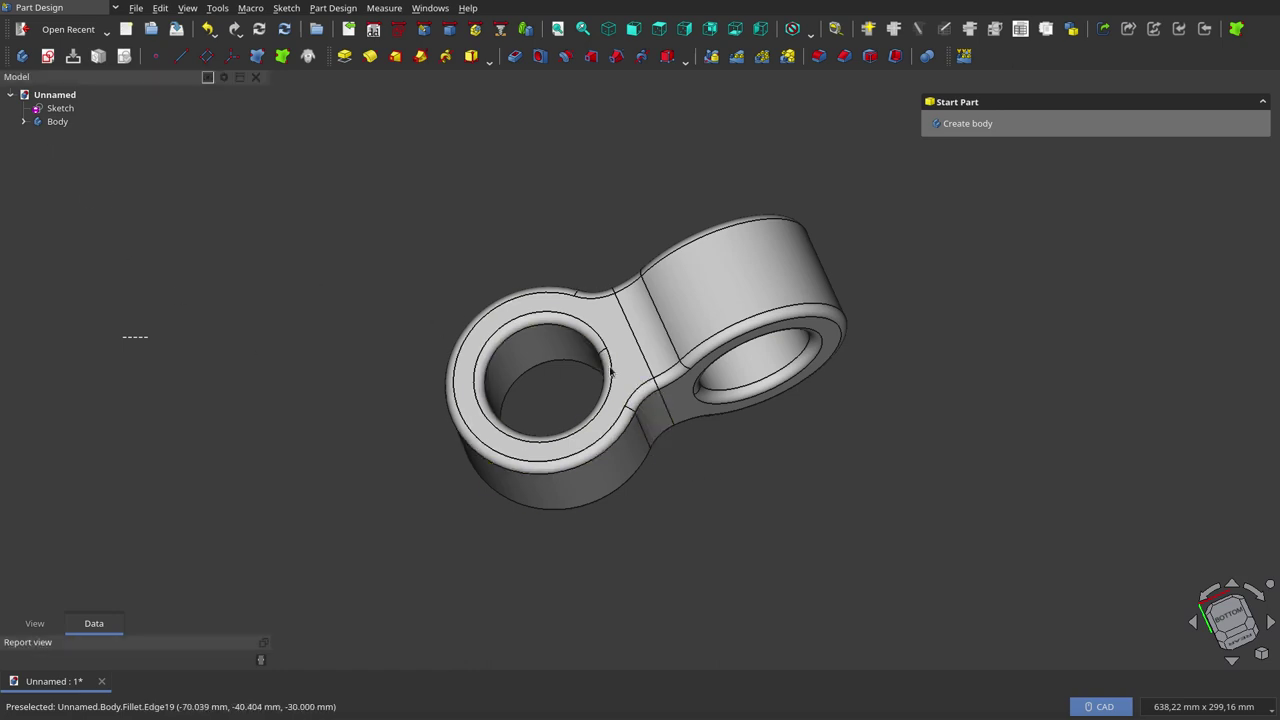
{"action": "mouse_move", "coordinate": [59, 108]}
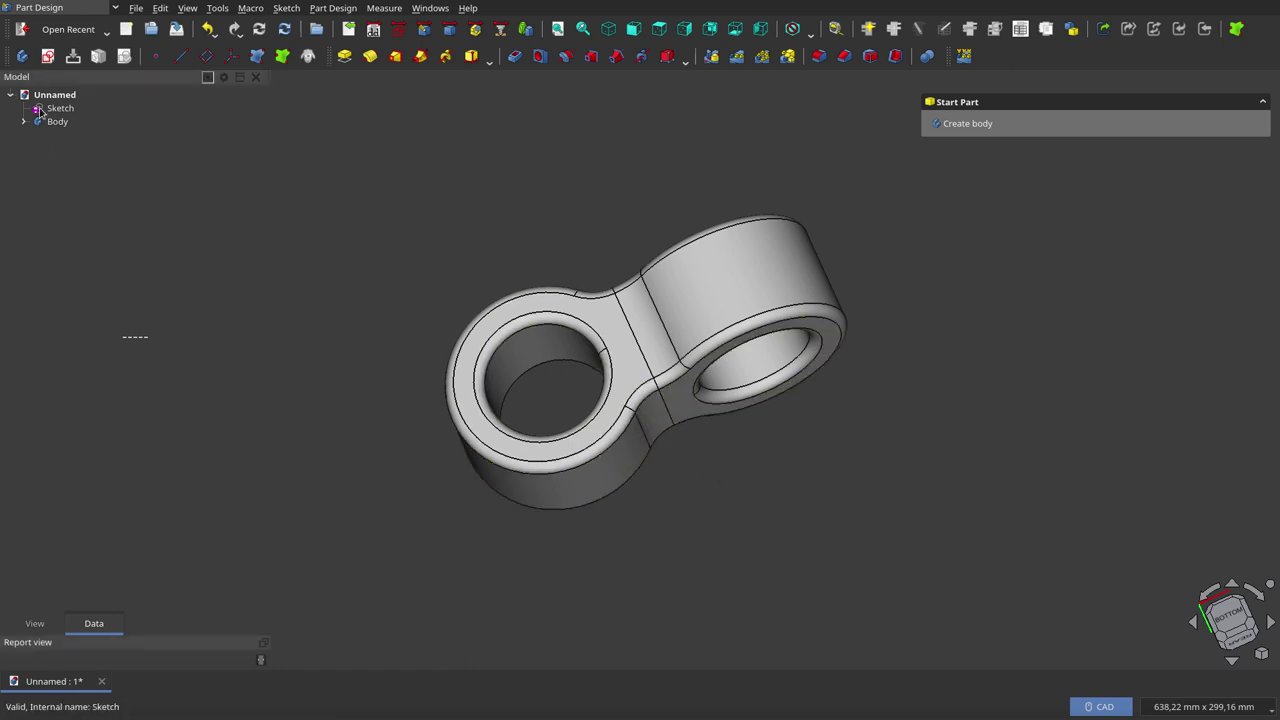
Step: Select the Body in the model tree and hide it from the 3D view
{"action": "left_click", "coordinate": [40, 111]}
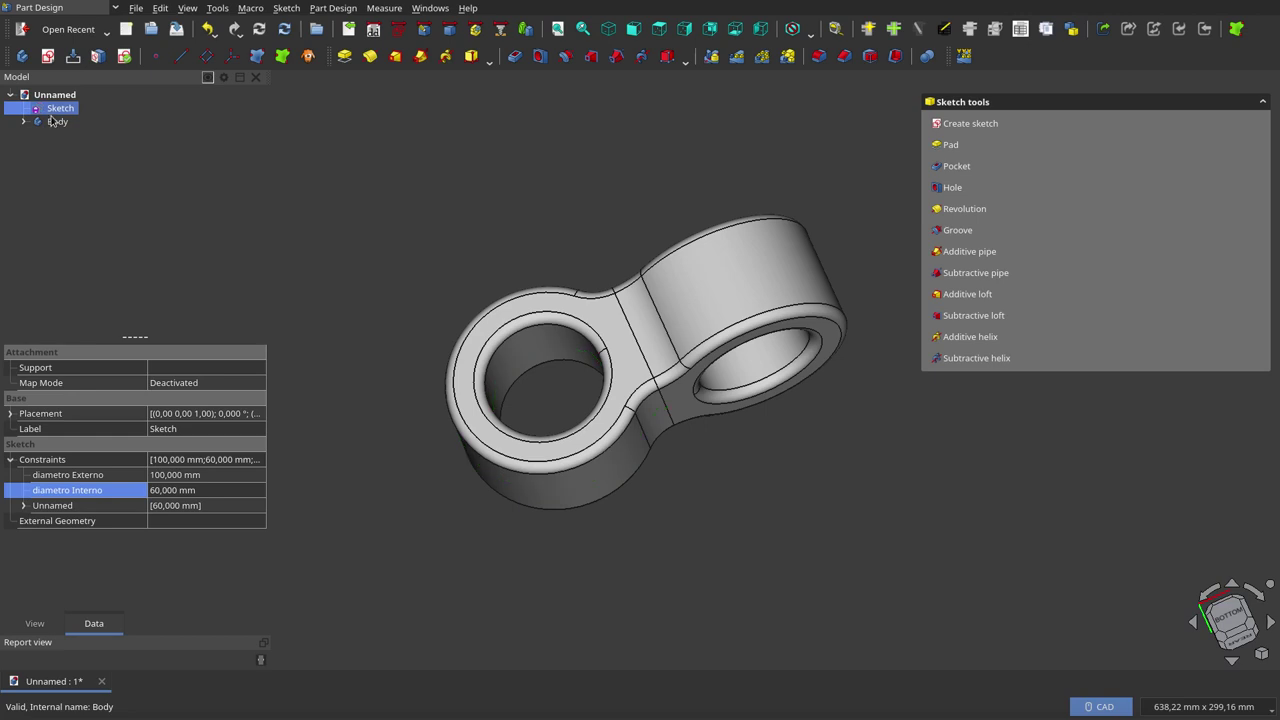
{"action": "left_click", "coordinate": [52, 121]}
{"action": "key", "text": "space"}
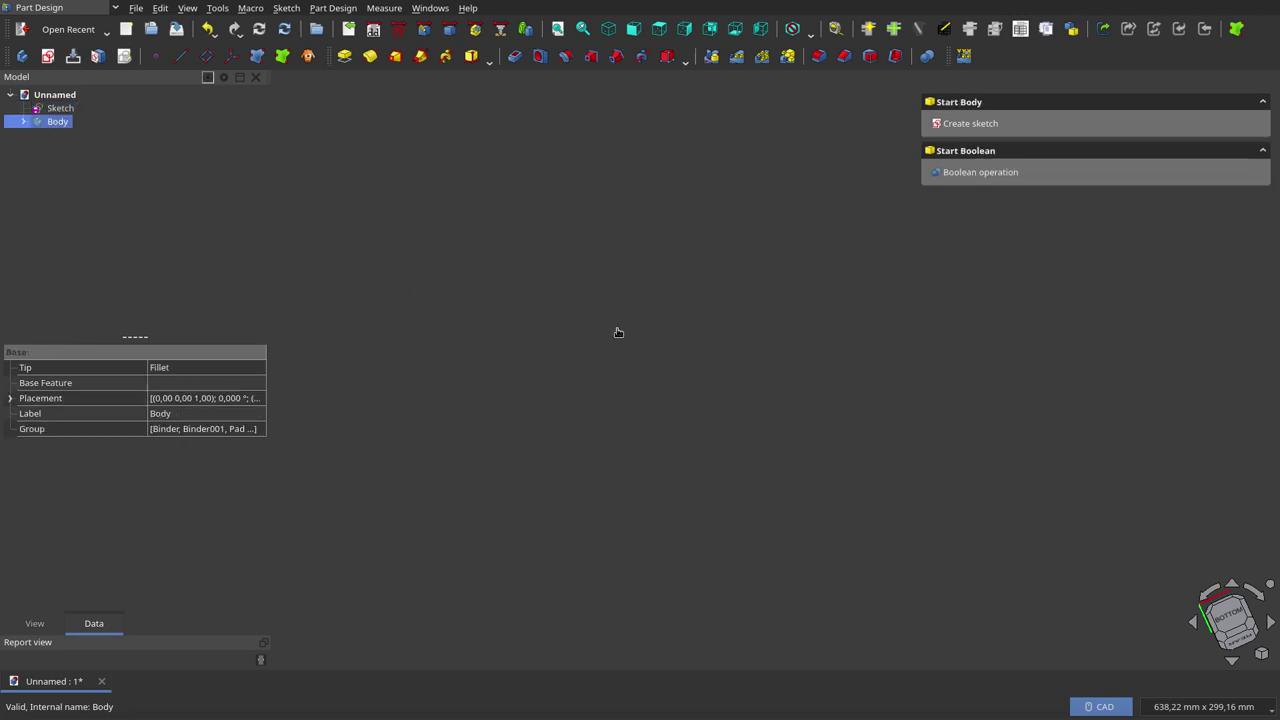
Step: Clear the selection and, in the Sketcher workbench, create Sketch001 on the XY-Plane
{"action": "left_click", "coordinate": [616, 324]}
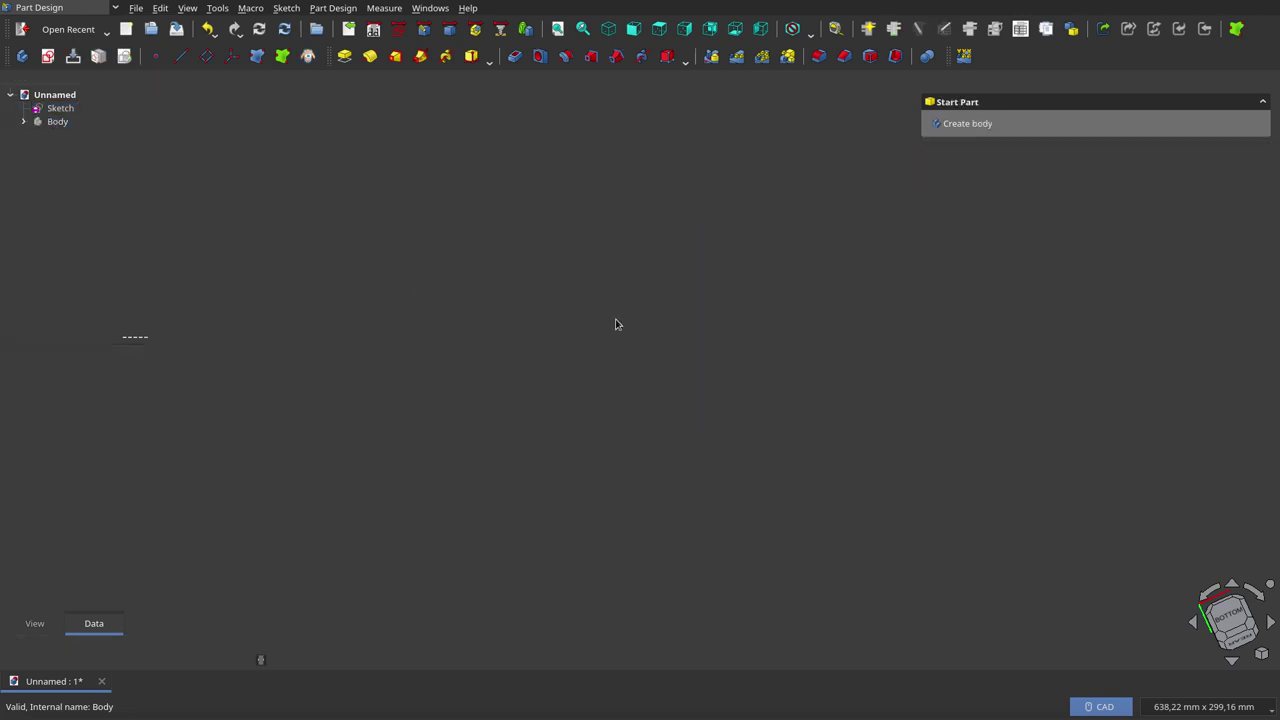
{"action": "left_click", "coordinate": [397, 30]}
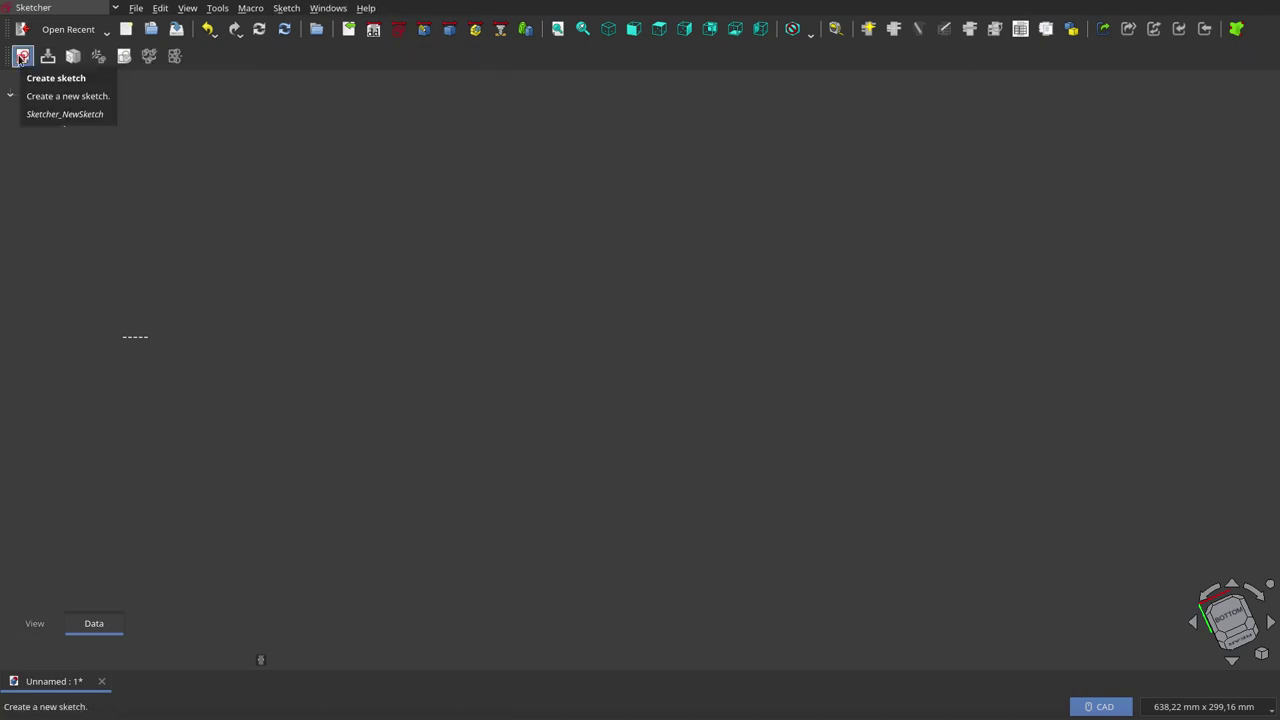
{"action": "left_click", "coordinate": [21, 57]}
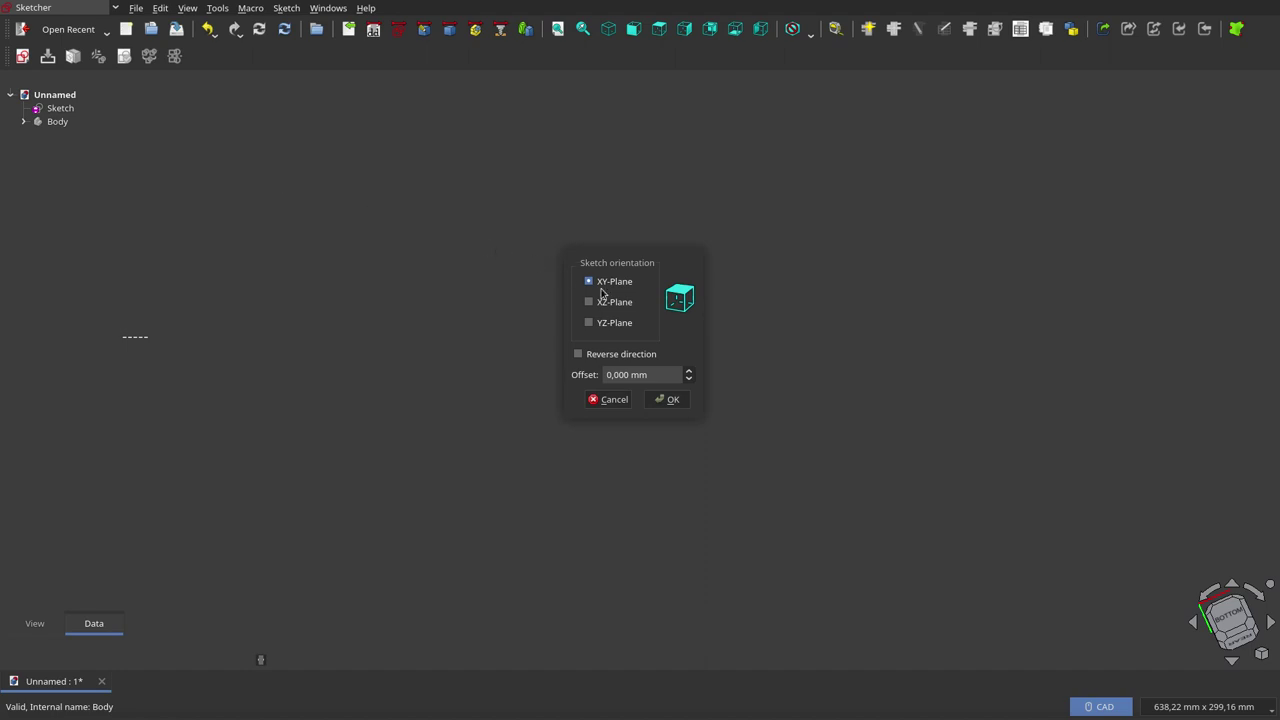
{"action": "left_click", "coordinate": [652, 401]}
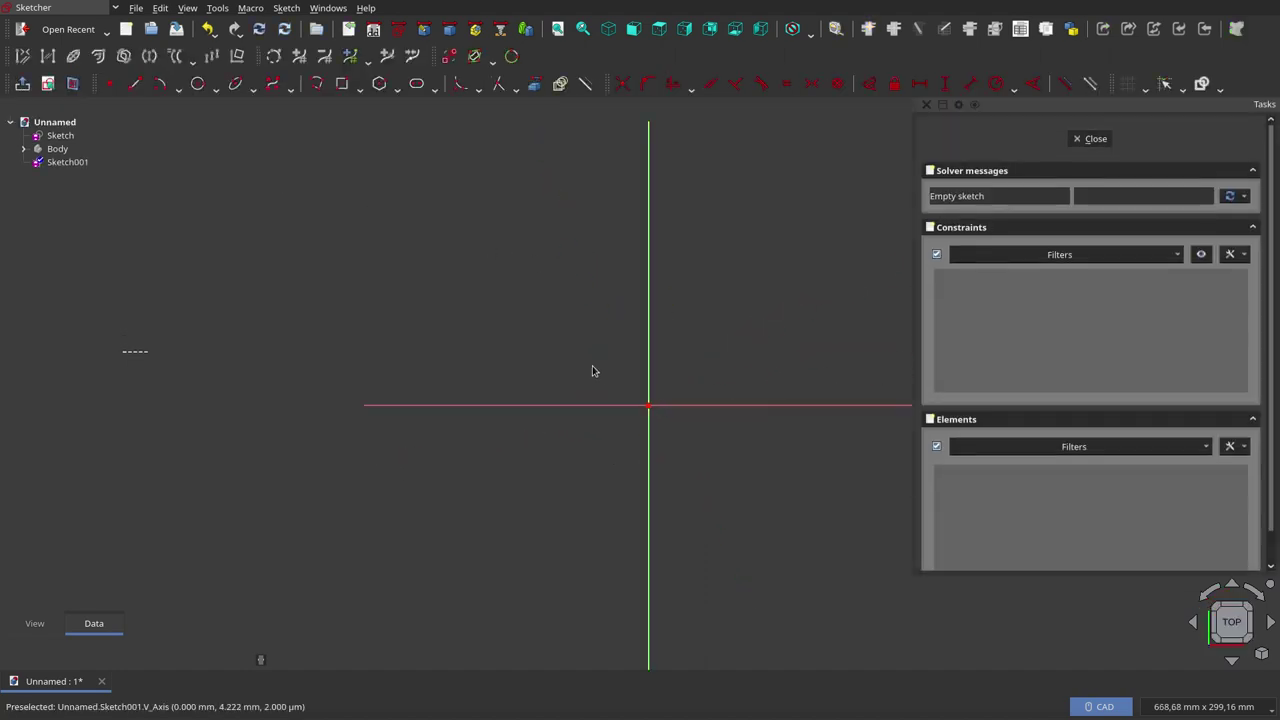
{"action": "scroll", "coordinate": [574, 412], "scroll_direction": "down", "scroll_amount": 1}
{"action": "scroll", "coordinate": [570, 400], "scroll_direction": "down", "scroll_amount": 1}
{"action": "scroll", "coordinate": [655, 420], "scroll_direction": "down", "scroll_amount": 1}
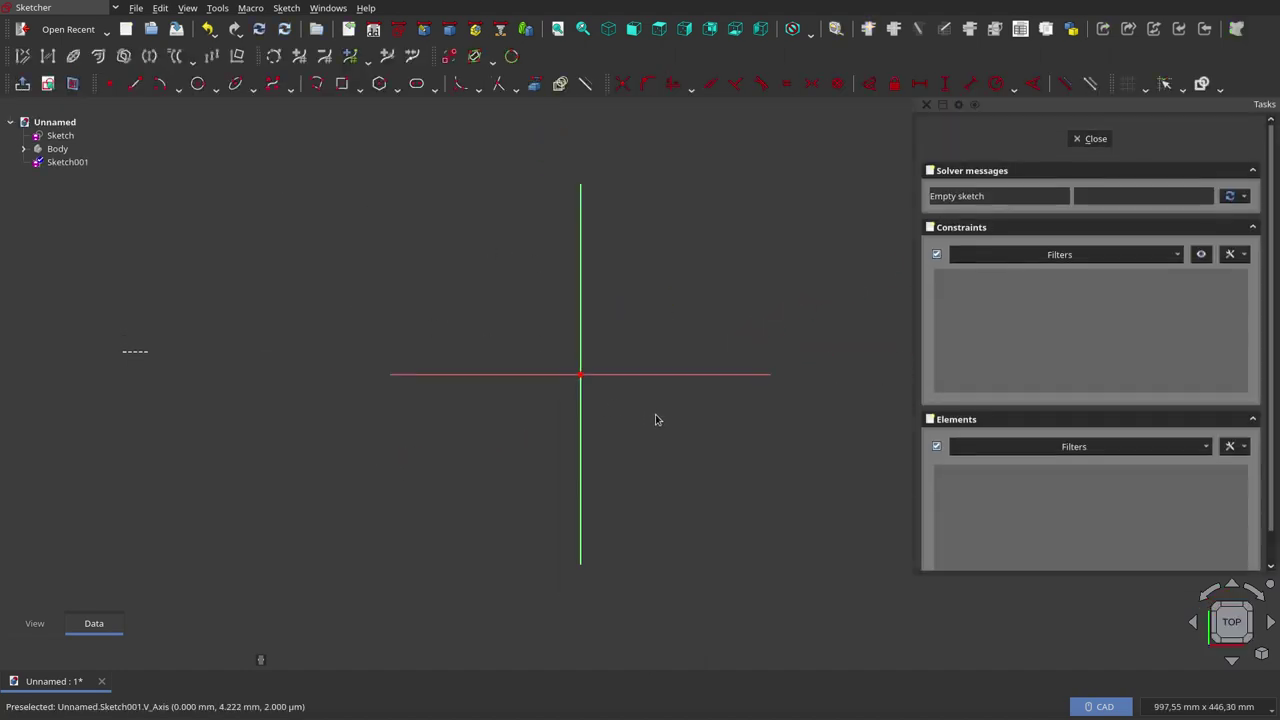
{"action": "mouse_move", "coordinate": [225, 146]}
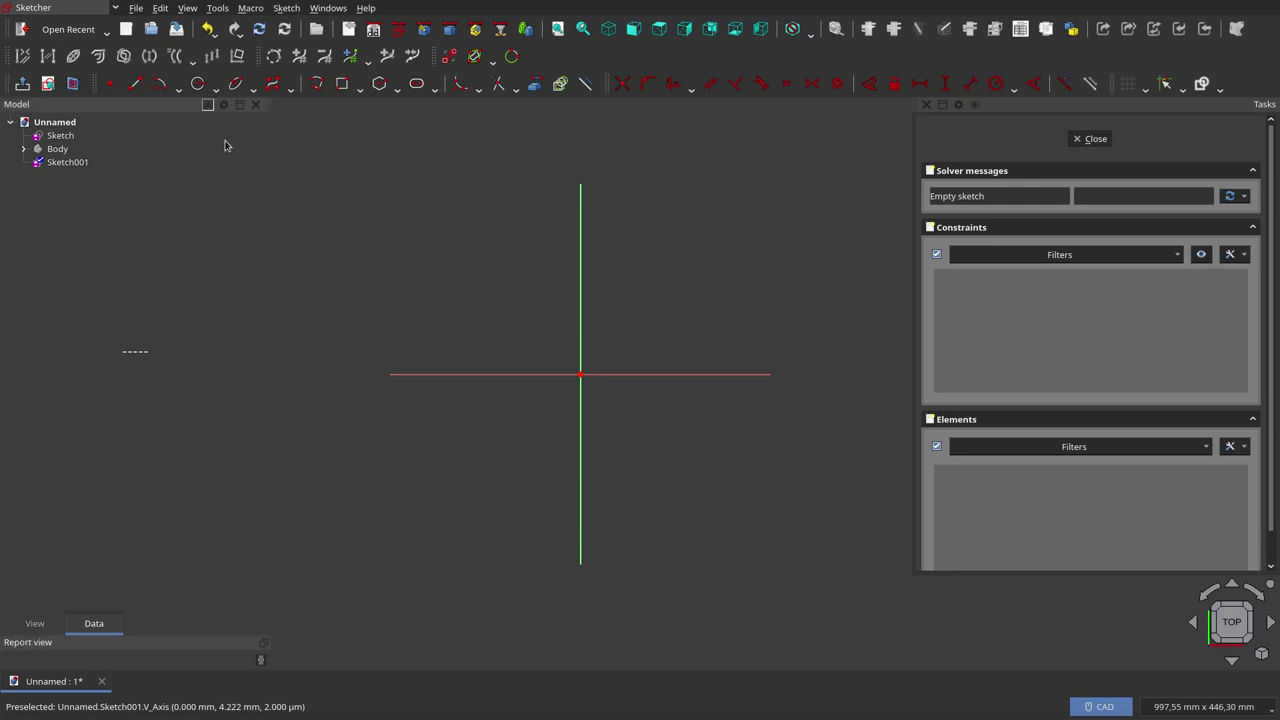
Step: Draw an open outer arc left of the origin with a concentric inner circle
{"action": "left_click", "coordinate": [160, 83]}
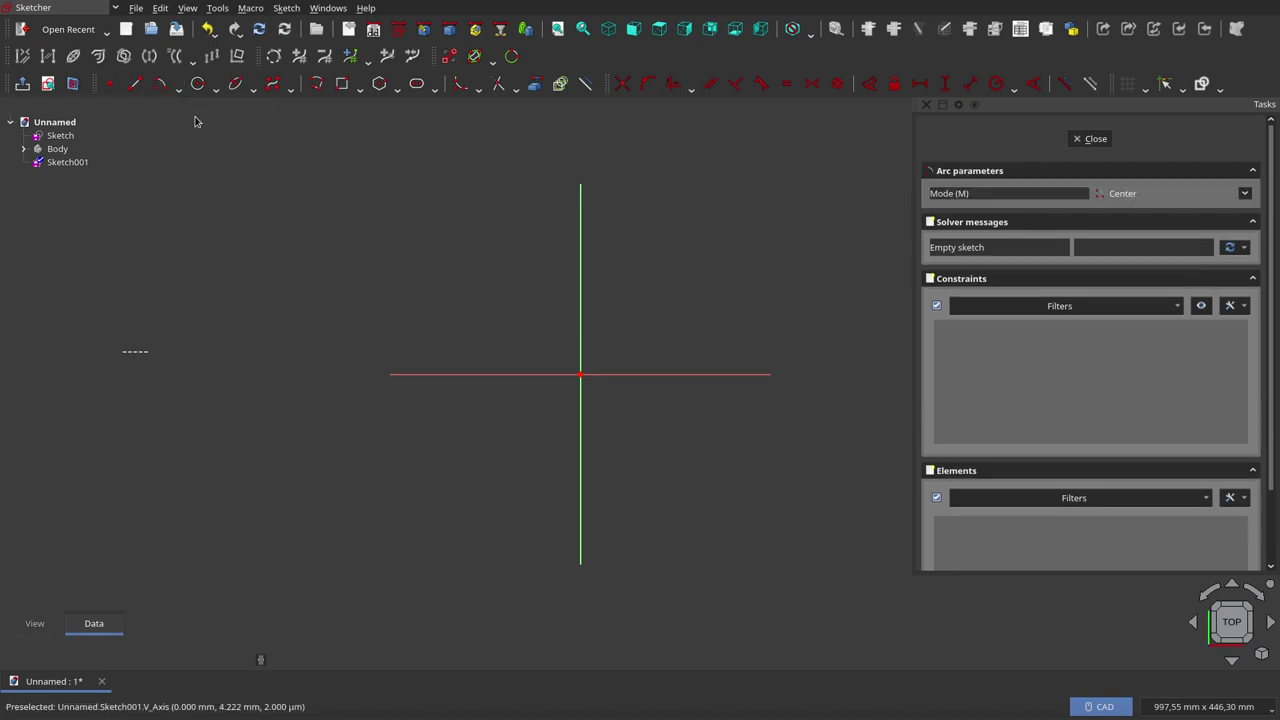
{"action": "left_click", "coordinate": [475, 374]}
{"action": "left_click", "coordinate": [534, 317]}
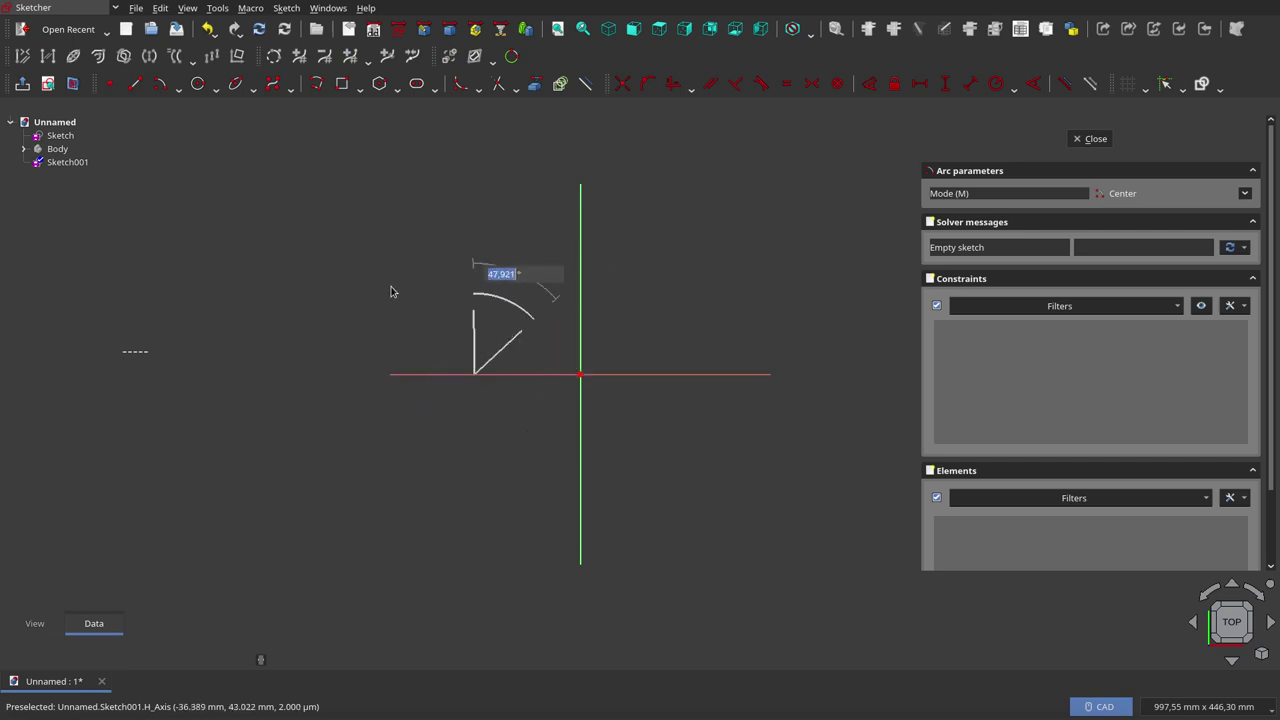
{"action": "left_click", "coordinate": [540, 444]}
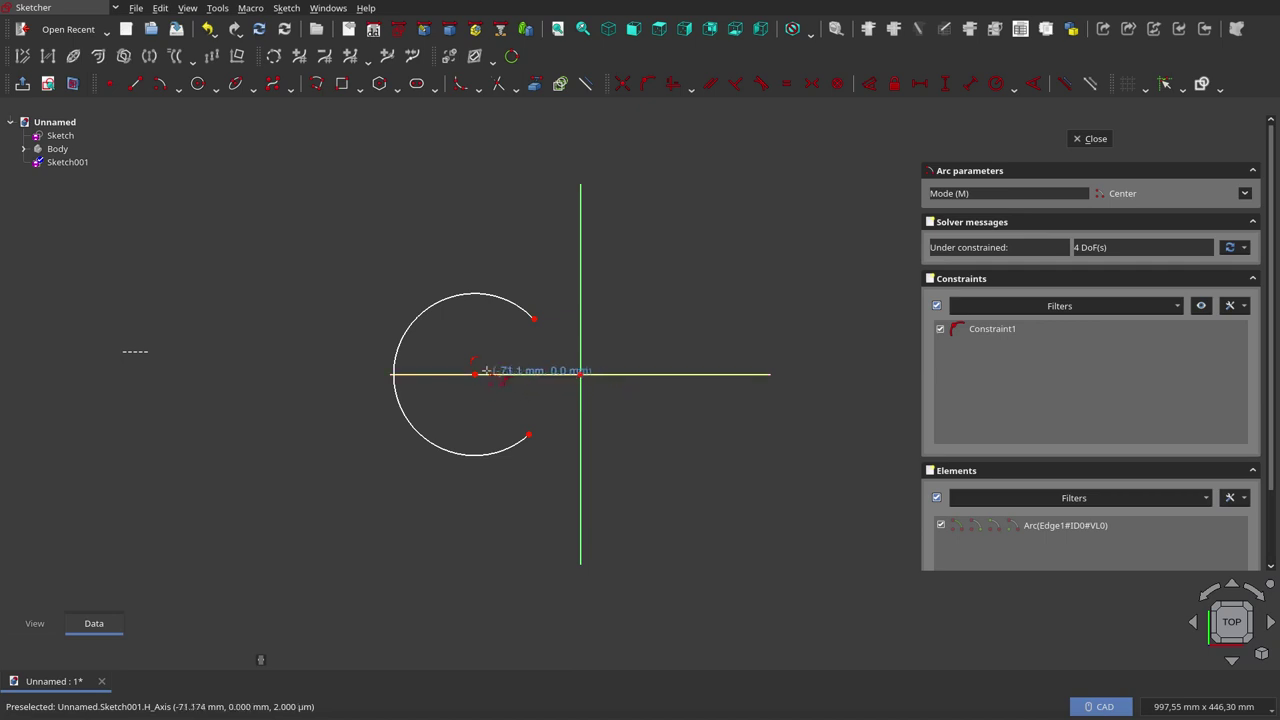
{"action": "left_click", "coordinate": [197, 83]}
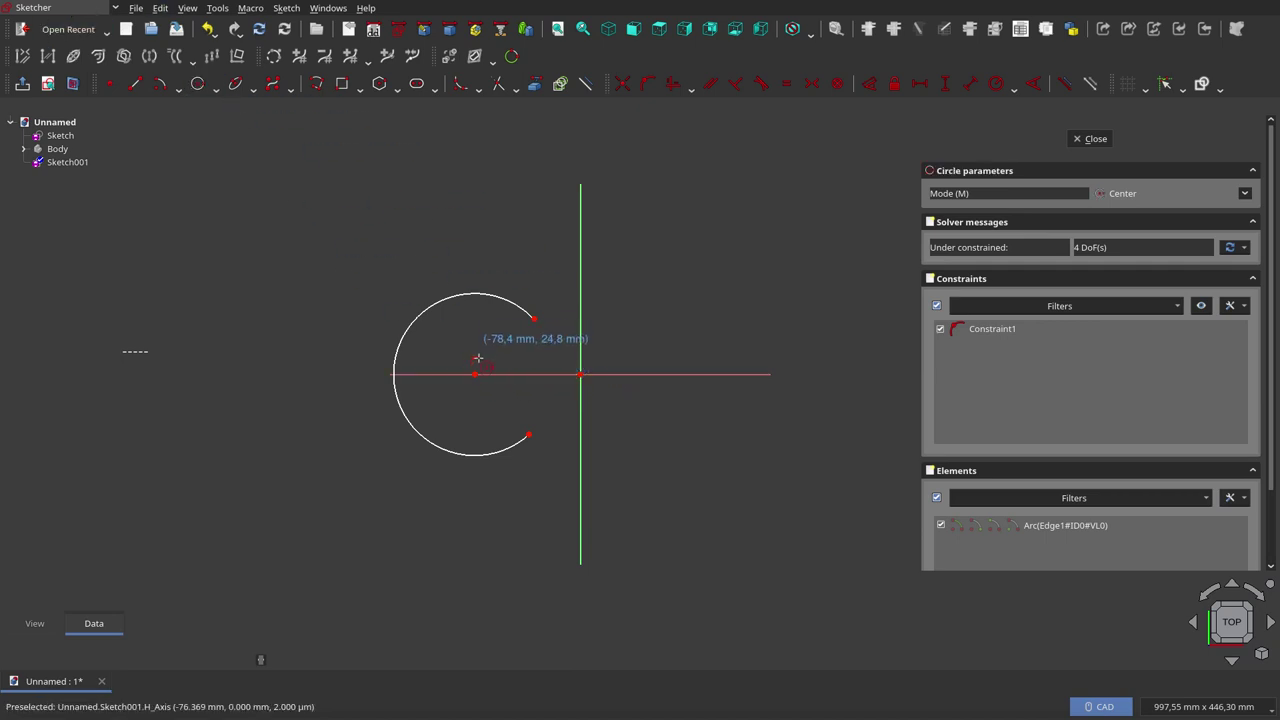
{"action": "left_click", "coordinate": [475, 373]}
{"action": "left_click", "coordinate": [505, 338]}
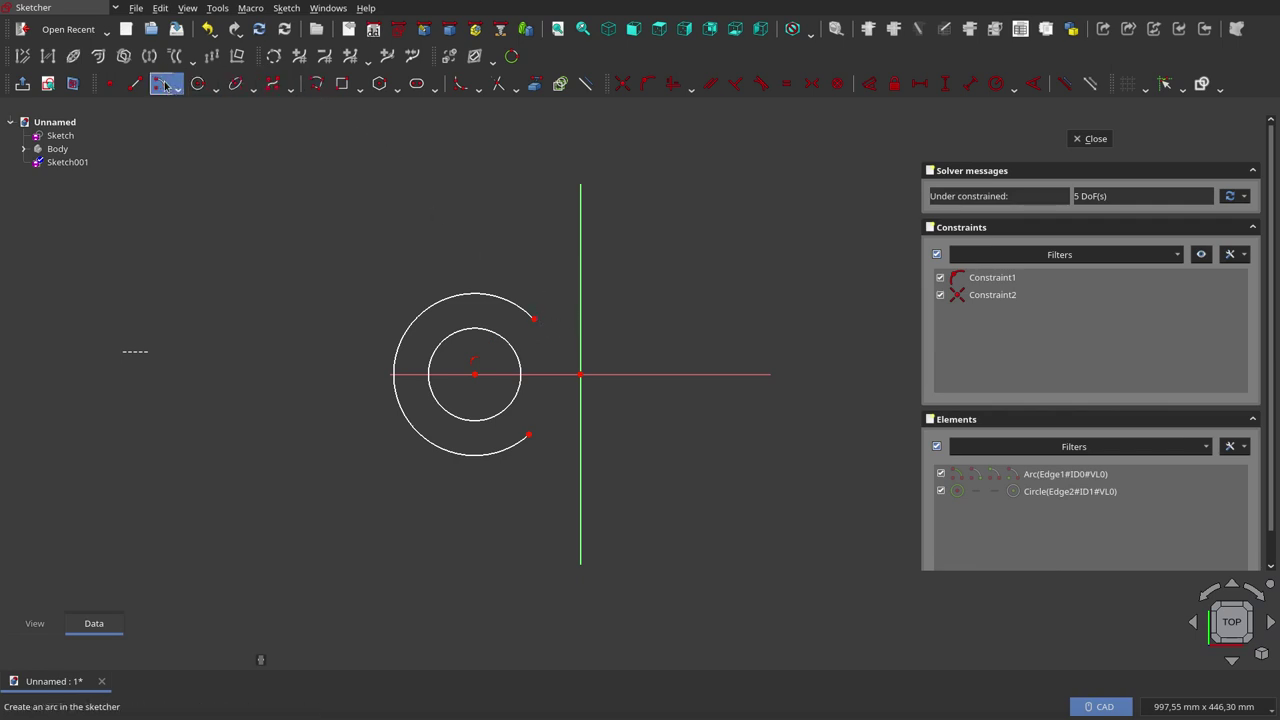
Step: Draw two small waist arcs centred on the vertical axis, above and below the origin
{"action": "left_click", "coordinate": [161, 83]}
{"action": "left_click", "coordinate": [580, 262]}
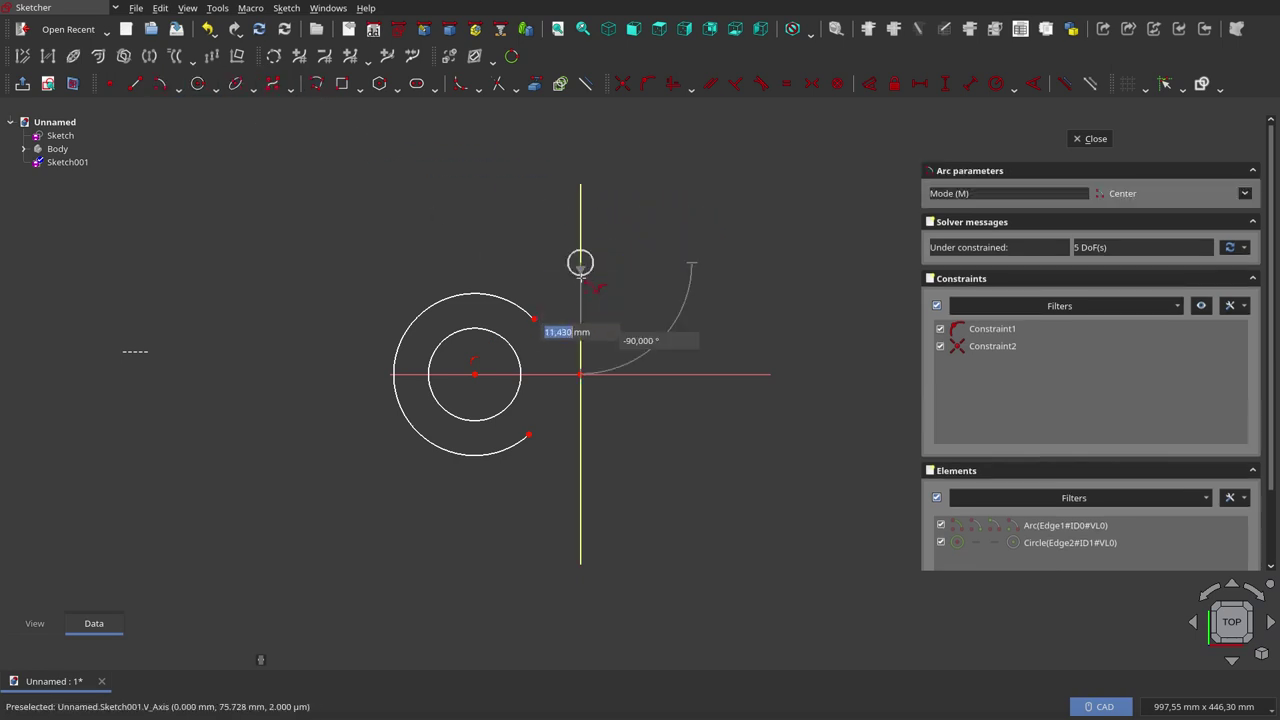
{"action": "left_click", "coordinate": [556, 310]}
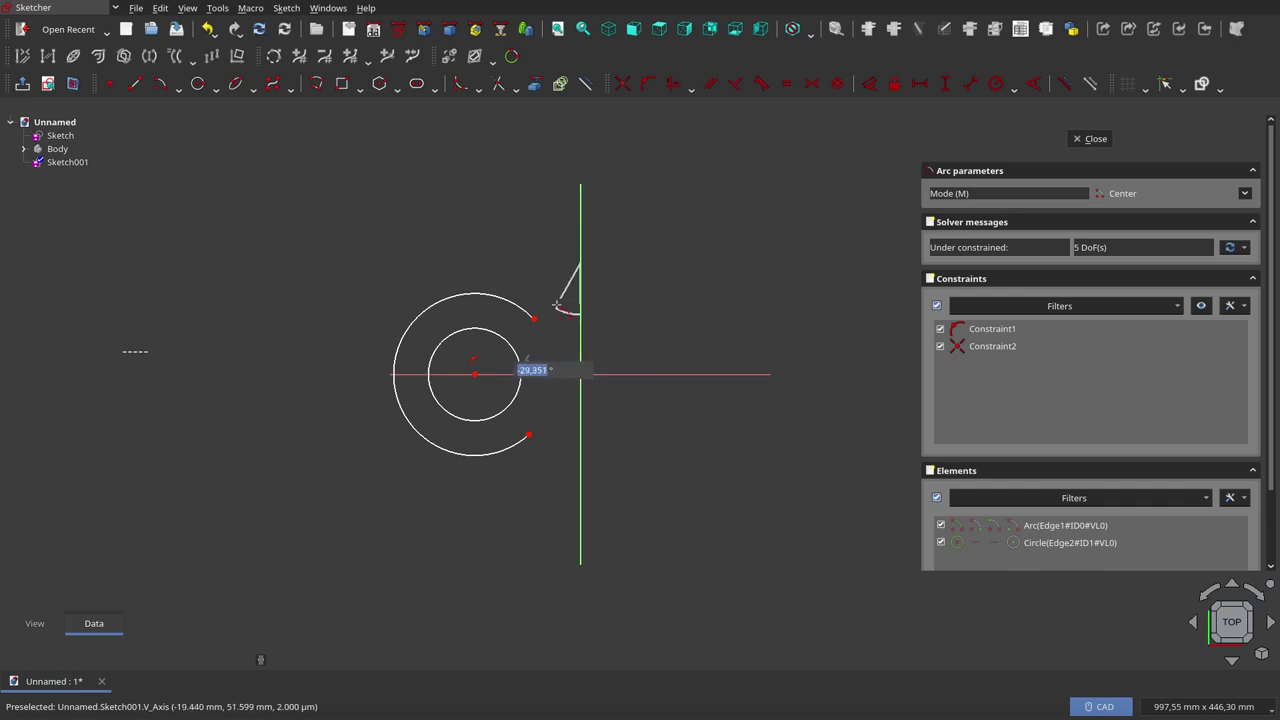
{"action": "left_click", "coordinate": [580, 498]}
{"action": "left_click", "coordinate": [580, 441]}
{"action": "left_click", "coordinate": [552, 449]}
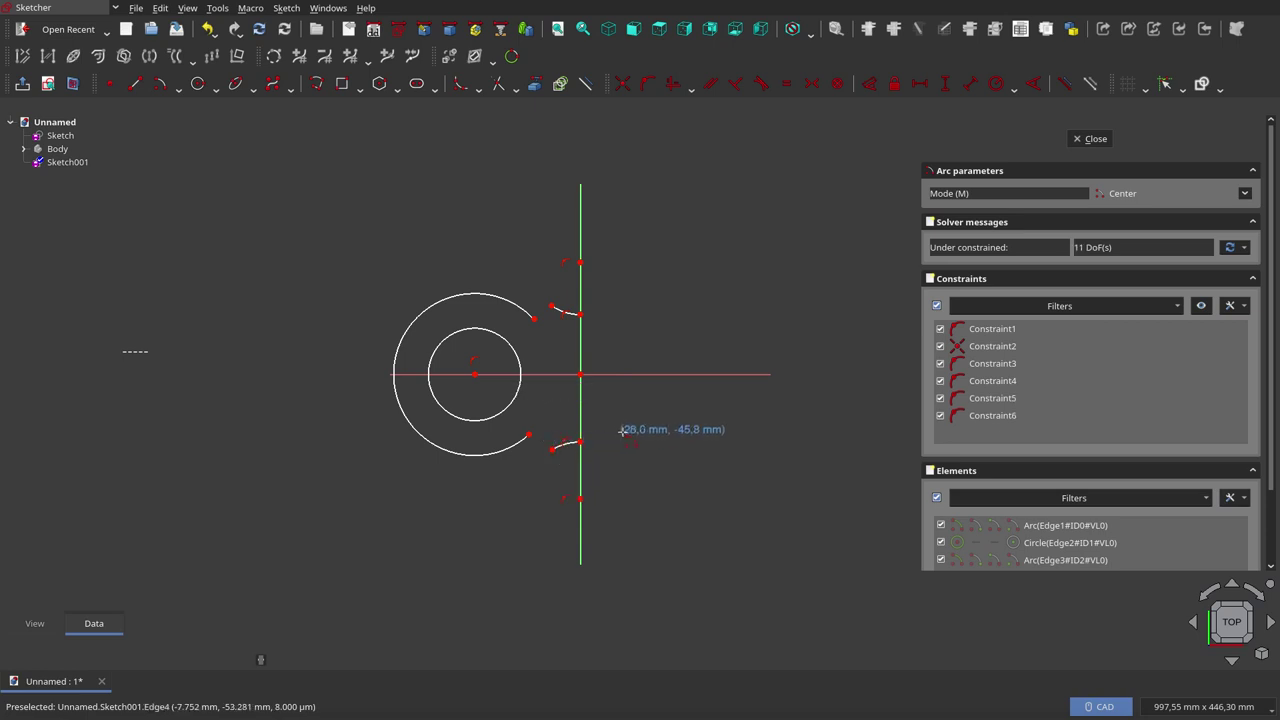
{"action": "right_click", "coordinate": [619, 436]}
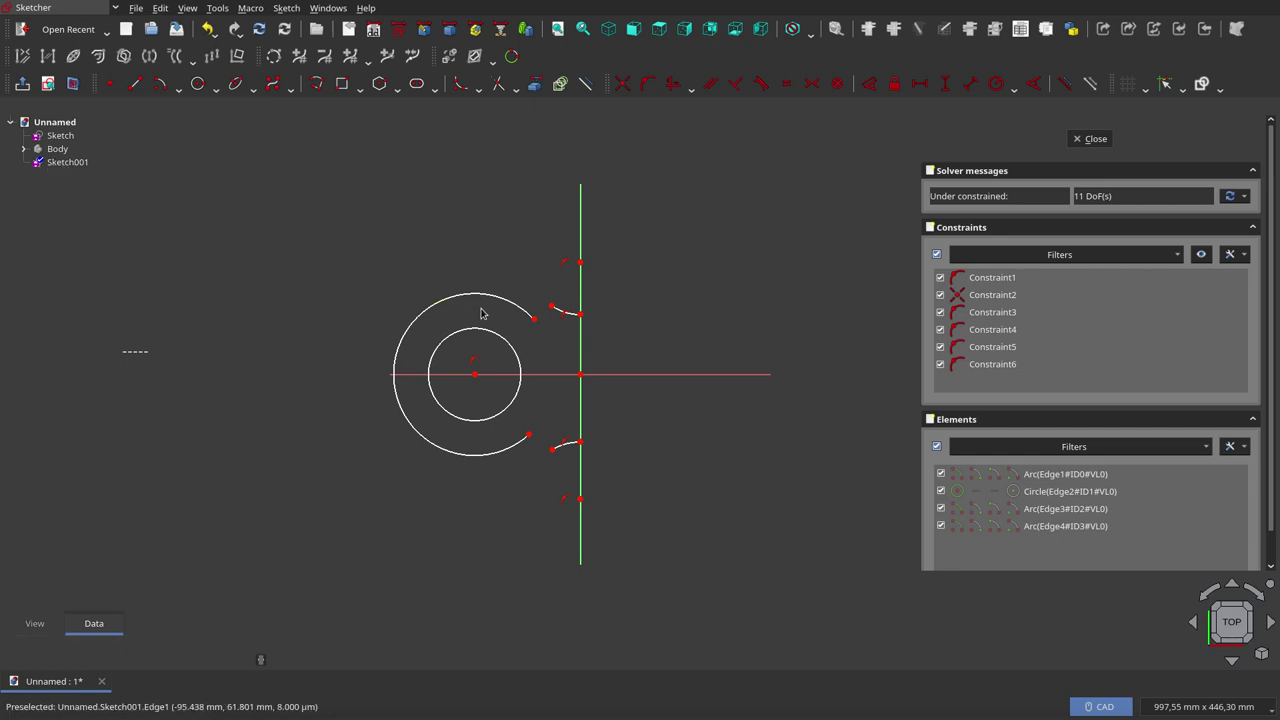
Step: Constrain the outer arc to a 100 mm diameter named diametroExterno
{"action": "scroll", "coordinate": [515, 380], "scroll_direction": "up", "scroll_amount": 1}
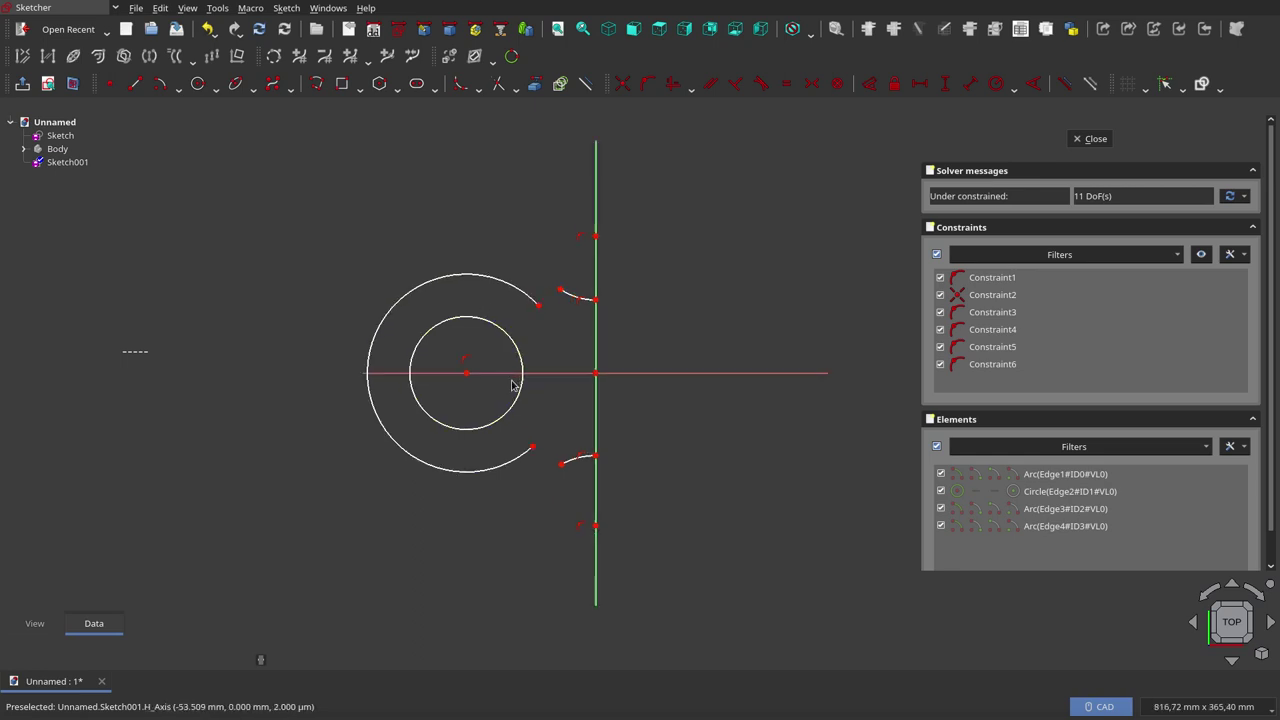
{"action": "scroll", "coordinate": [514, 380], "scroll_direction": "up", "scroll_amount": 2}
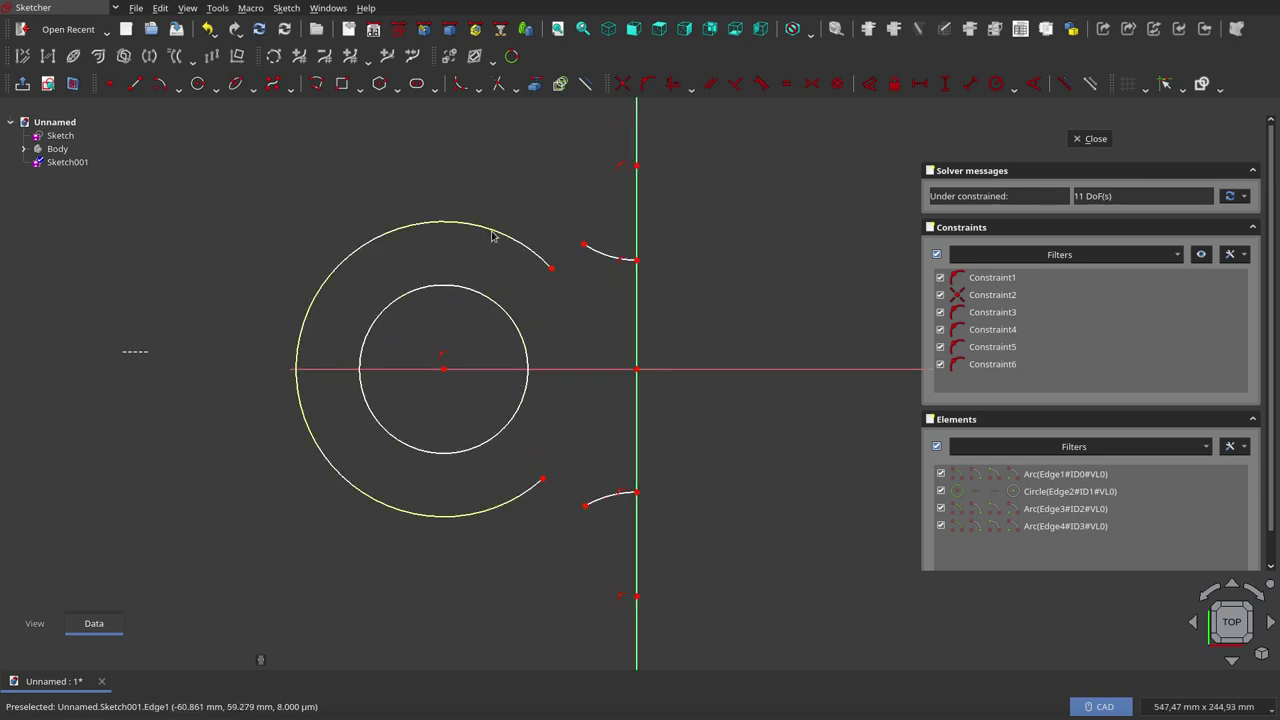
{"action": "left_click", "coordinate": [869, 83]}
{"action": "left_click", "coordinate": [490, 229]}
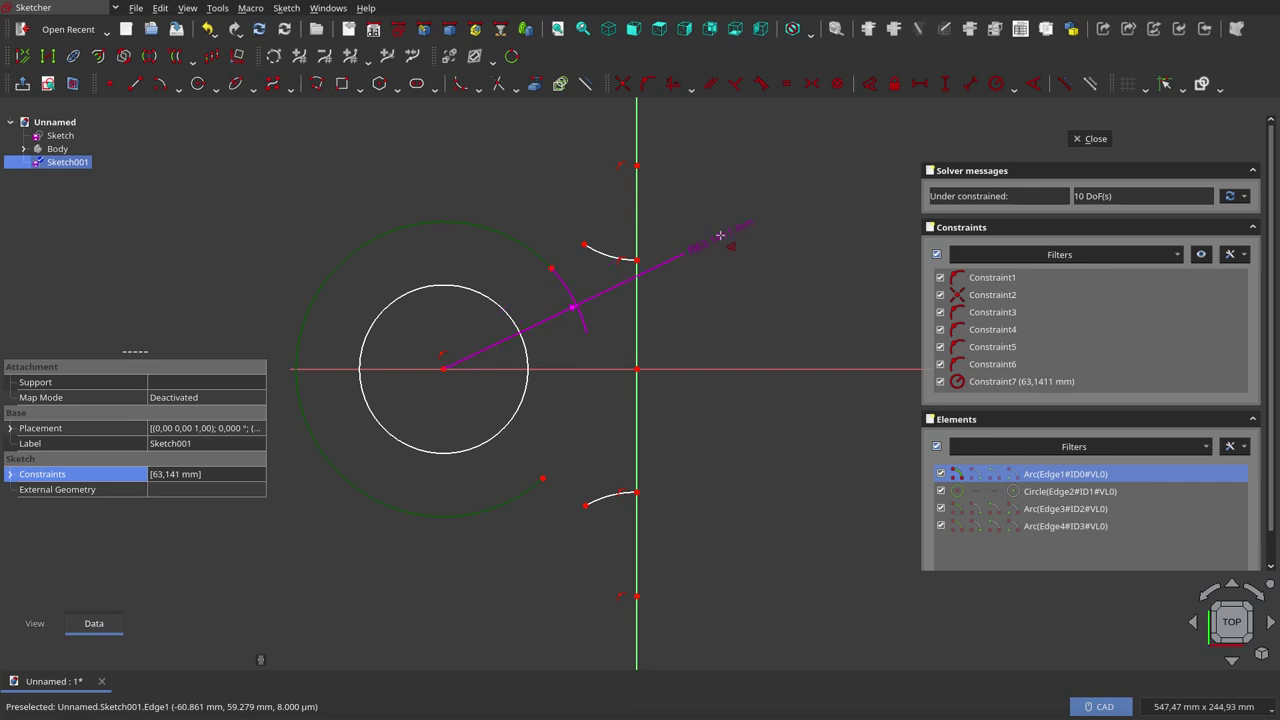
{"action": "key", "text": "m"}
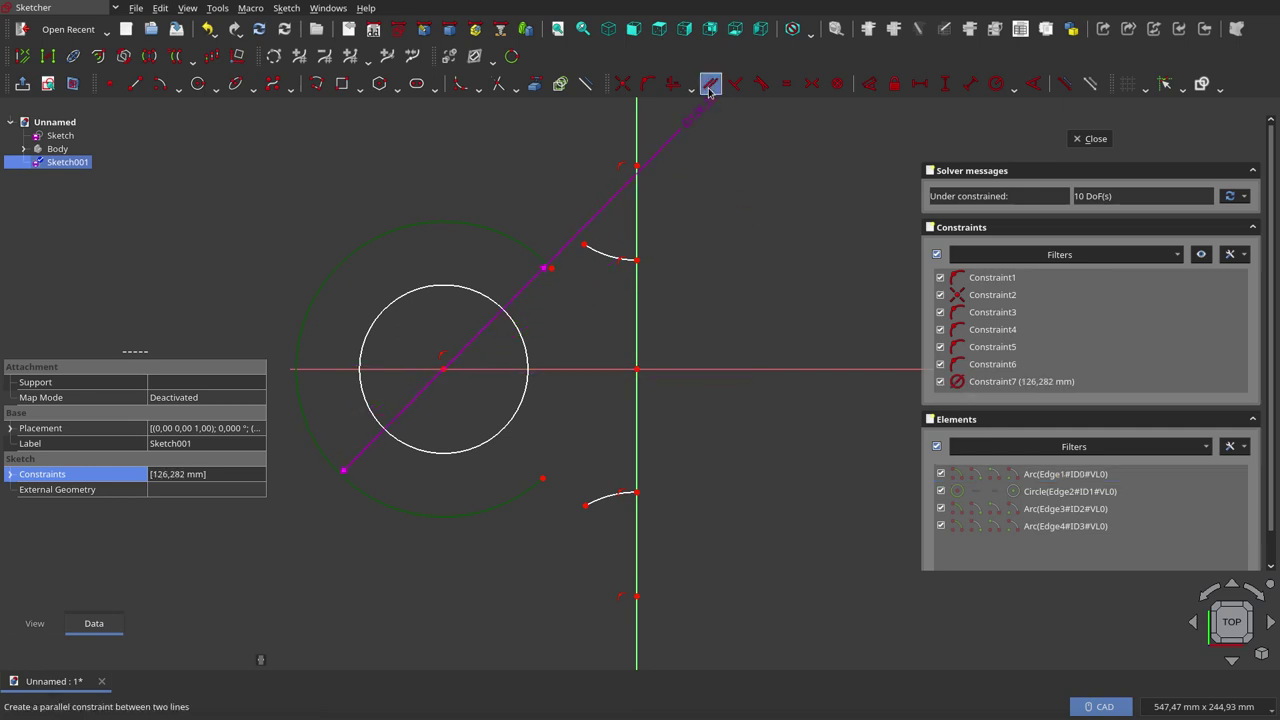
{"action": "left_click", "coordinate": [697, 155]}
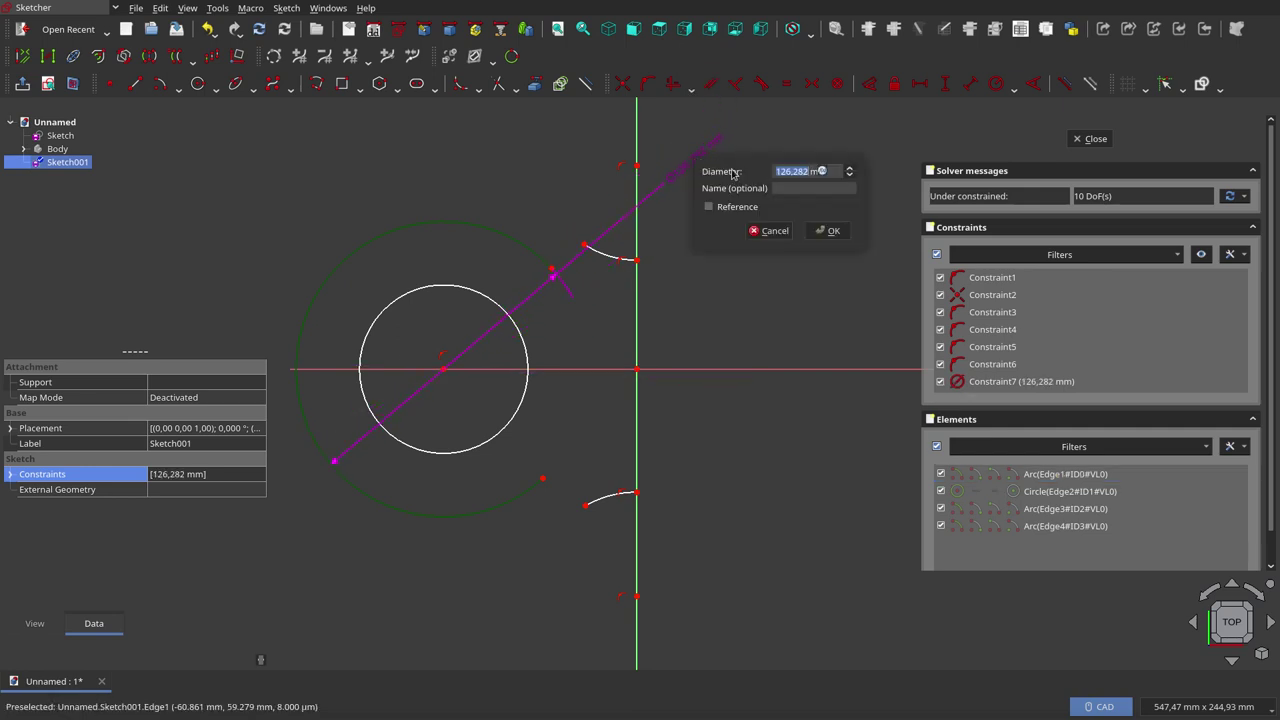
{"action": "type", "text": "100"}
{"action": "key", "text": "Tab"}
{"action": "type", "text": "diametroExterno"}
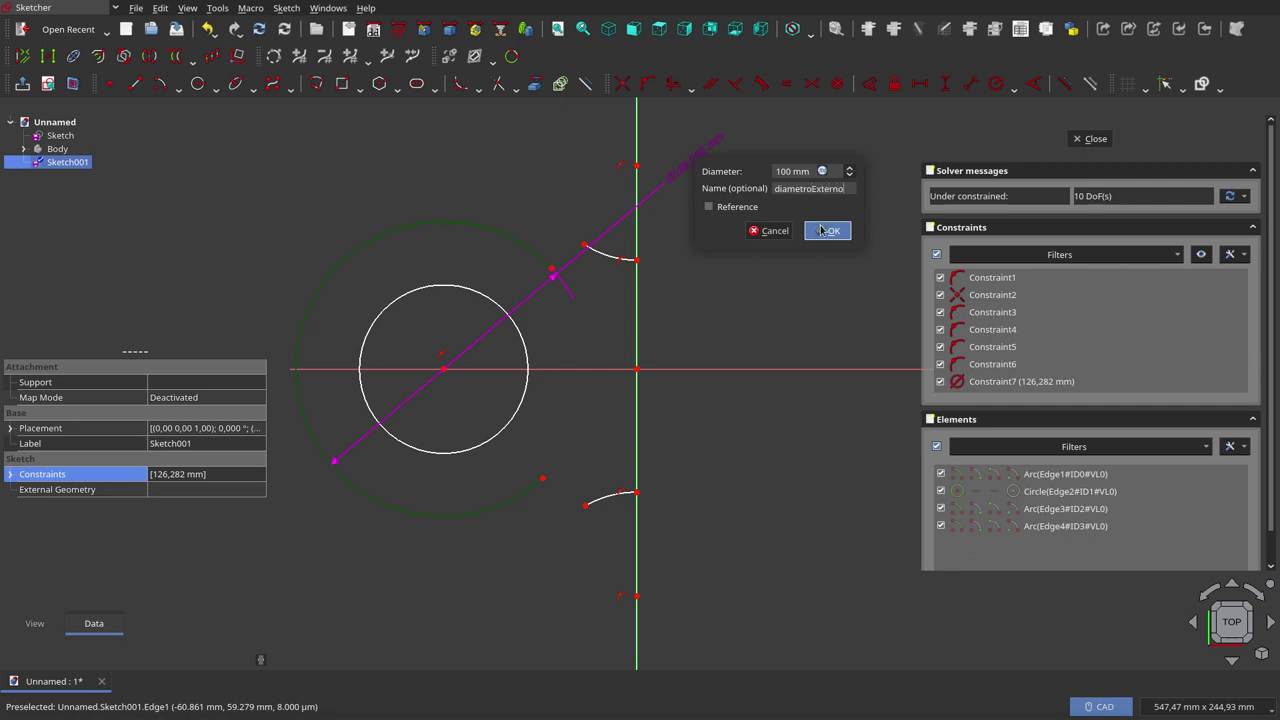
{"action": "left_click", "coordinate": [822, 231]}
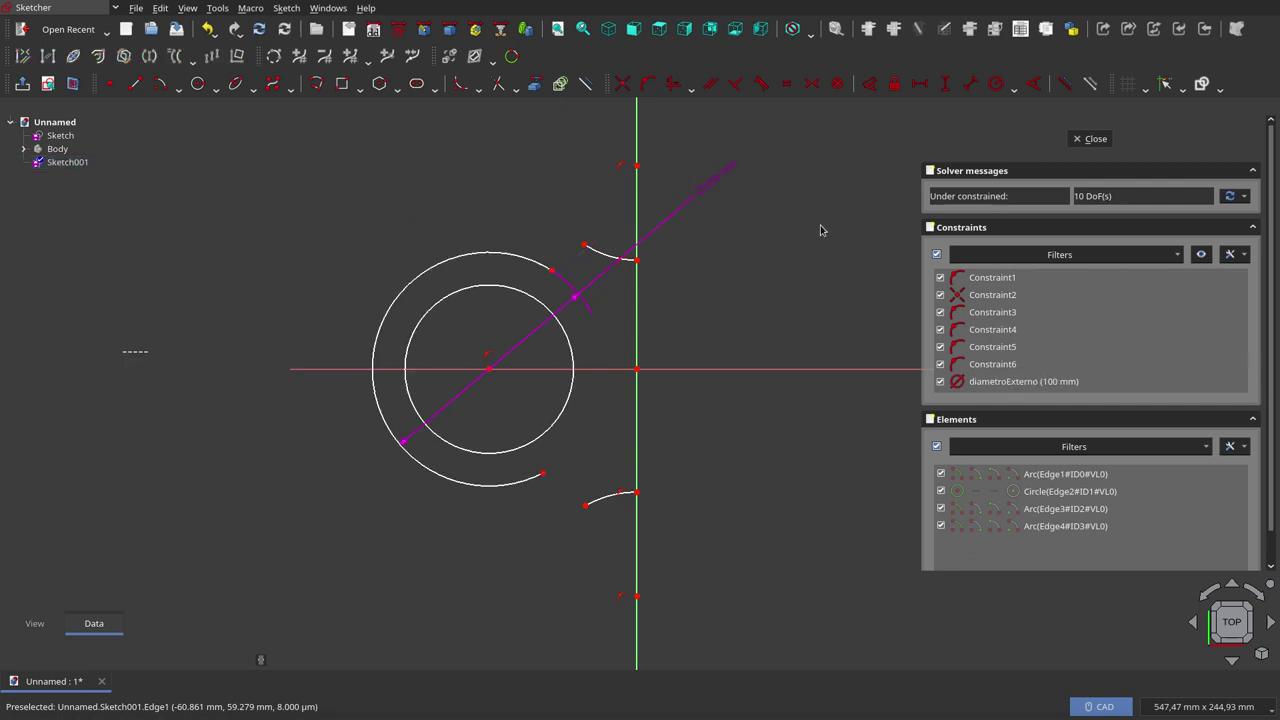
Step: Constrain the inner circle's diameter to 70 mm, replacing the 72.109 value
{"action": "left_click", "coordinate": [568, 343]}
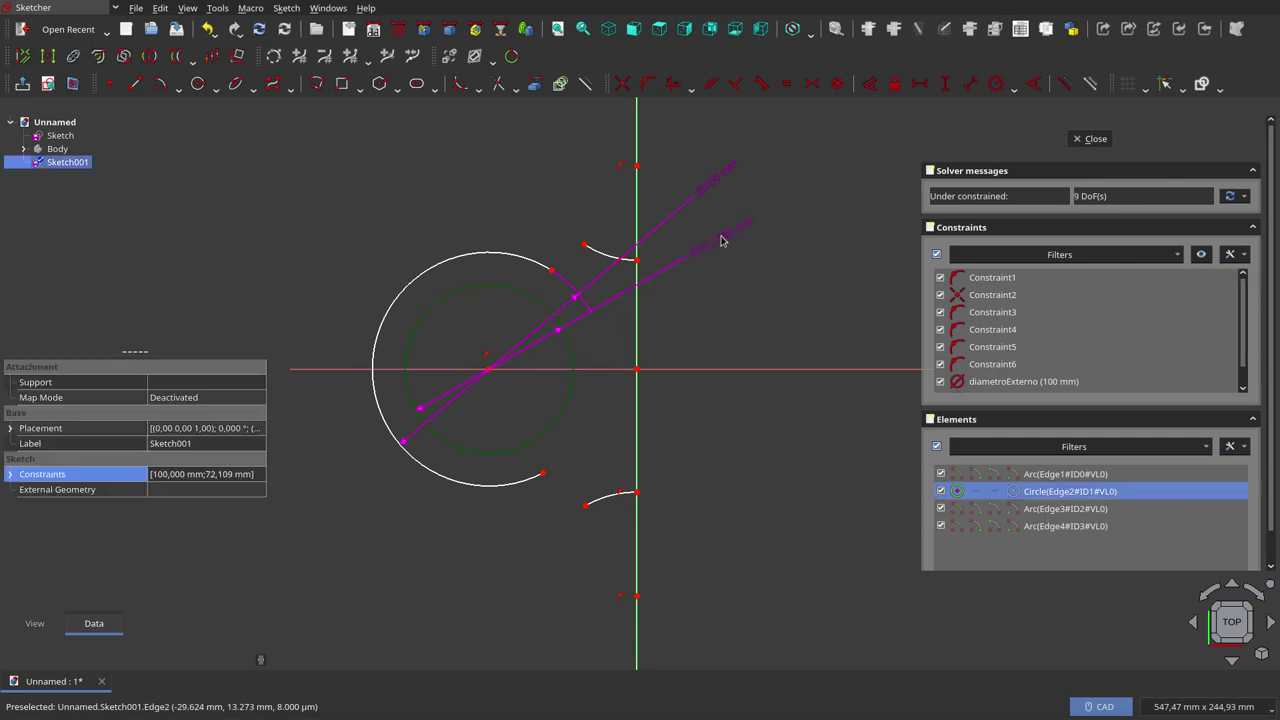
{"action": "left_click", "coordinate": [727, 243]}
{"action": "left_click", "coordinate": [847, 267]}
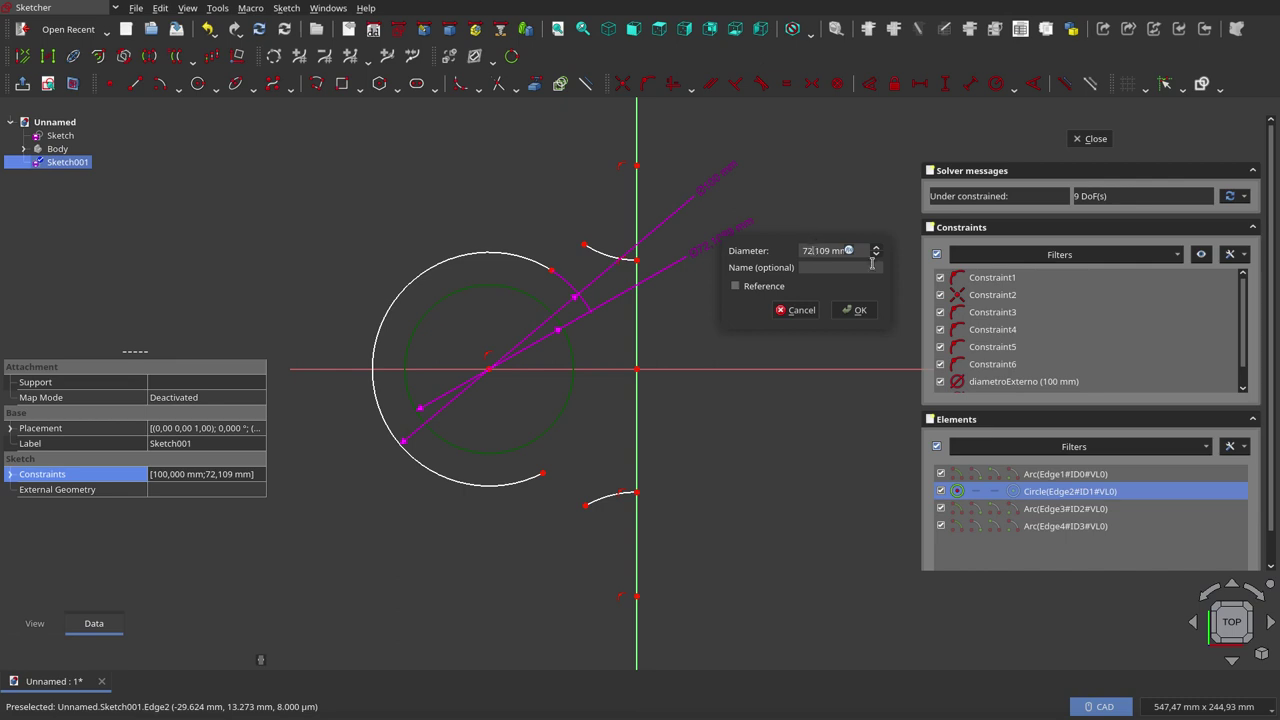
{"action": "double_click", "coordinate": [826, 248]}
{"action": "type", "text": "70"}
{"action": "left_click", "coordinate": [861, 312]}
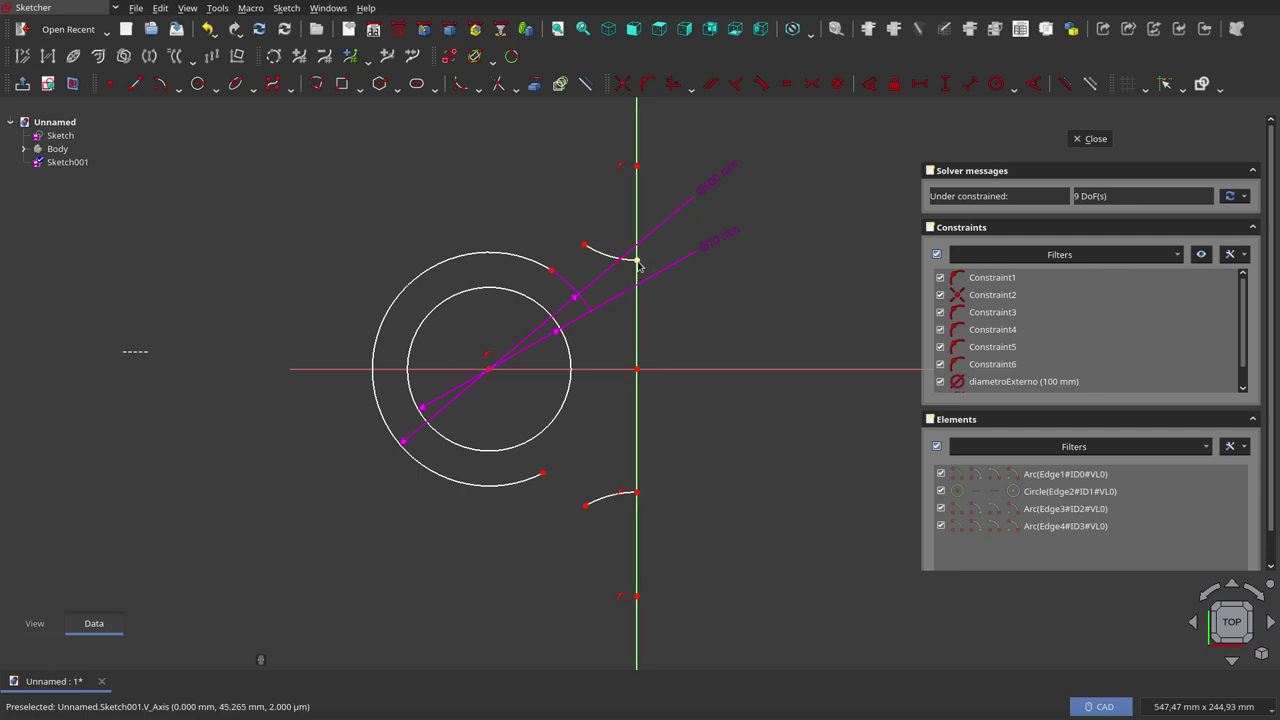
Step: Drag the upper waist arc down-left until its end sits near the outer arc's upper end
{"action": "left_click_drag", "start_coordinate": [636, 262], "coordinate": [660, 252]}
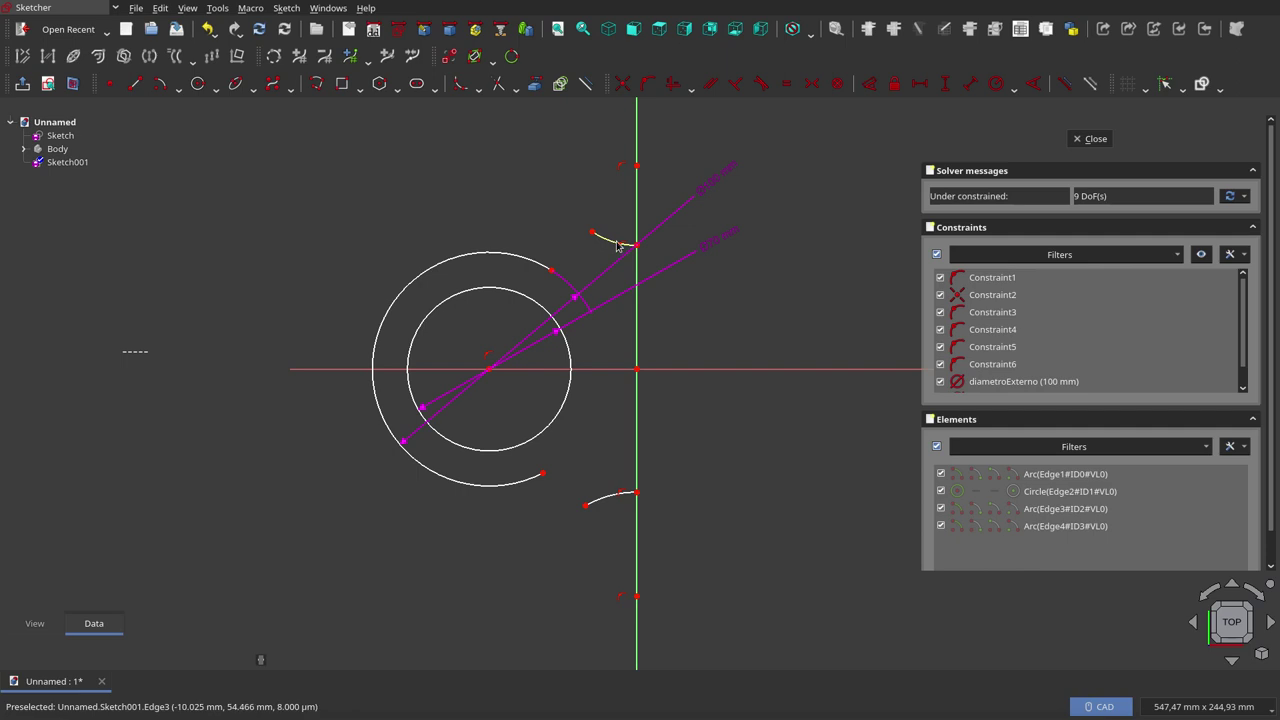
{"action": "left_click_drag", "start_coordinate": [618, 245], "coordinate": [578, 275]}
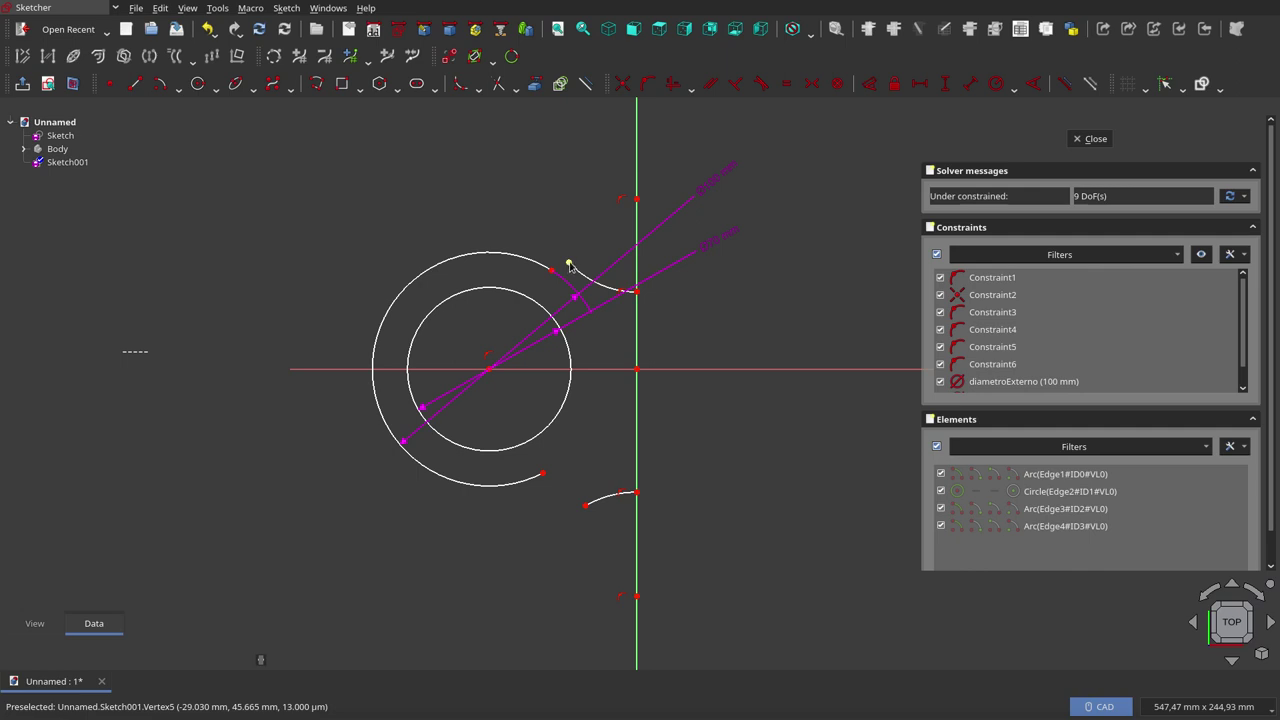
Step: Make the waist arcs' axis ends vertical to each other and their inner ends symmetric
{"action": "left_click", "coordinate": [569, 265]}
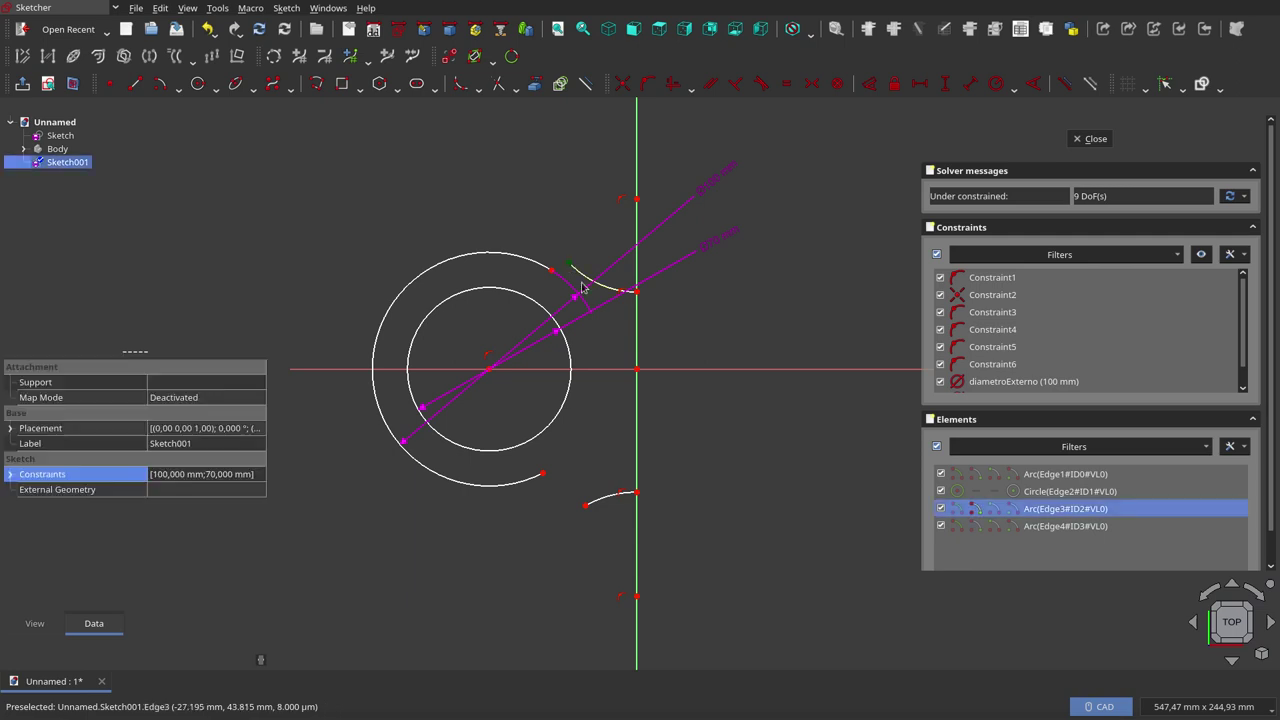
{"action": "left_click", "coordinate": [584, 507]}
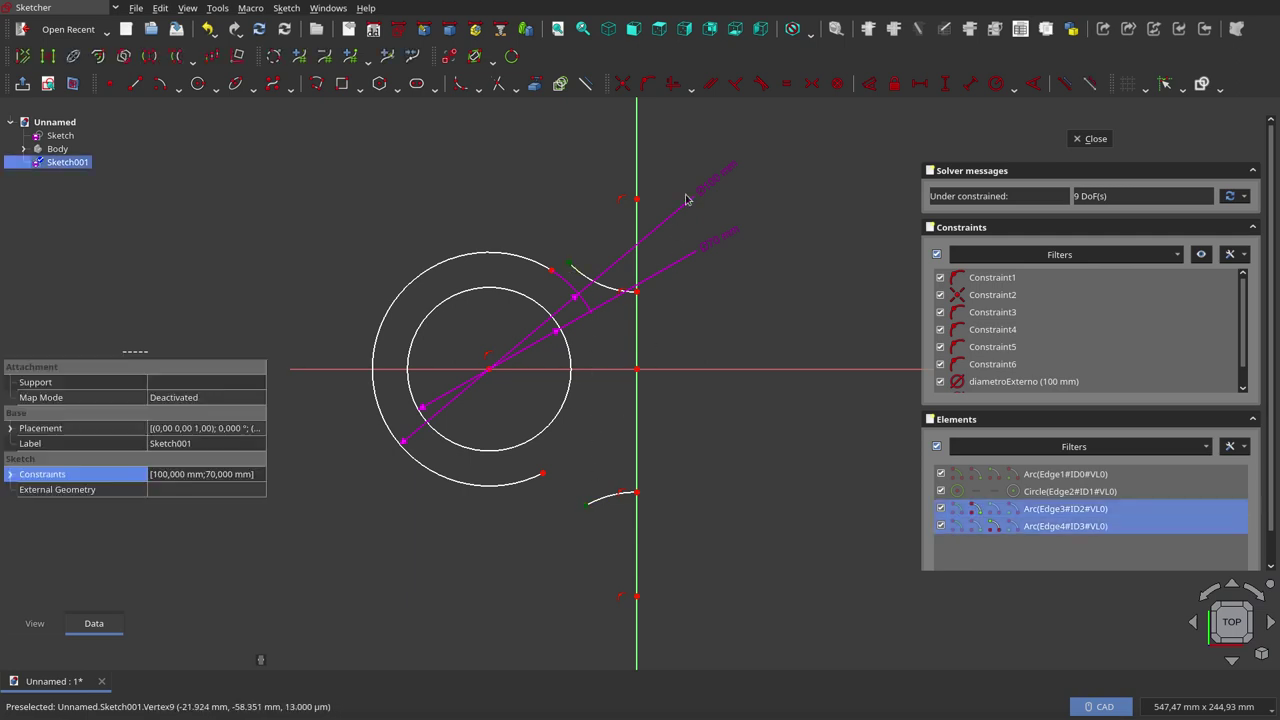
{"action": "left_click", "coordinate": [681, 90]}
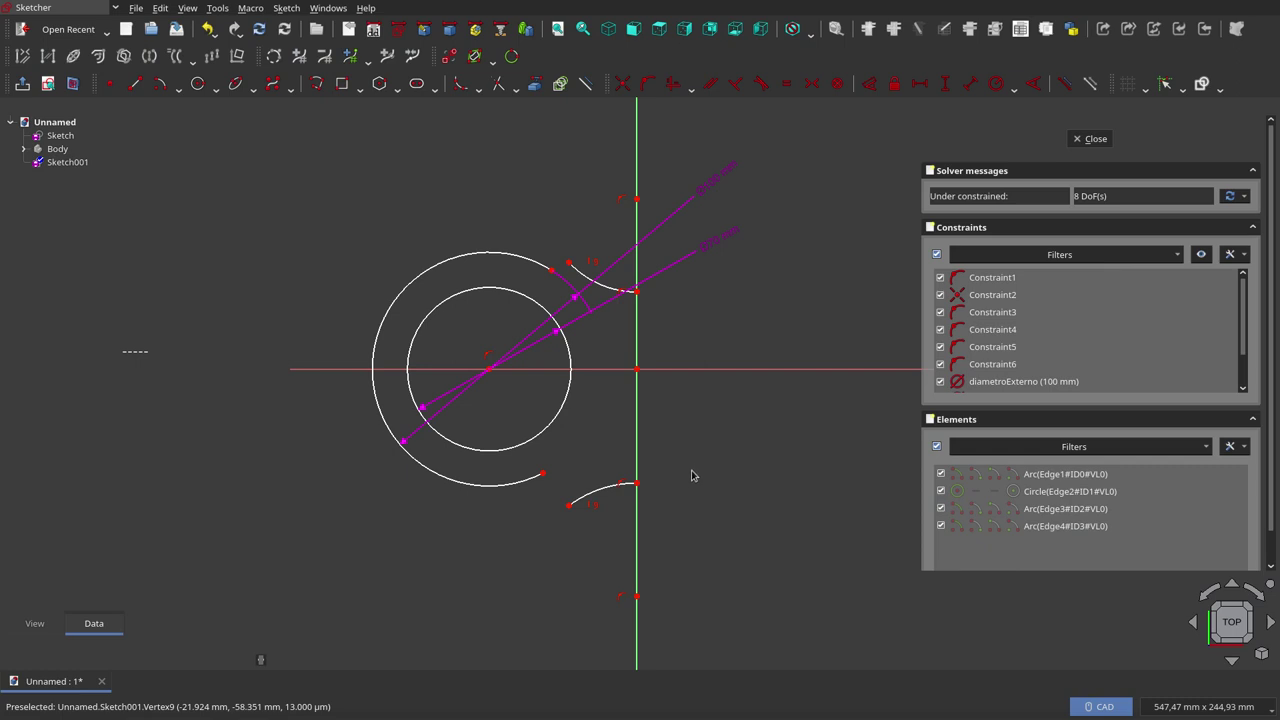
{"action": "left_click", "coordinate": [637, 294]}
{"action": "left_click", "coordinate": [637, 484]}
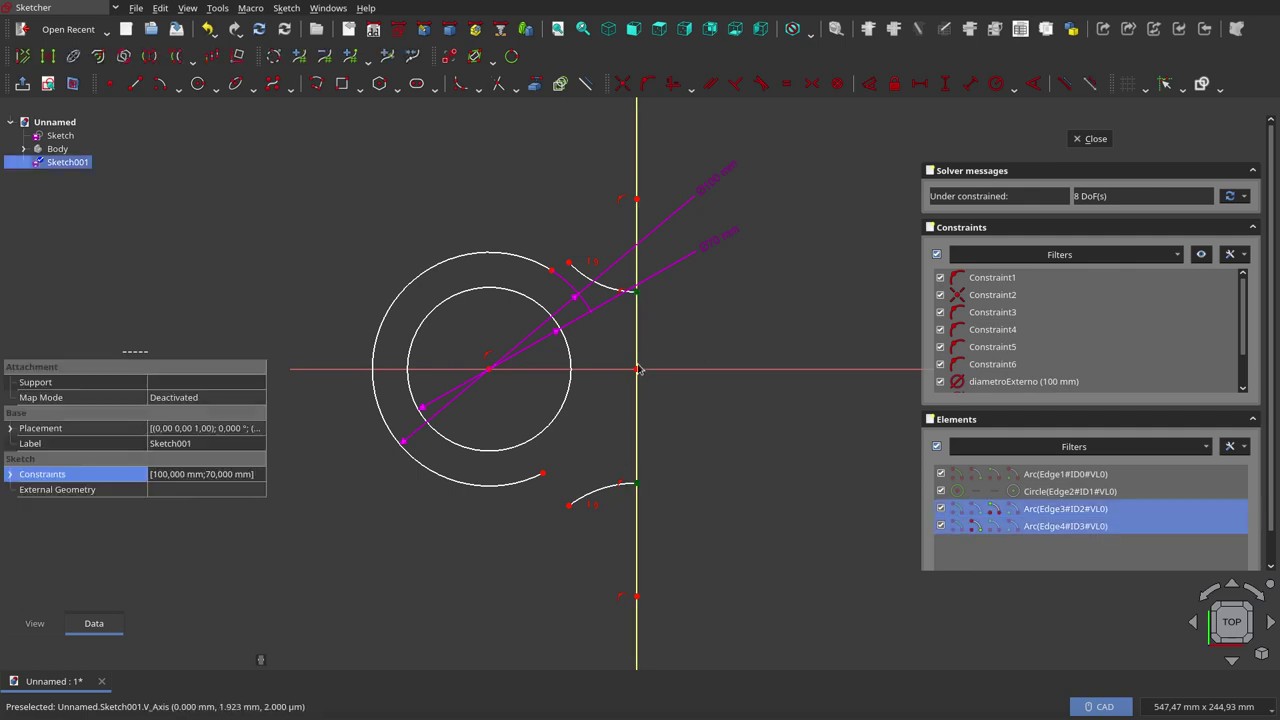
{"action": "left_click", "coordinate": [787, 78]}
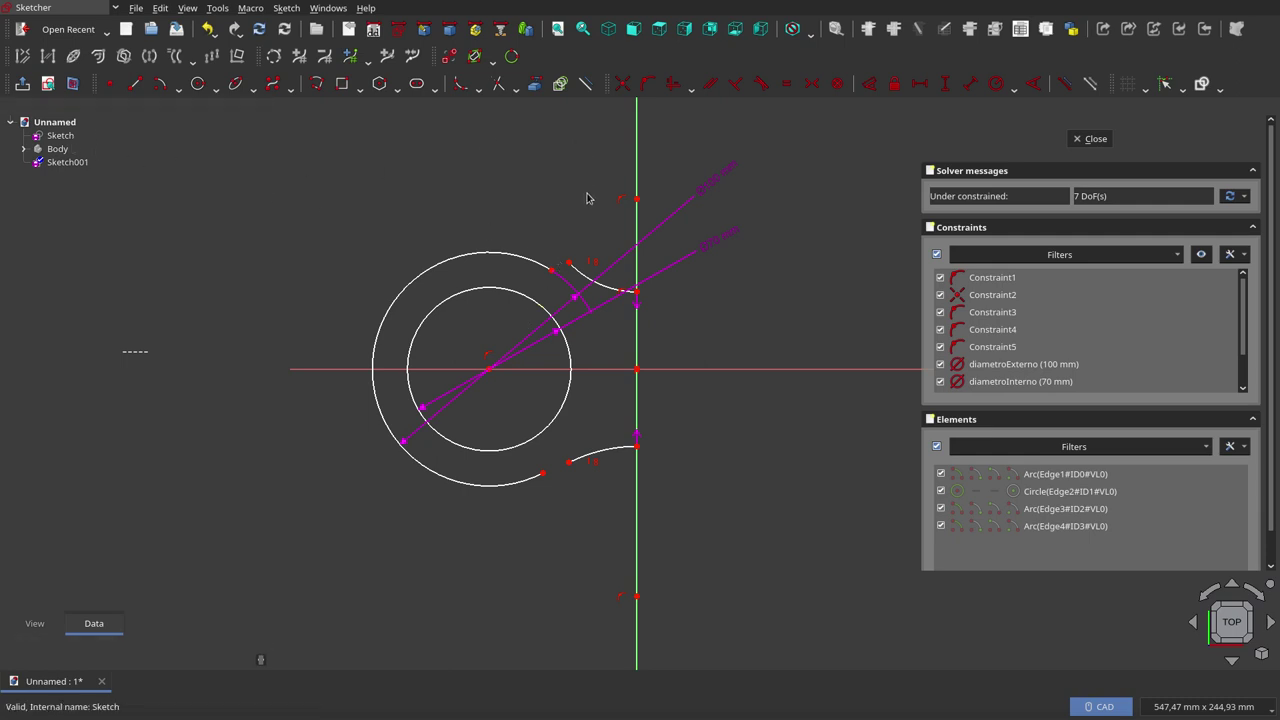
Step: Make both waist arcs' outer ends coincident with the outer ring's upper and lower ends
{"action": "left_click", "coordinate": [568, 264]}
{"action": "left_click", "coordinate": [551, 272]}
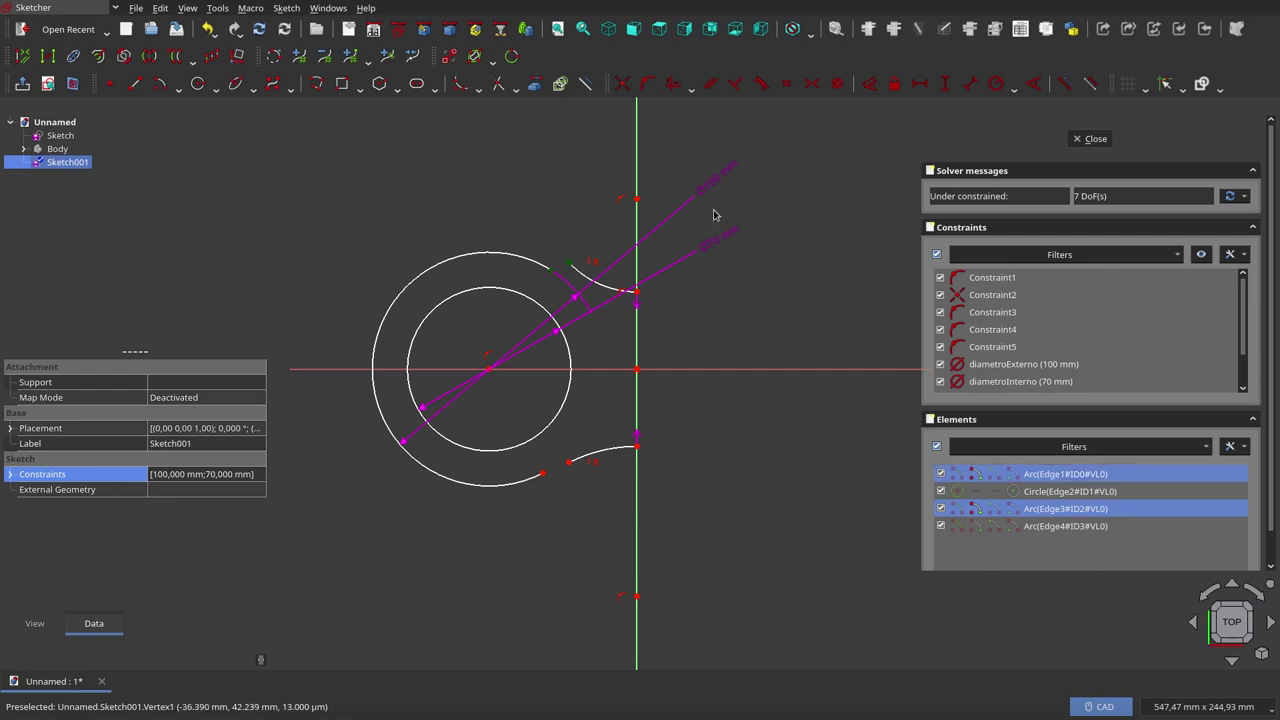
{"action": "left_click", "coordinate": [622, 84]}
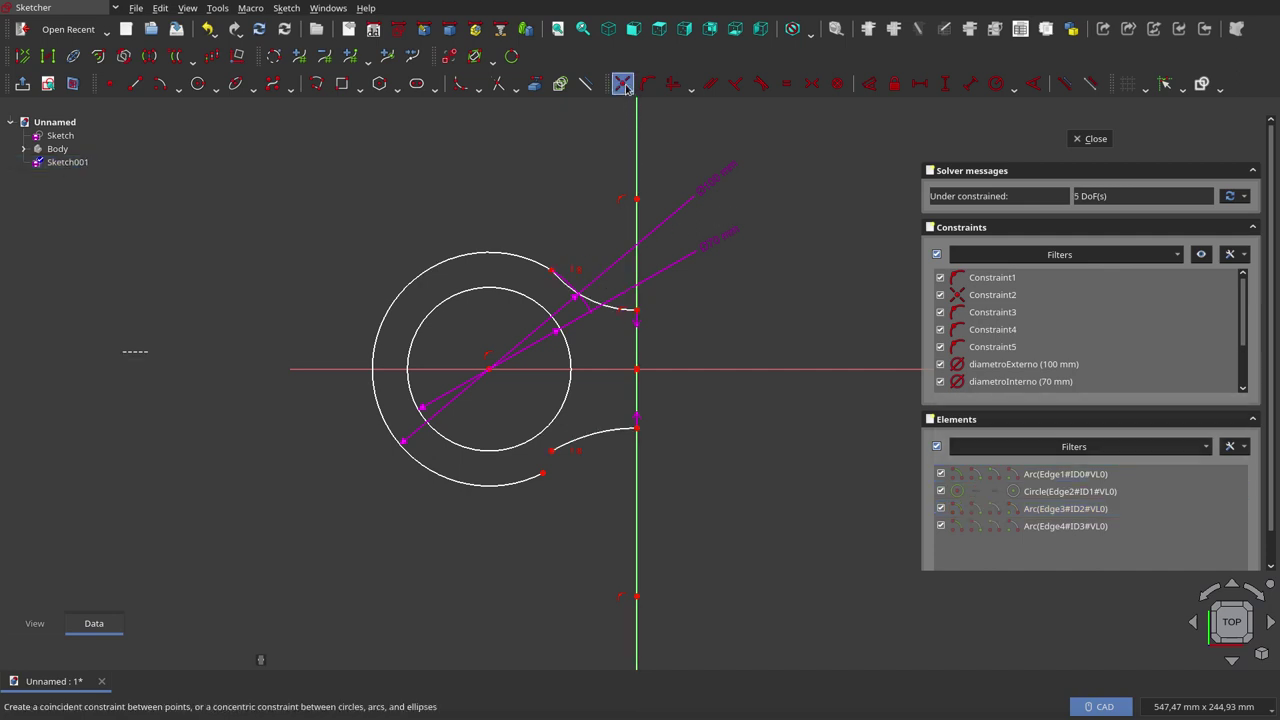
{"action": "left_click", "coordinate": [552, 453]}
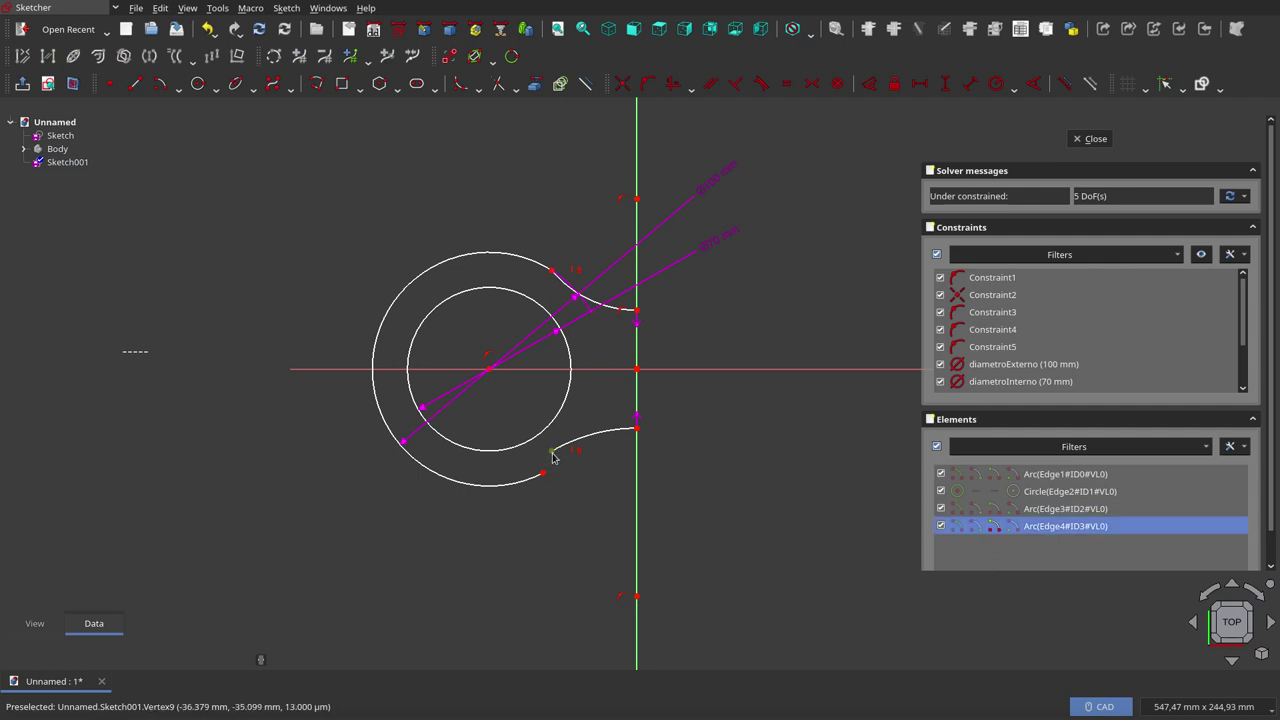
{"action": "left_click", "coordinate": [542, 473]}
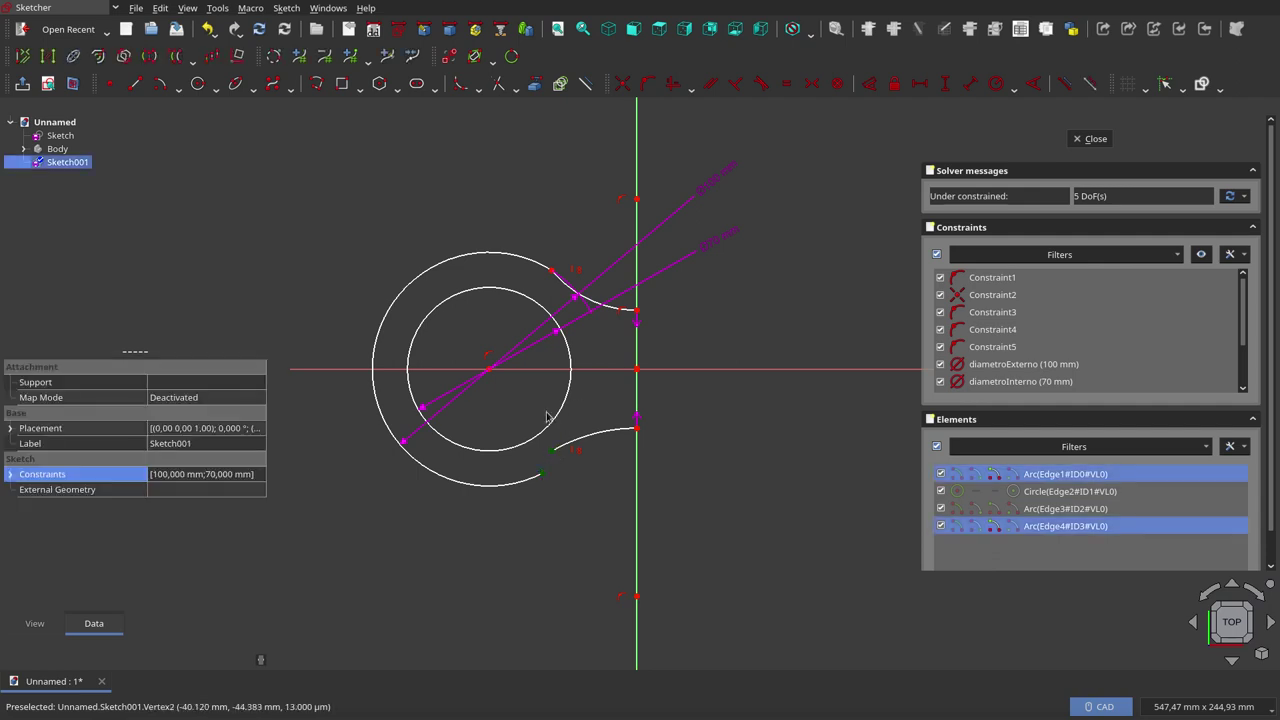
{"action": "left_click", "coordinate": [623, 85]}
Step: Slide the lower axis point up along the vertical axis and check the outer diameter dimension
{"action": "scroll", "coordinate": [542, 487], "scroll_direction": "up", "scroll_amount": 1}
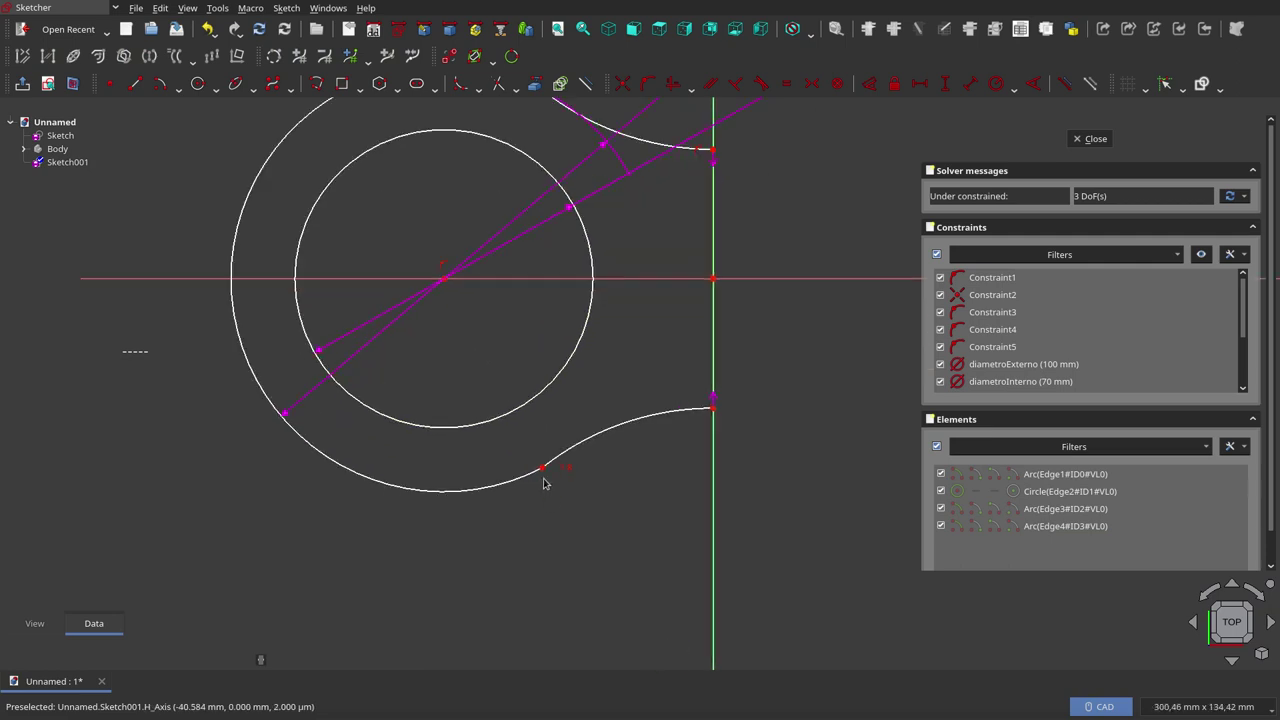
{"action": "scroll", "coordinate": [694, 545], "scroll_direction": "down", "scroll_amount": 2}
{"action": "left_click", "coordinate": [693, 543]}
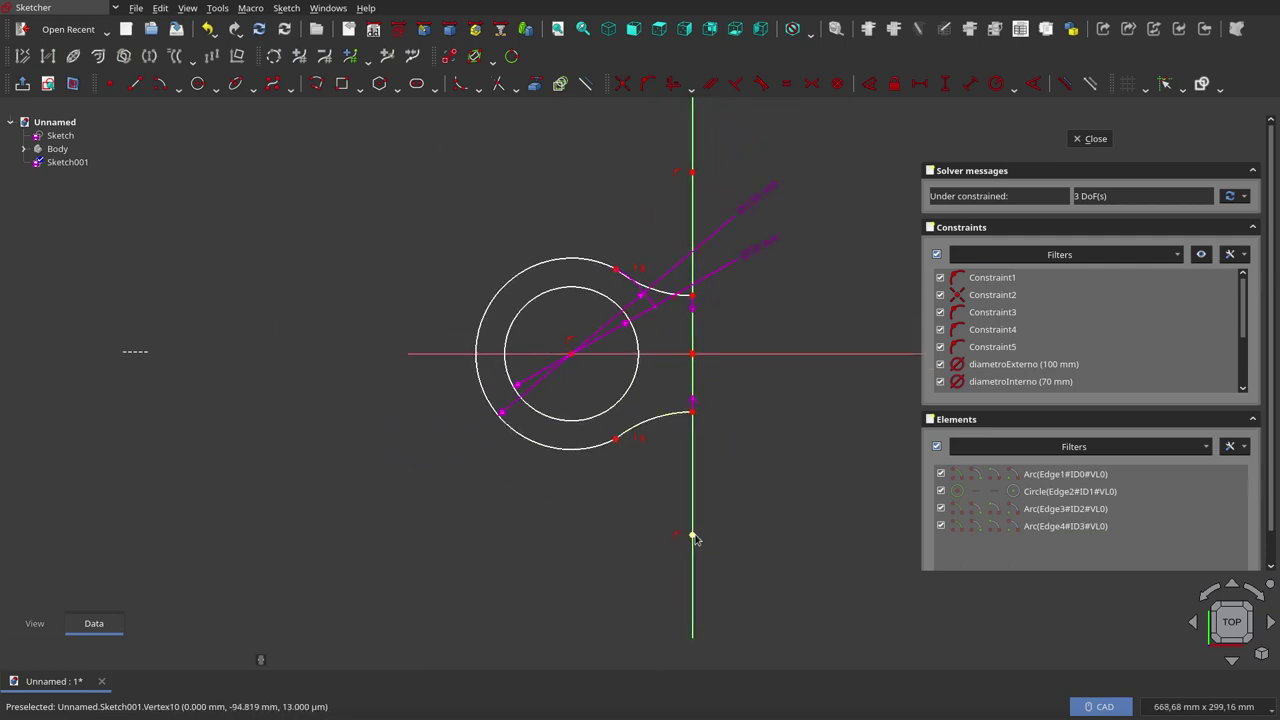
{"action": "left_click_drag", "start_coordinate": [692, 537], "coordinate": [694, 514]}
{"action": "scroll", "coordinate": [753, 415], "scroll_direction": "down", "scroll_amount": 2}
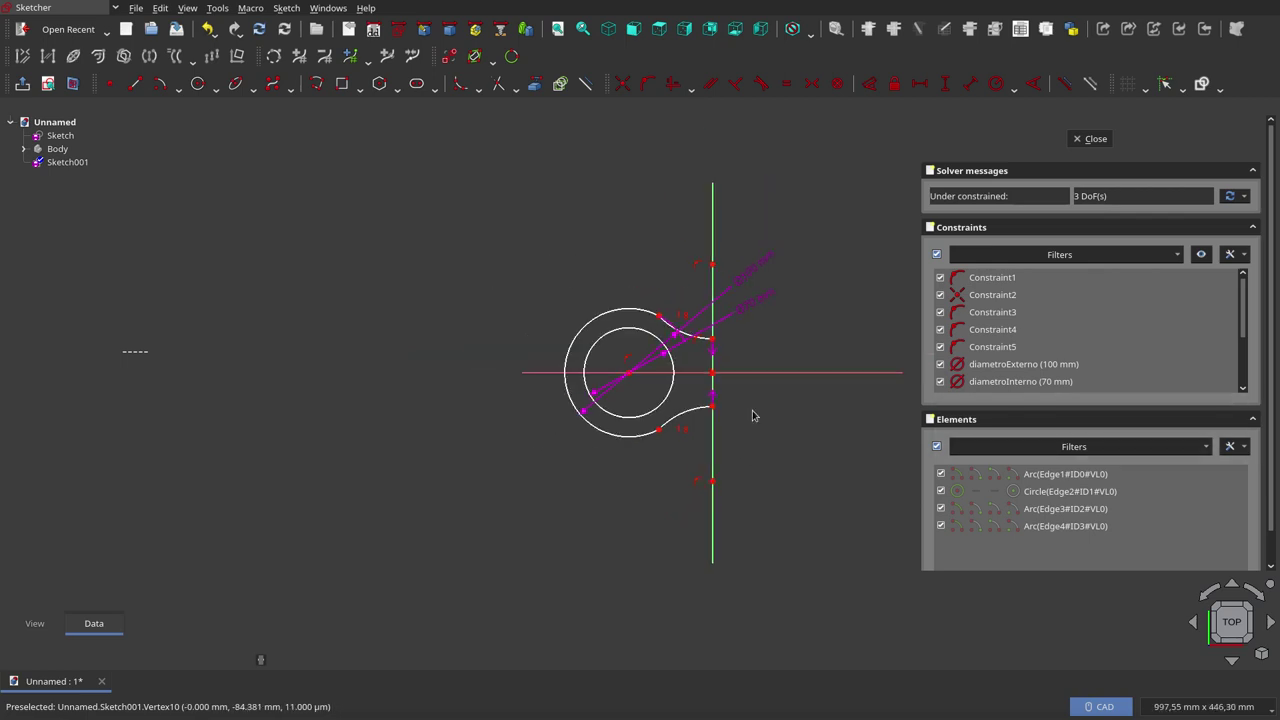
{"action": "scroll", "coordinate": [748, 360], "scroll_direction": "up", "scroll_amount": 4}
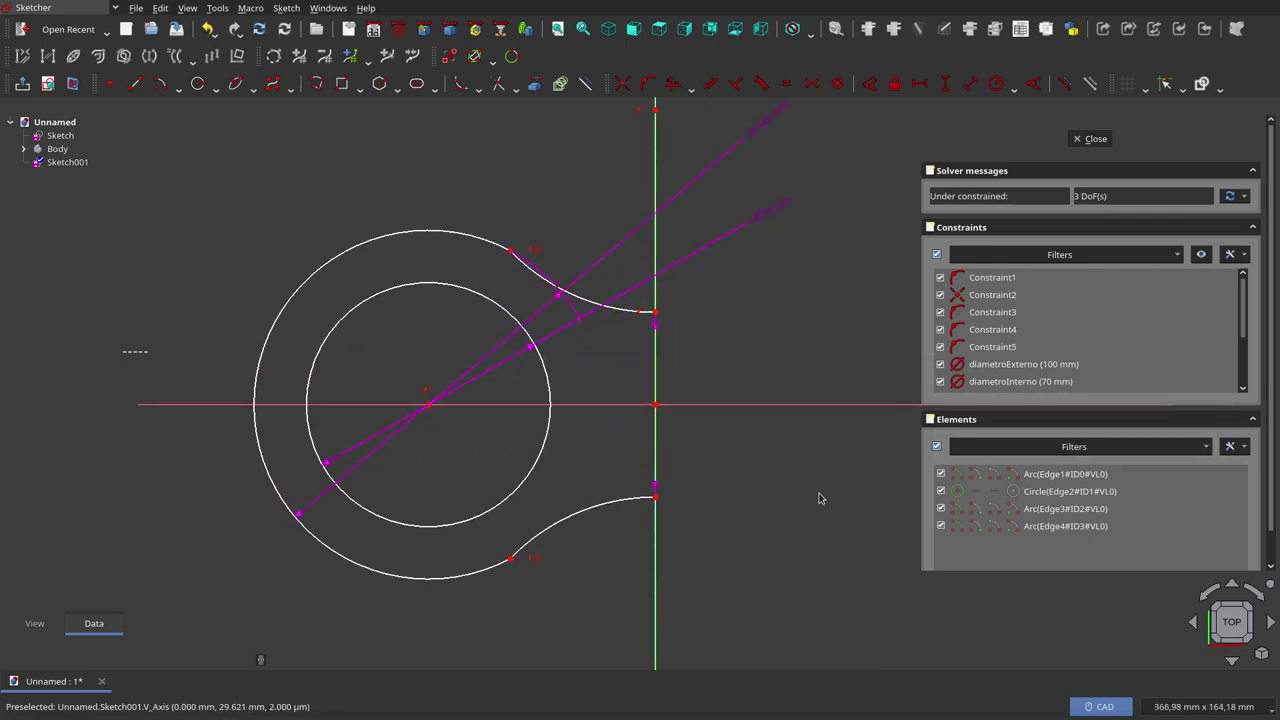
{"action": "scroll", "coordinate": [820, 497], "scroll_direction": "down", "scroll_amount": 2}
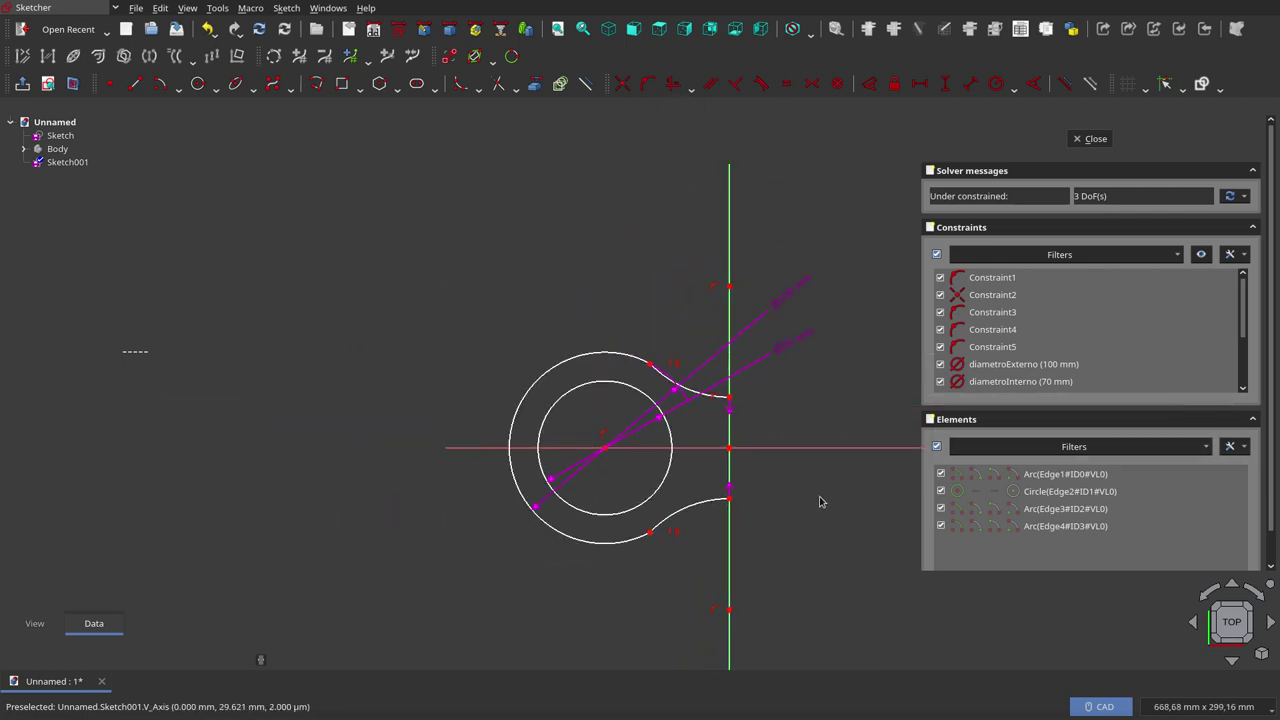
{"action": "left_click", "coordinate": [806, 311]}
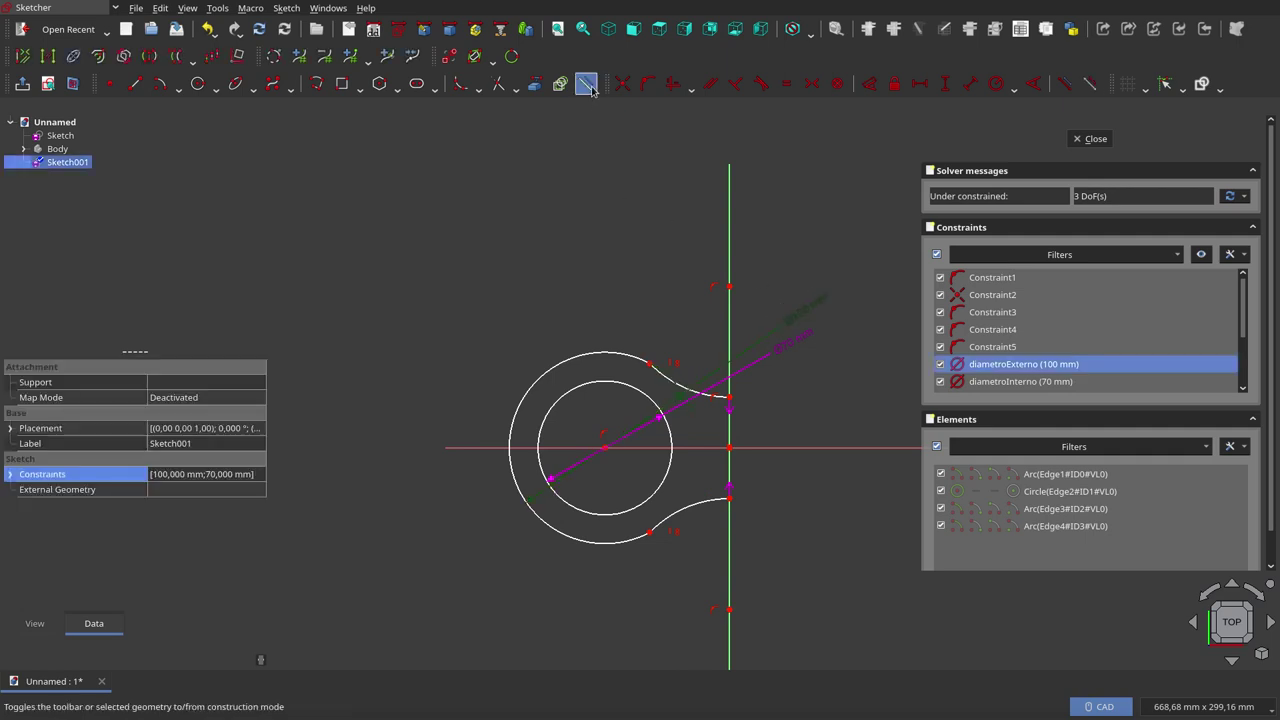
{"action": "left_click", "coordinate": [594, 129]}
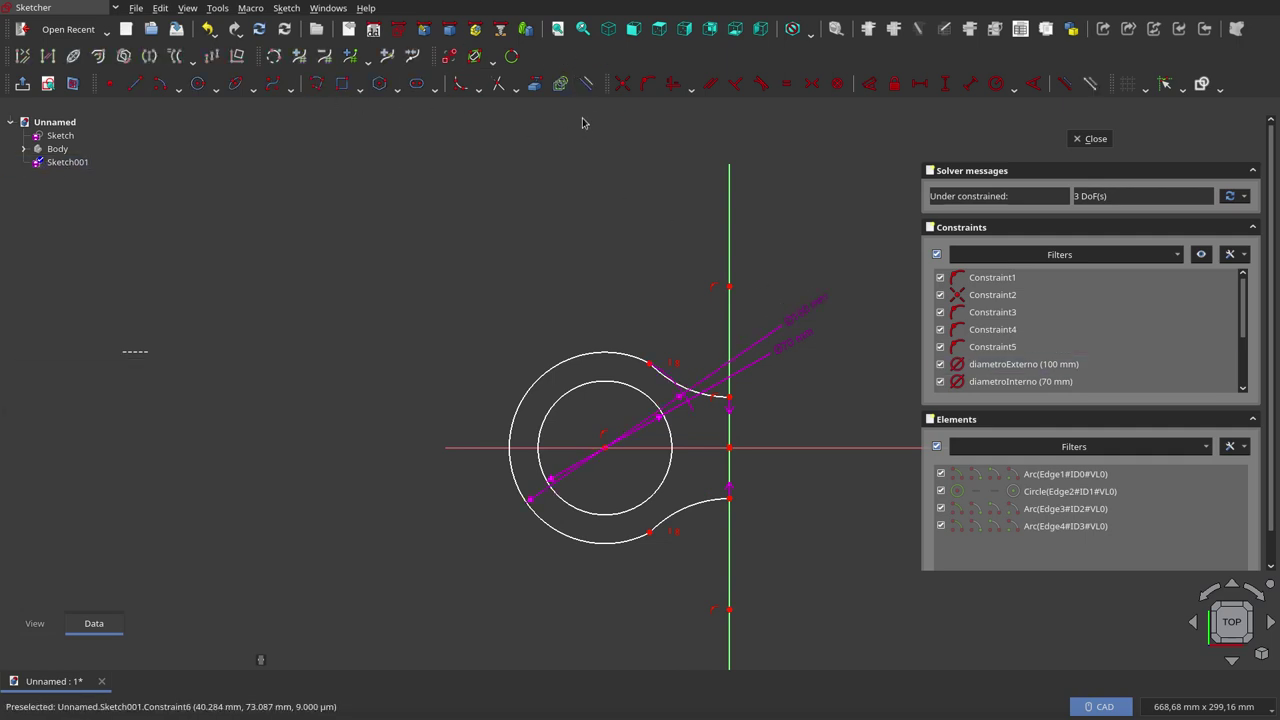
{"action": "left_click", "coordinate": [129, 85]}
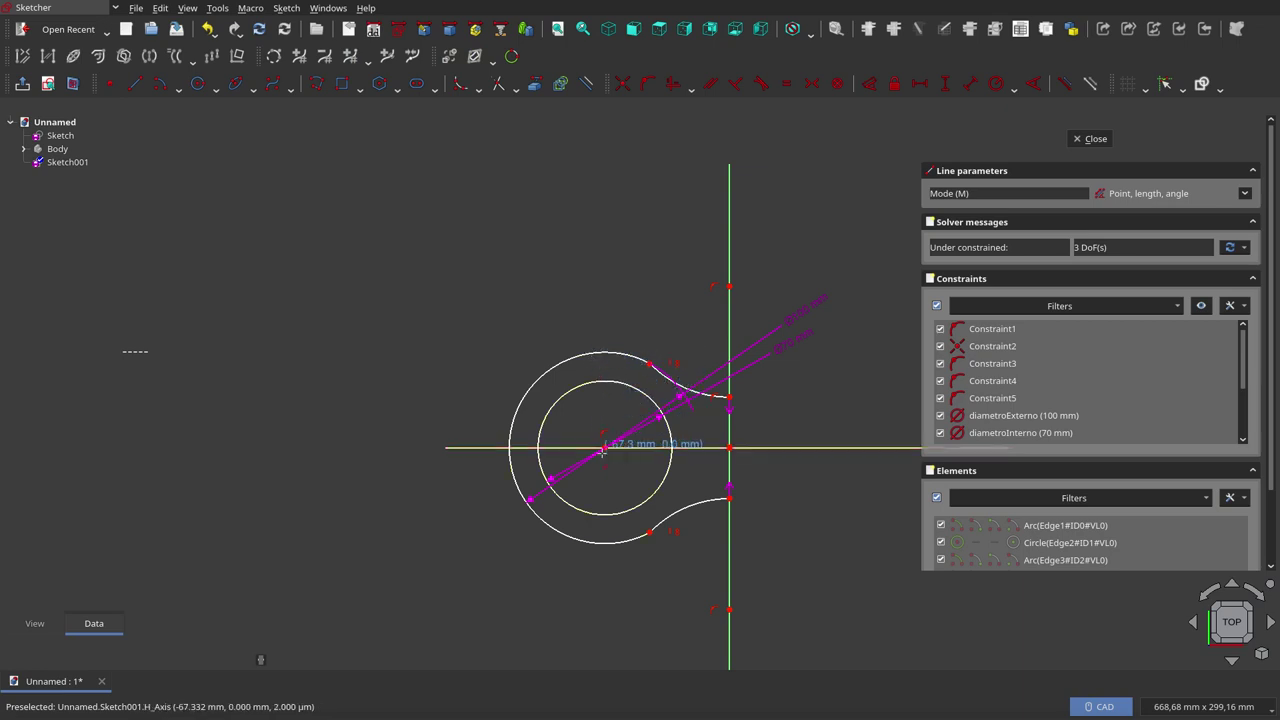
Step: Draw a construction line from the ring's centre to the top point on the vertical axis
{"action": "left_click", "coordinate": [604, 446]}
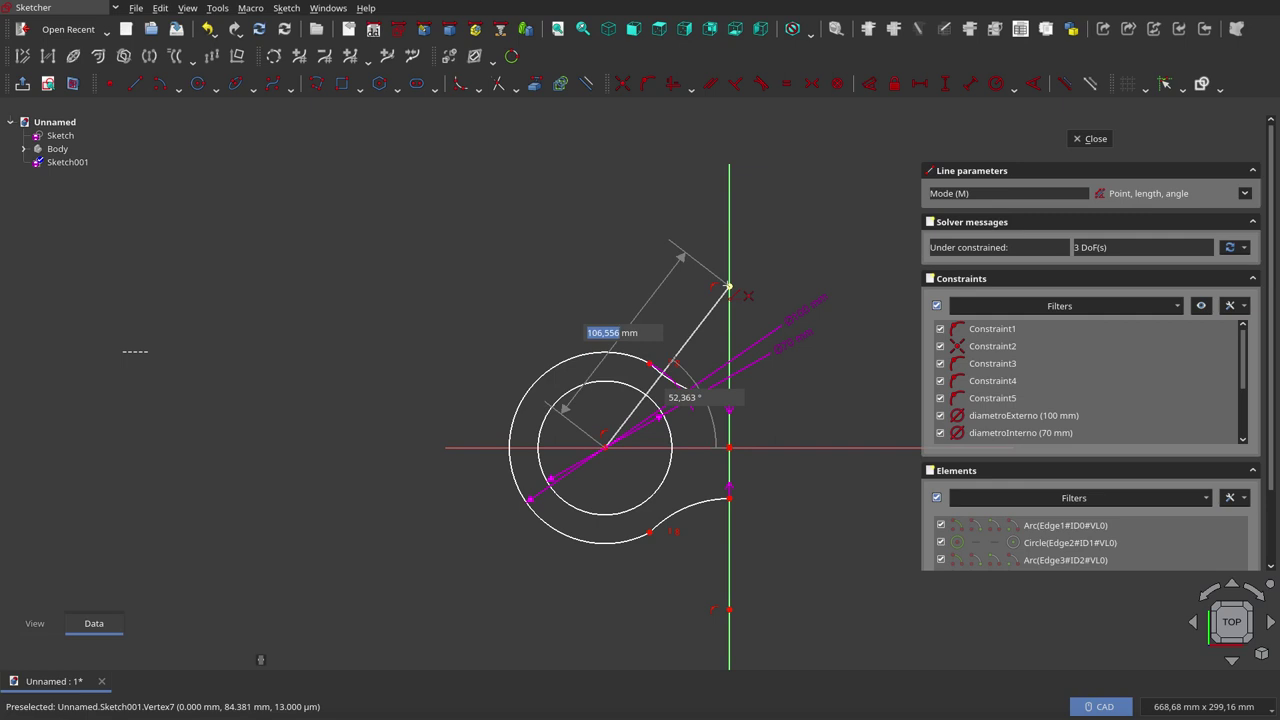
{"action": "left_click", "coordinate": [729, 286]}
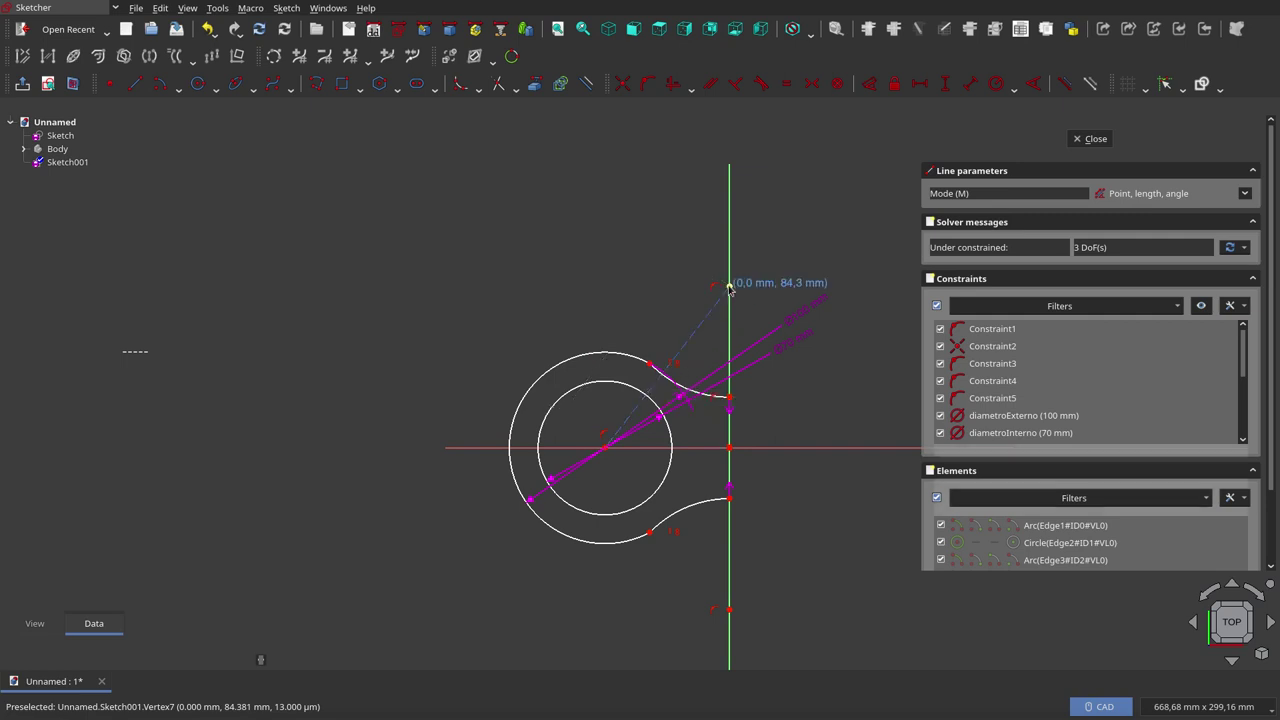
{"action": "scroll", "coordinate": [664, 404], "scroll_direction": "up", "scroll_amount": 3}
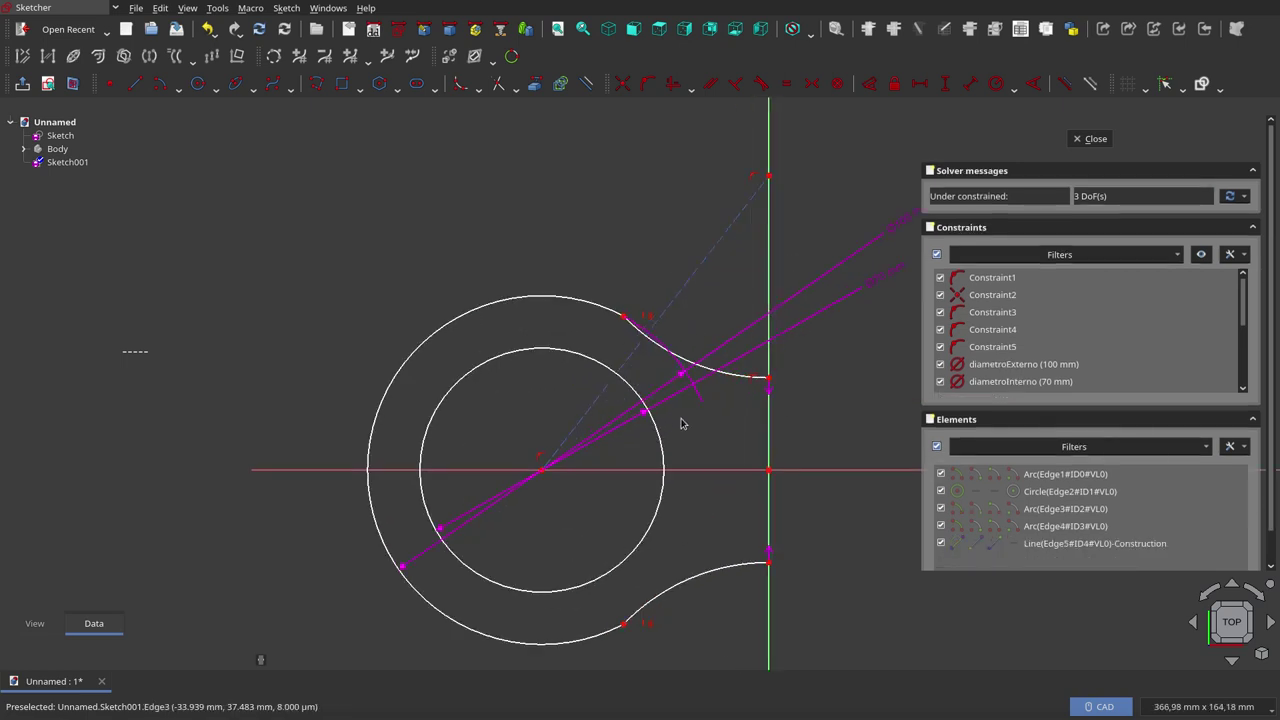
{"action": "scroll", "coordinate": [680, 422], "scroll_direction": "up", "scroll_amount": 1}
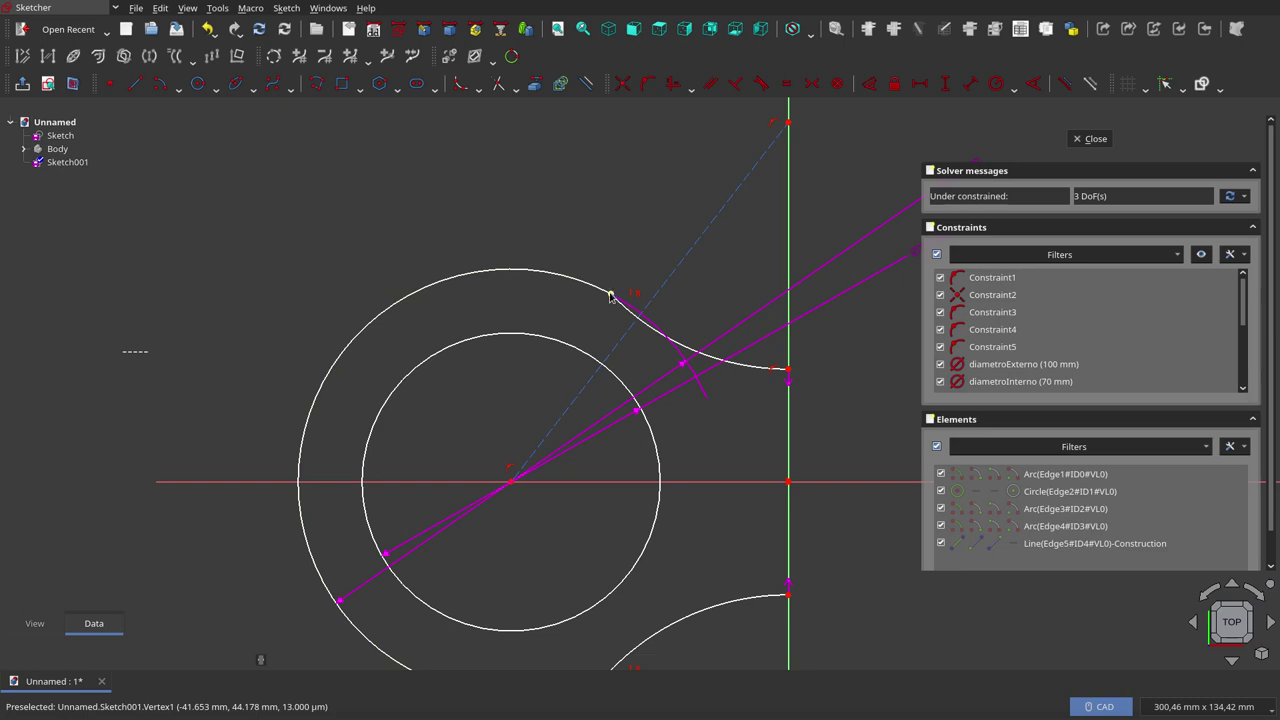
Step: Pin the outer ring's upper end onto the construction line with a point-on-object constraint
{"action": "left_click", "coordinate": [610, 296]}
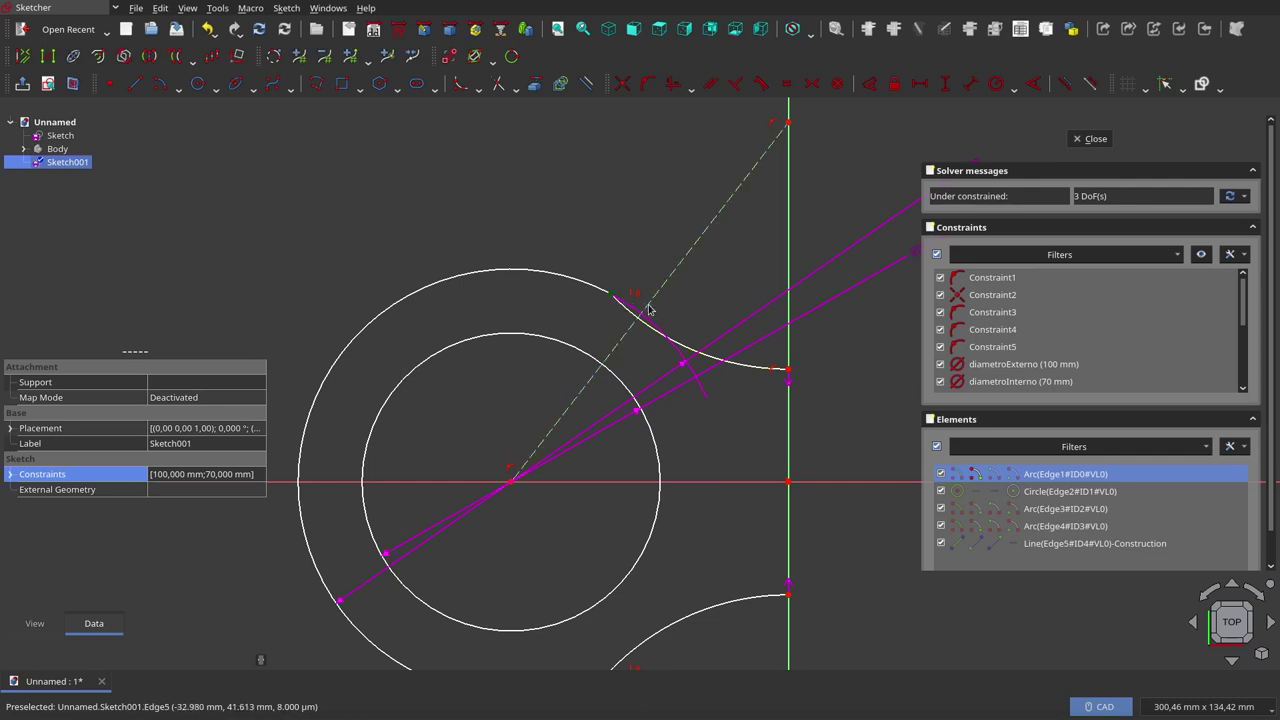
{"action": "left_click", "coordinate": [648, 308]}
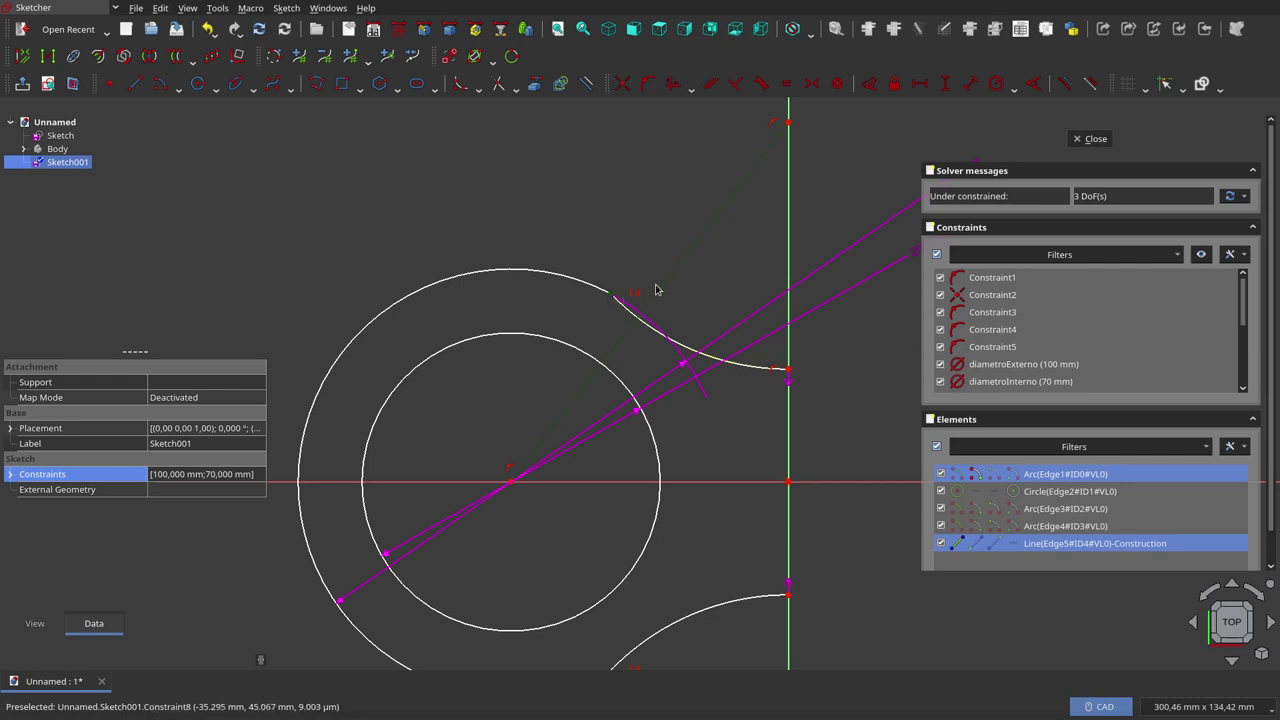
{"action": "left_click", "coordinate": [646, 85]}
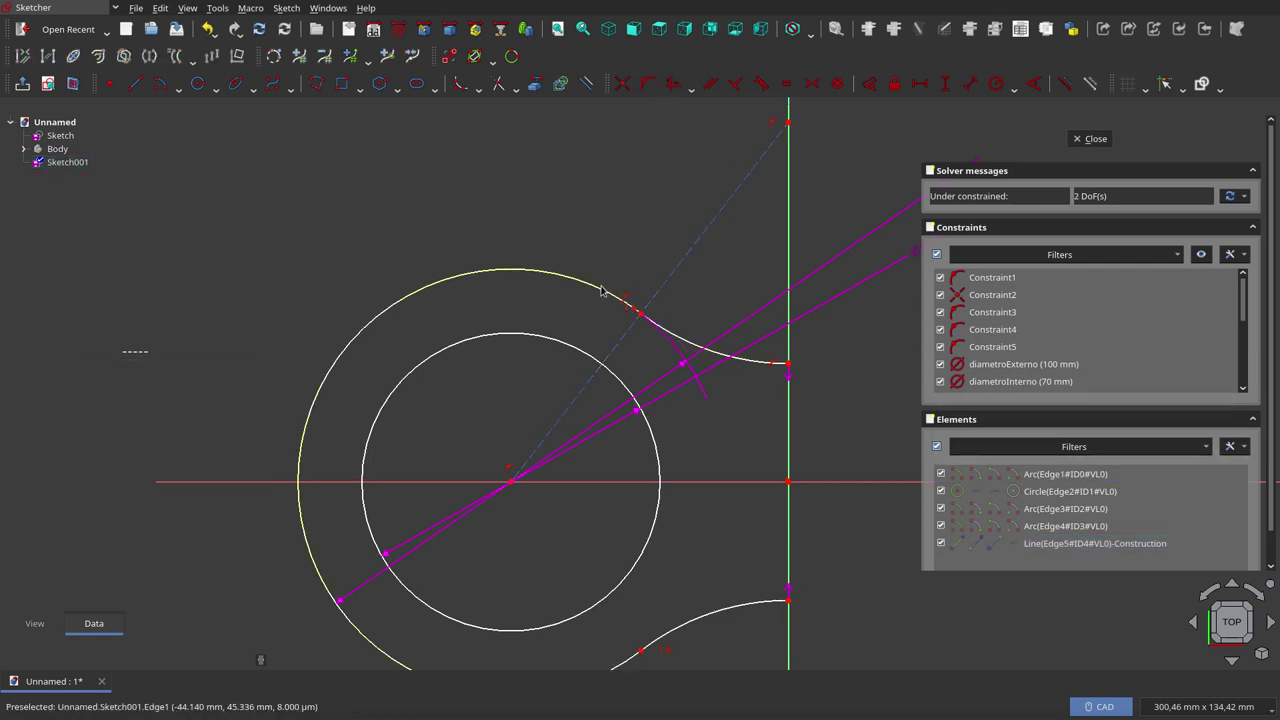
{"action": "scroll", "coordinate": [597, 221], "scroll_direction": "down", "scroll_amount": 2}
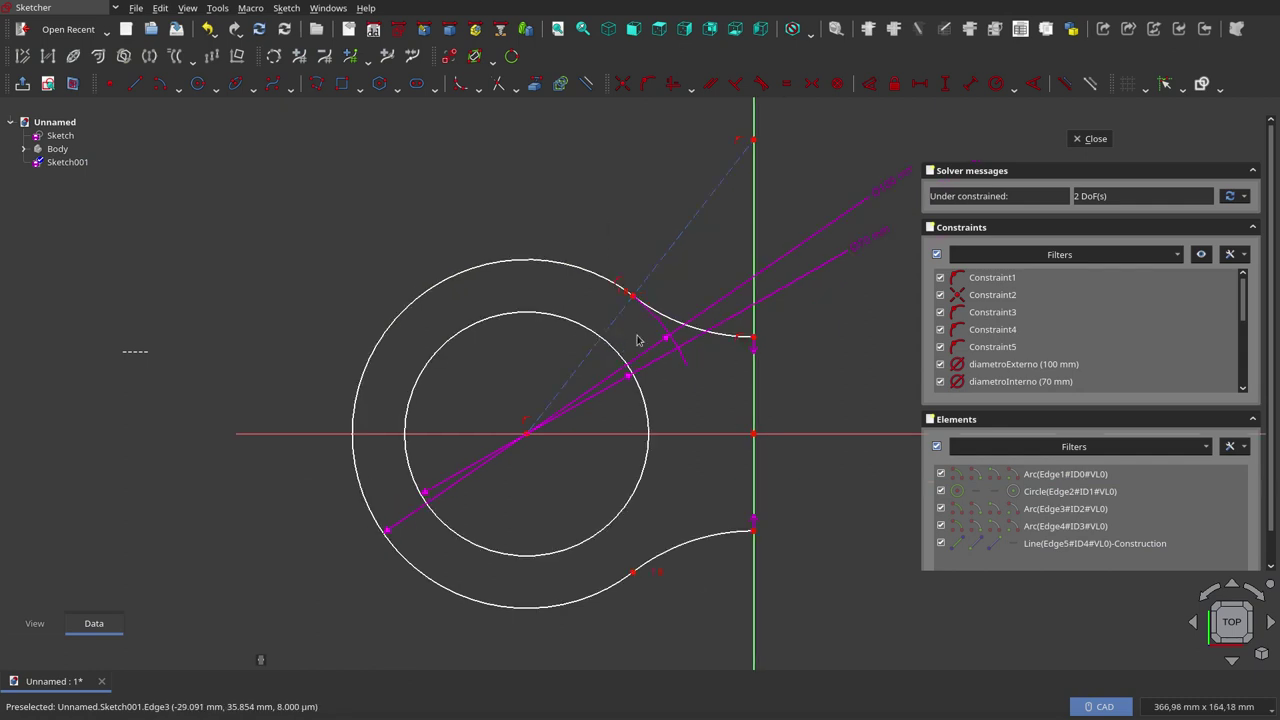
{"action": "scroll", "coordinate": [663, 600], "scroll_direction": "up", "scroll_amount": 3}
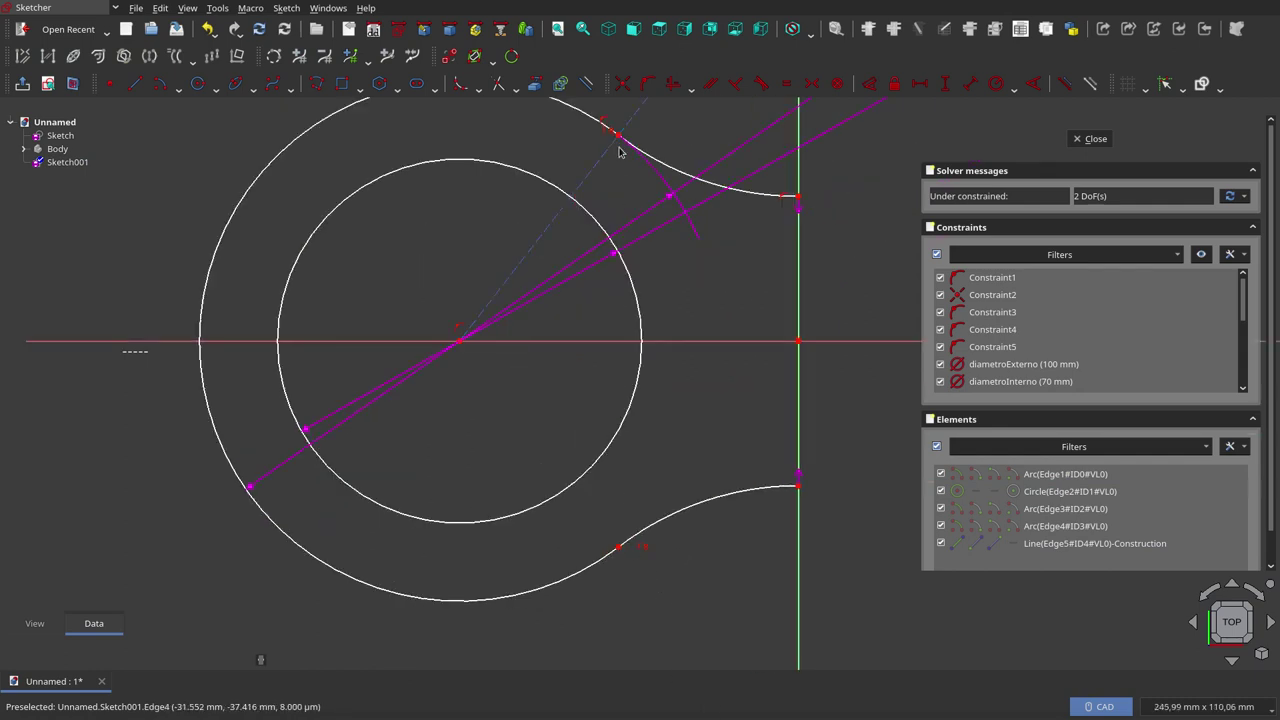
{"action": "scroll", "coordinate": [607, 588], "scroll_direction": "down", "scroll_amount": 2}
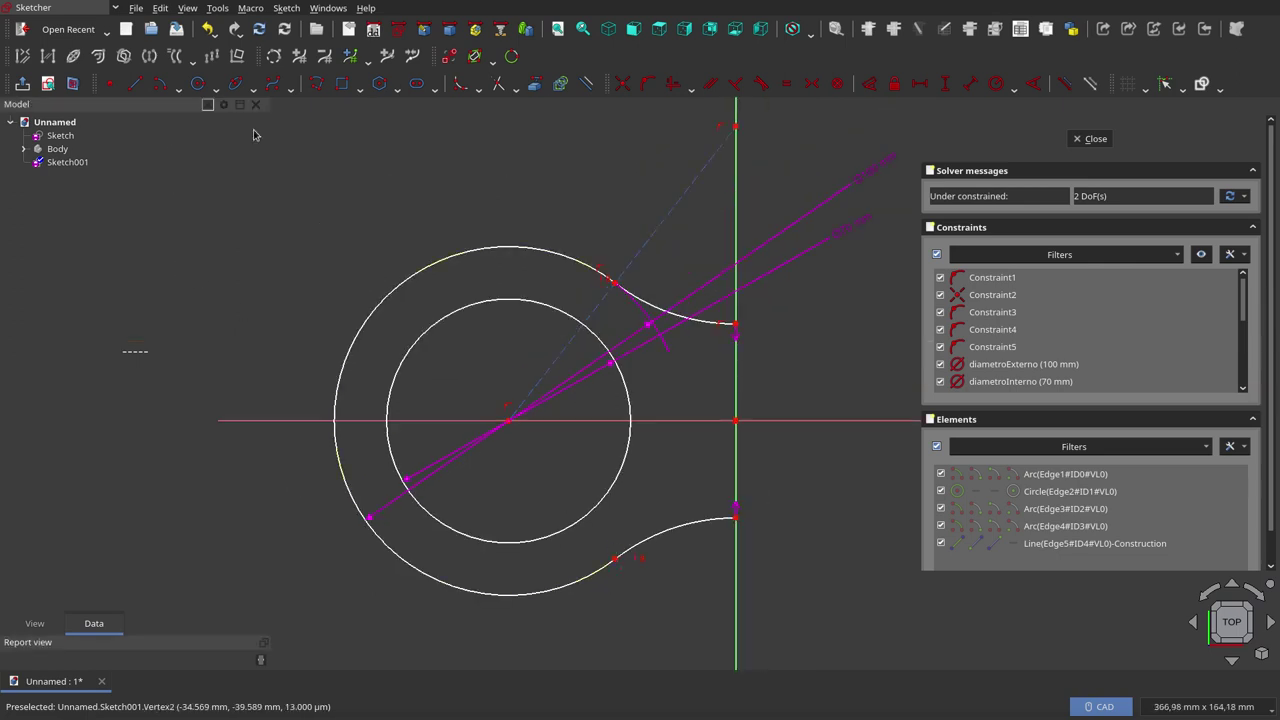
Step: Draw a line between the two waist arc ends along the axis and show arc helper circles
{"action": "left_click", "coordinate": [133, 85]}
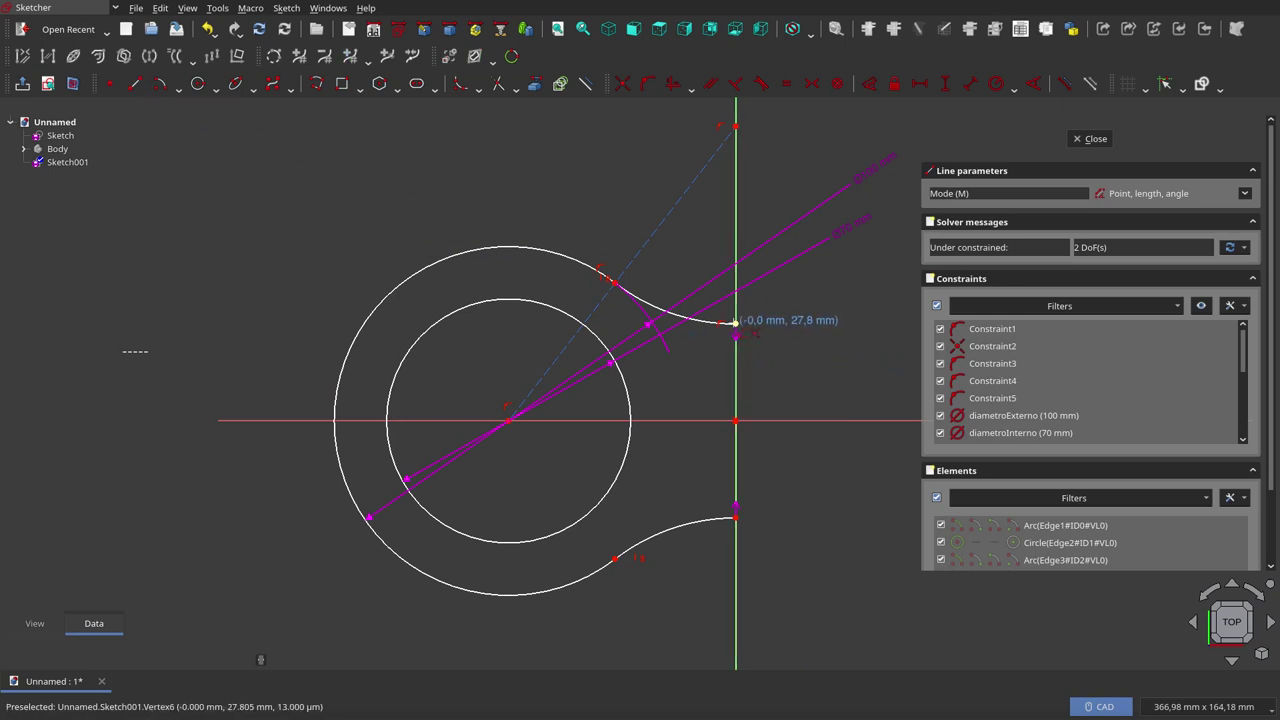
{"action": "left_click", "coordinate": [736, 323]}
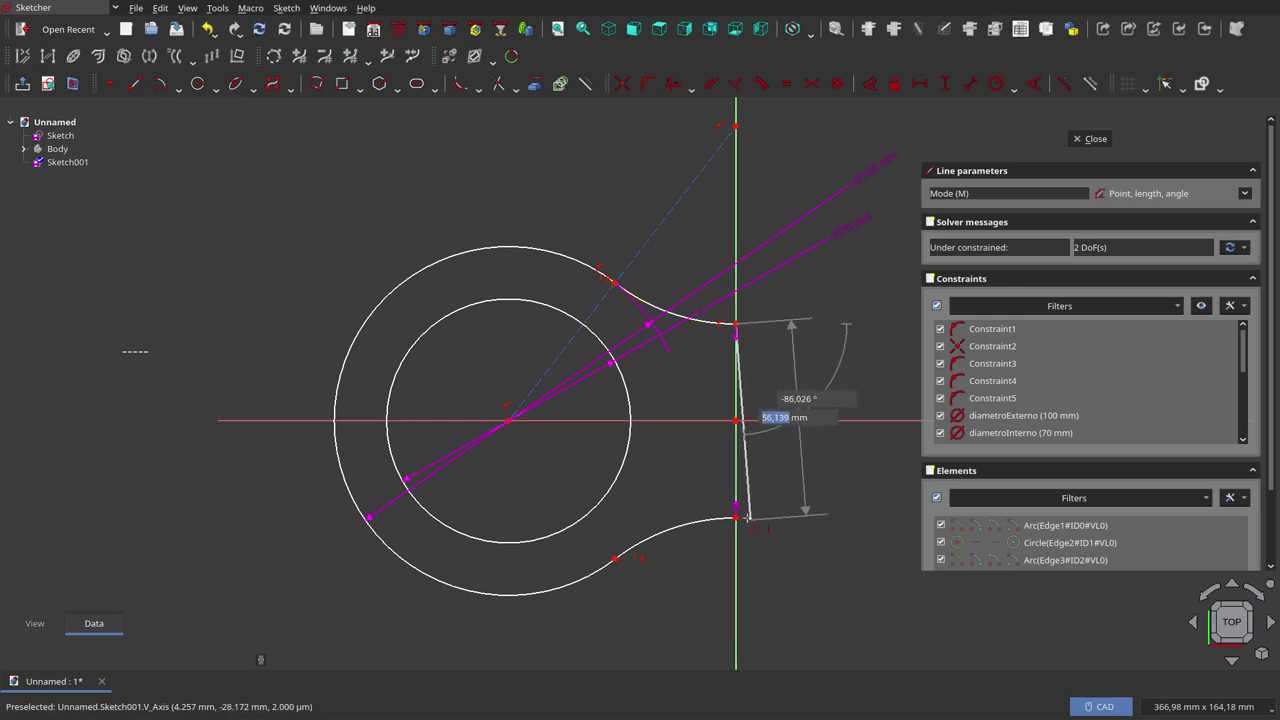
{"action": "left_click", "coordinate": [738, 520]}
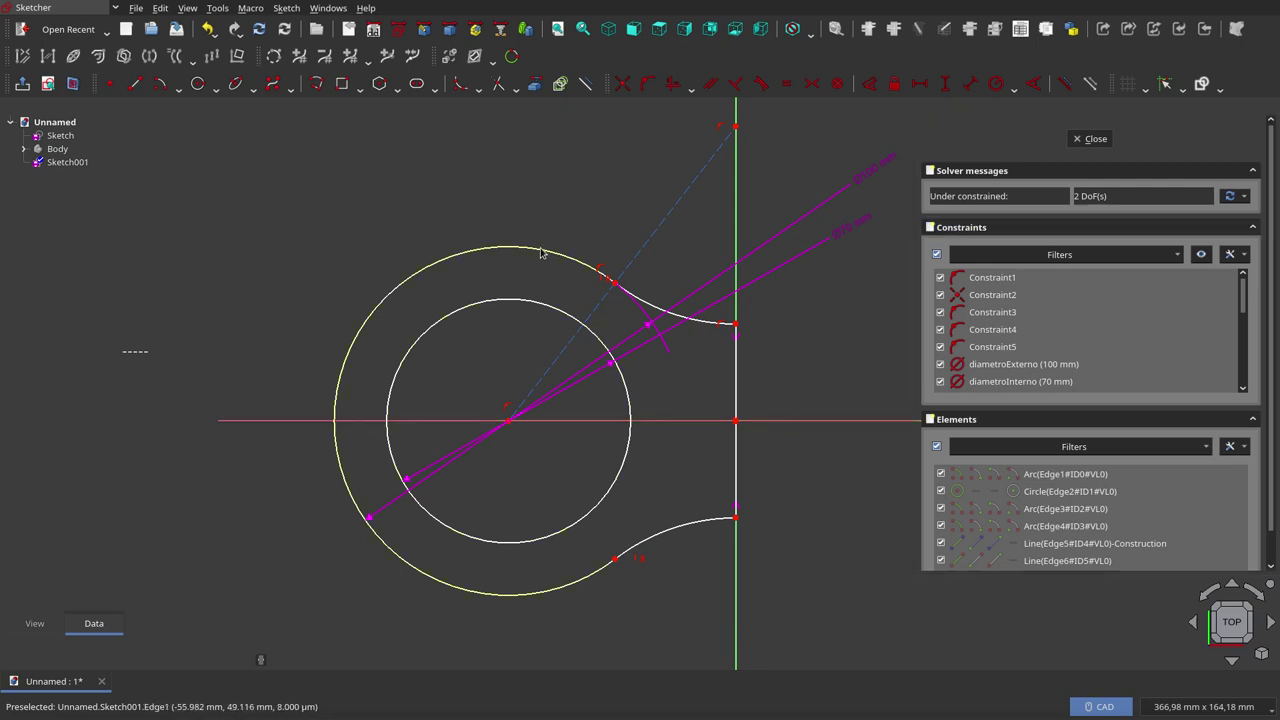
{"action": "left_click", "coordinate": [510, 57]}
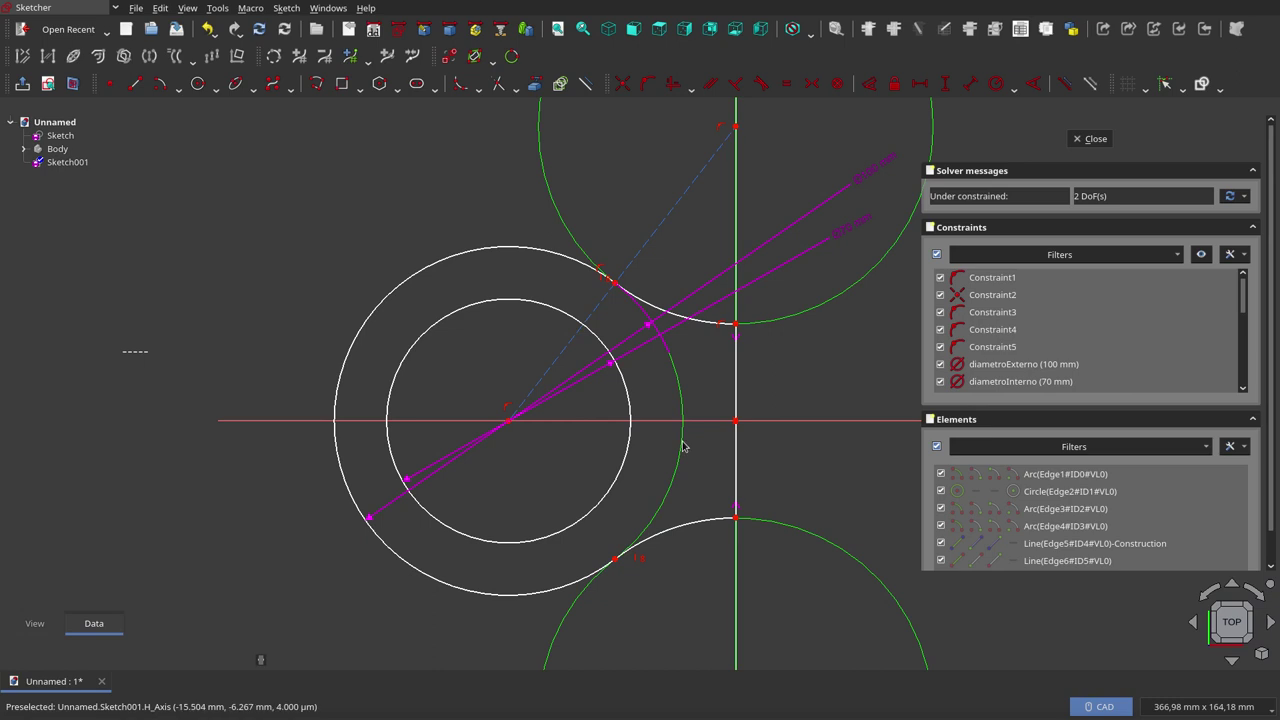
Step: Drag the ring toward the vertical axis, then select the inner circle and the waist line
{"action": "left_click", "coordinate": [514, 57]}
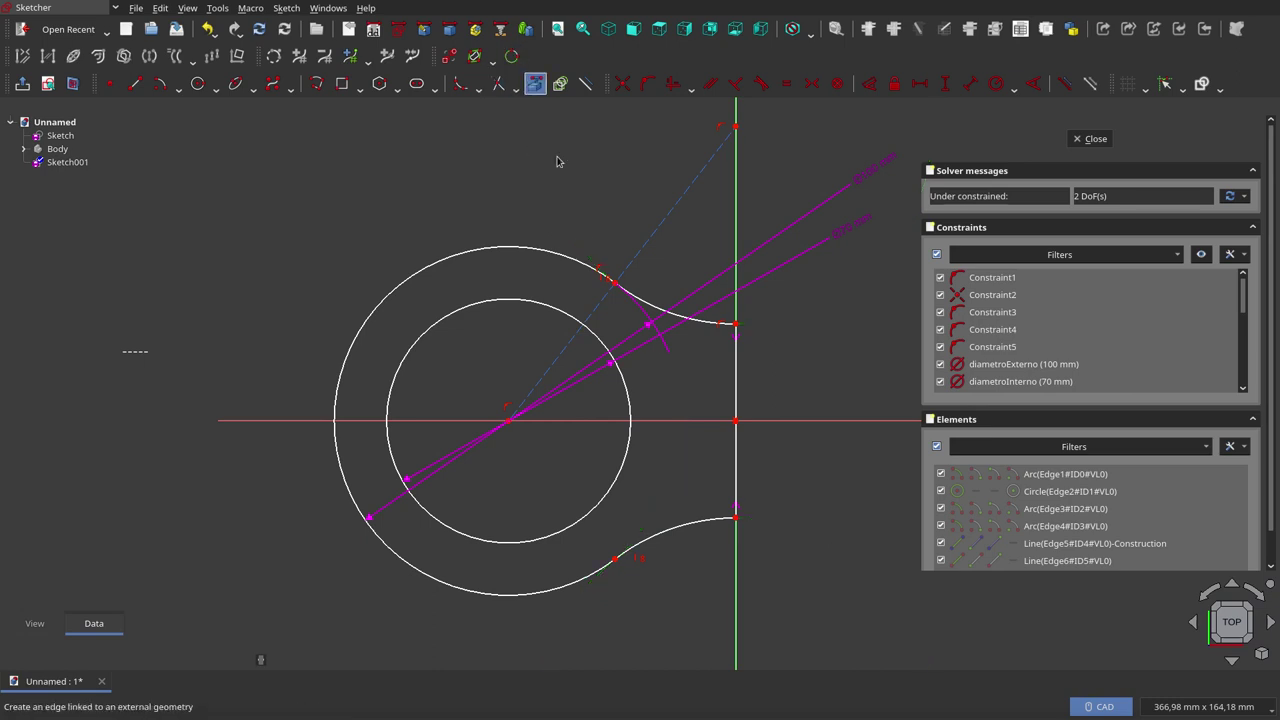
{"action": "left_click", "coordinate": [736, 421]}
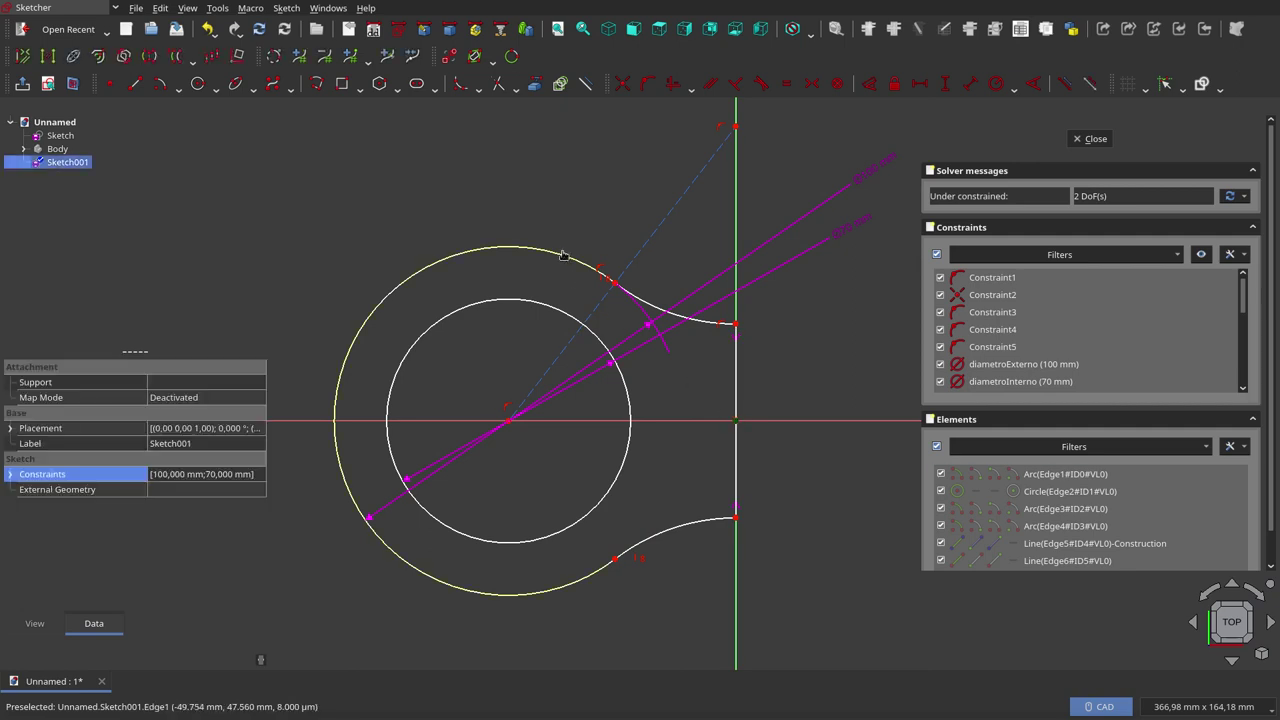
{"action": "left_click_drag", "start_coordinate": [563, 255], "coordinate": [648, 95]}
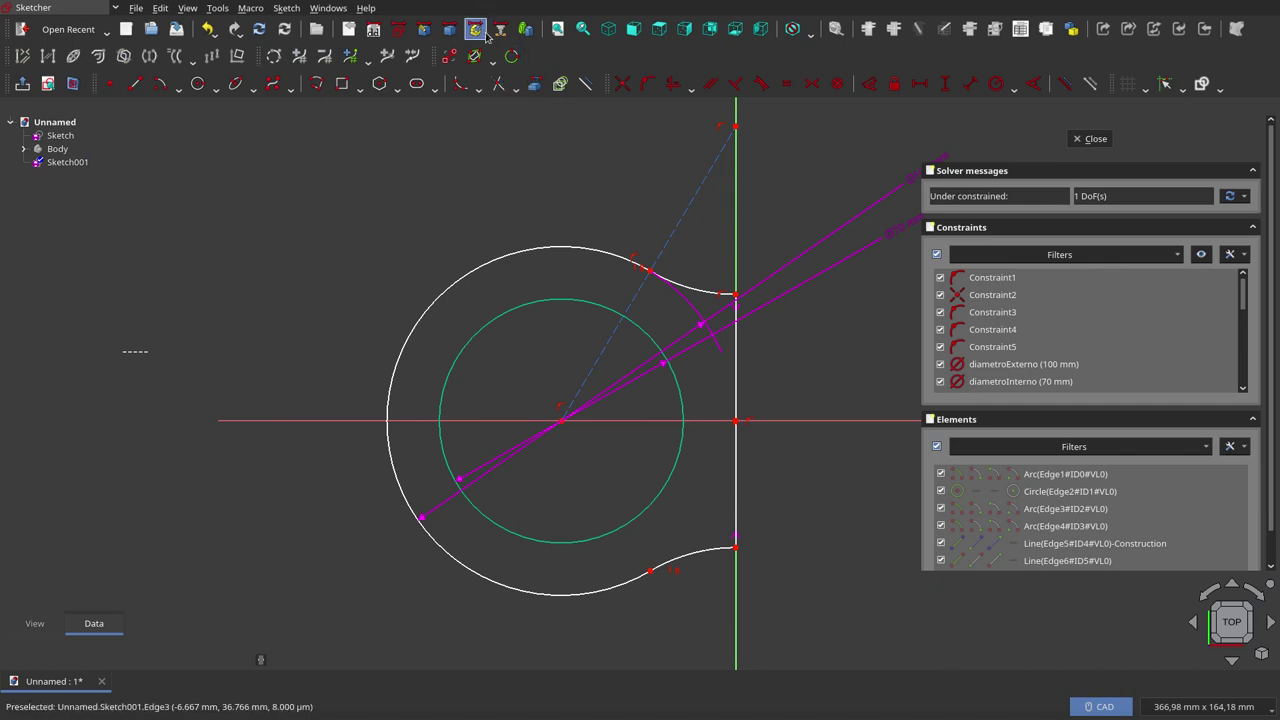
{"action": "left_click", "coordinate": [510, 57]}
{"action": "left_click", "coordinate": [510, 58]}
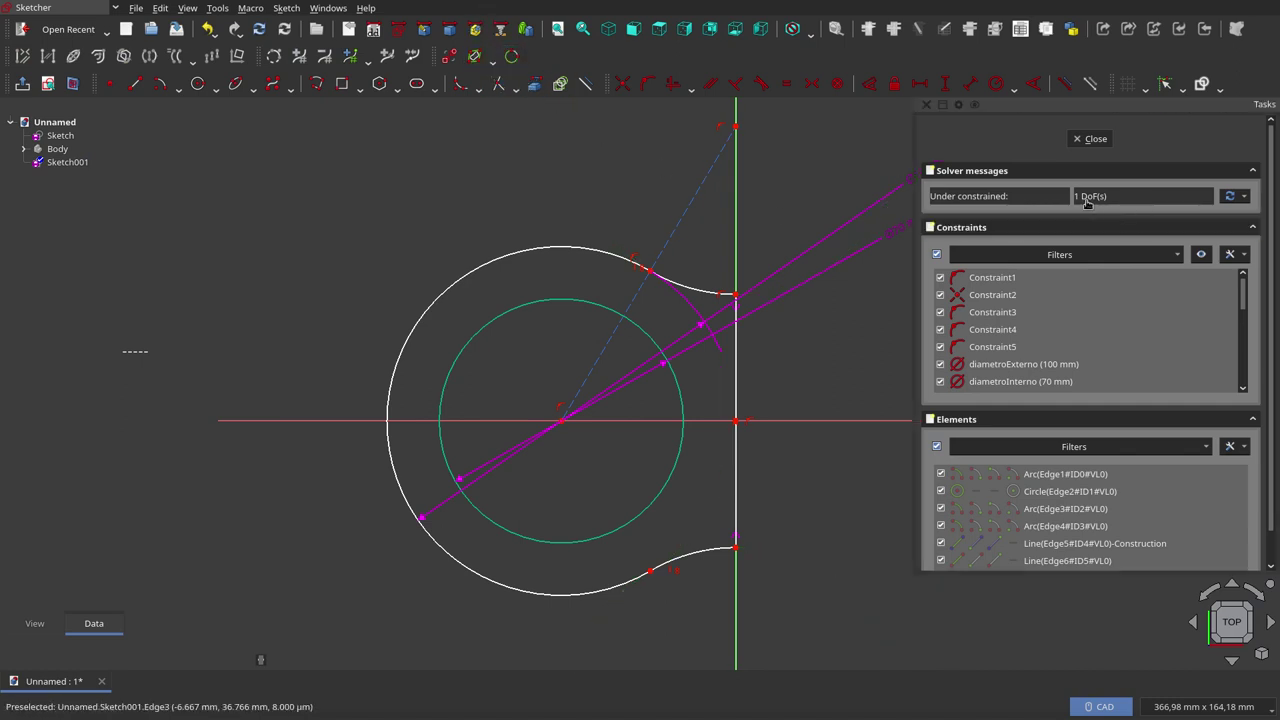
{"action": "mouse_move", "coordinate": [563, 300]}
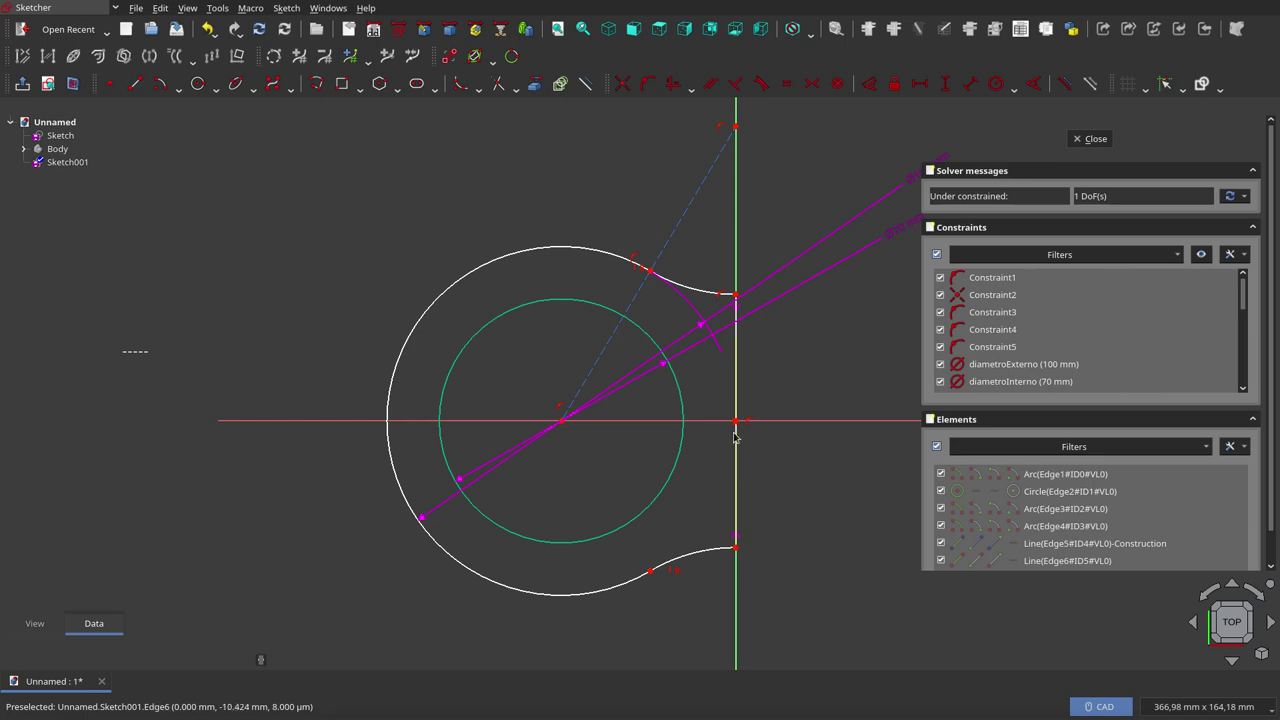
{"action": "left_click", "coordinate": [563, 305]}
{"action": "left_click", "coordinate": [569, 298]}
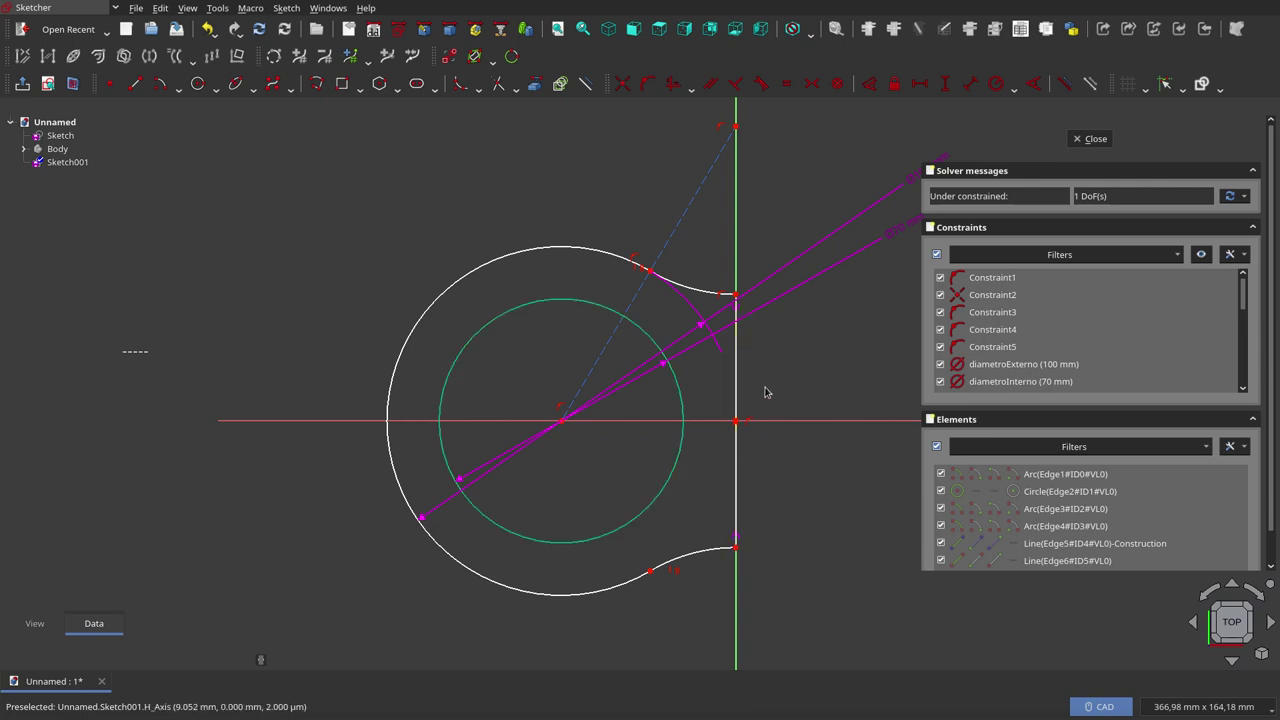
Step: Give the waist line a length constraint bound to Constraints.diametroInterno, making it 70 mm
{"action": "left_click", "coordinate": [870, 83]}
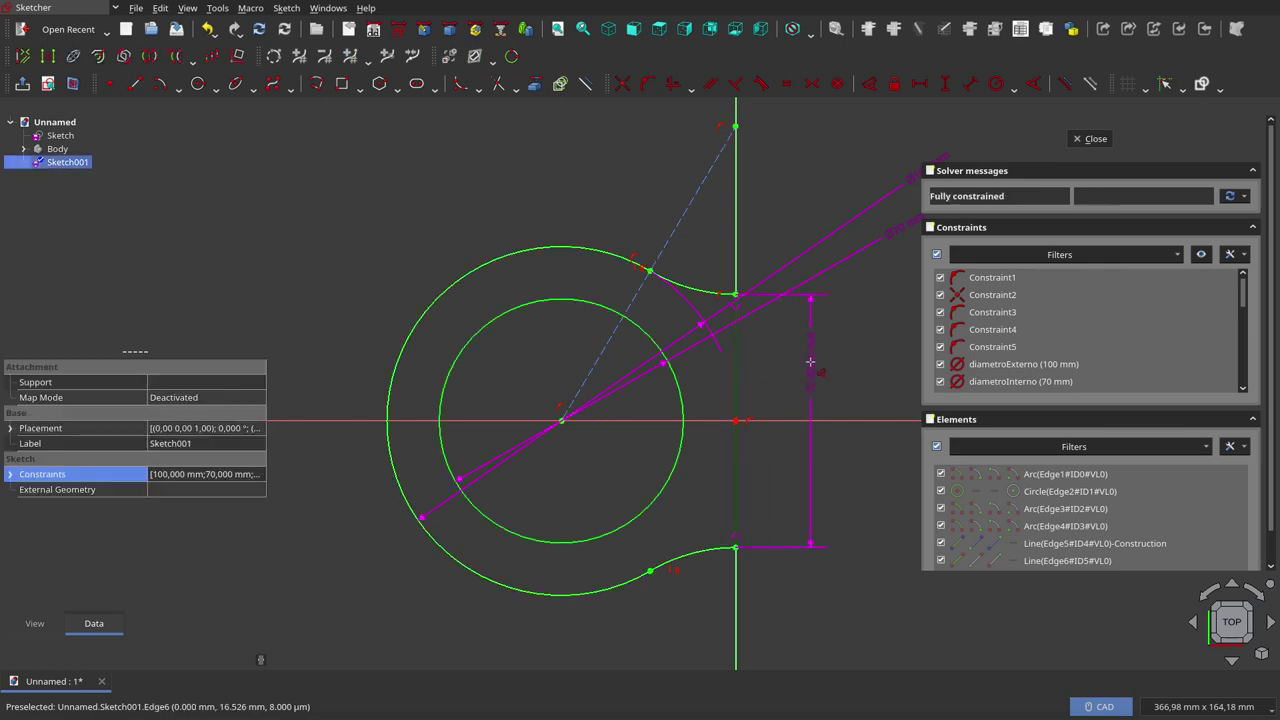
{"action": "left_click", "coordinate": [810, 361]}
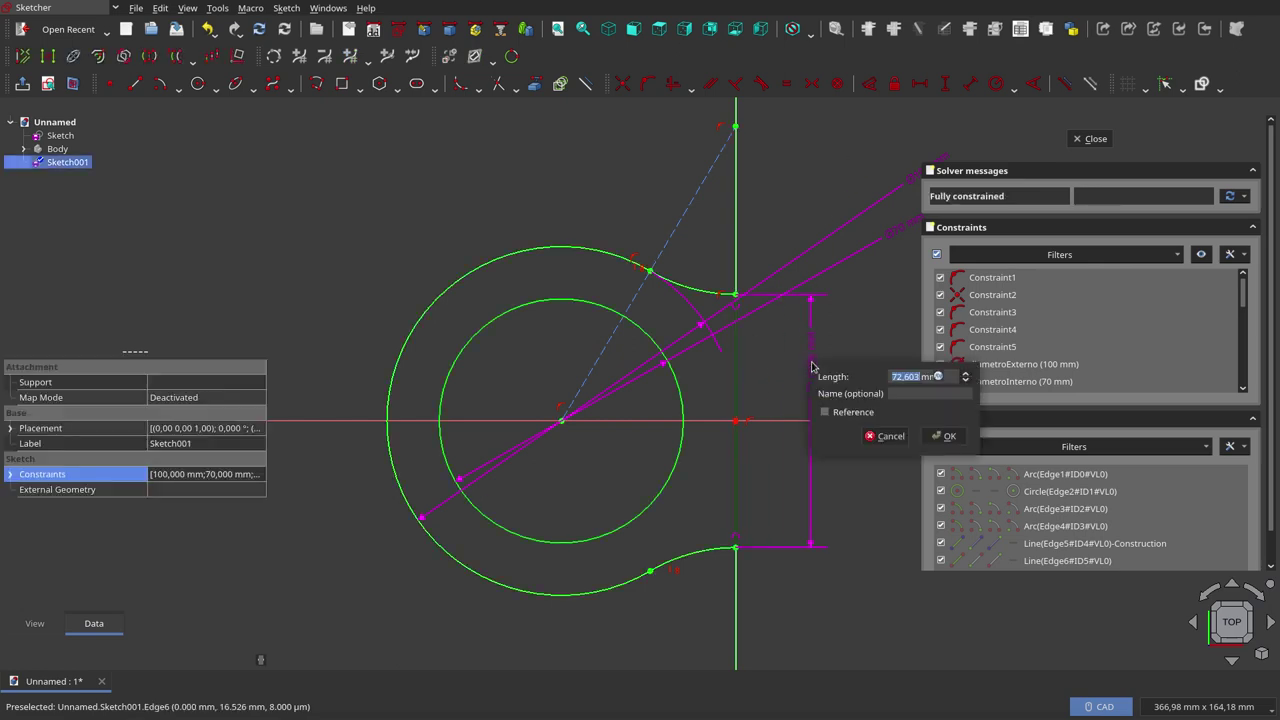
{"action": "left_click", "coordinate": [938, 376]}
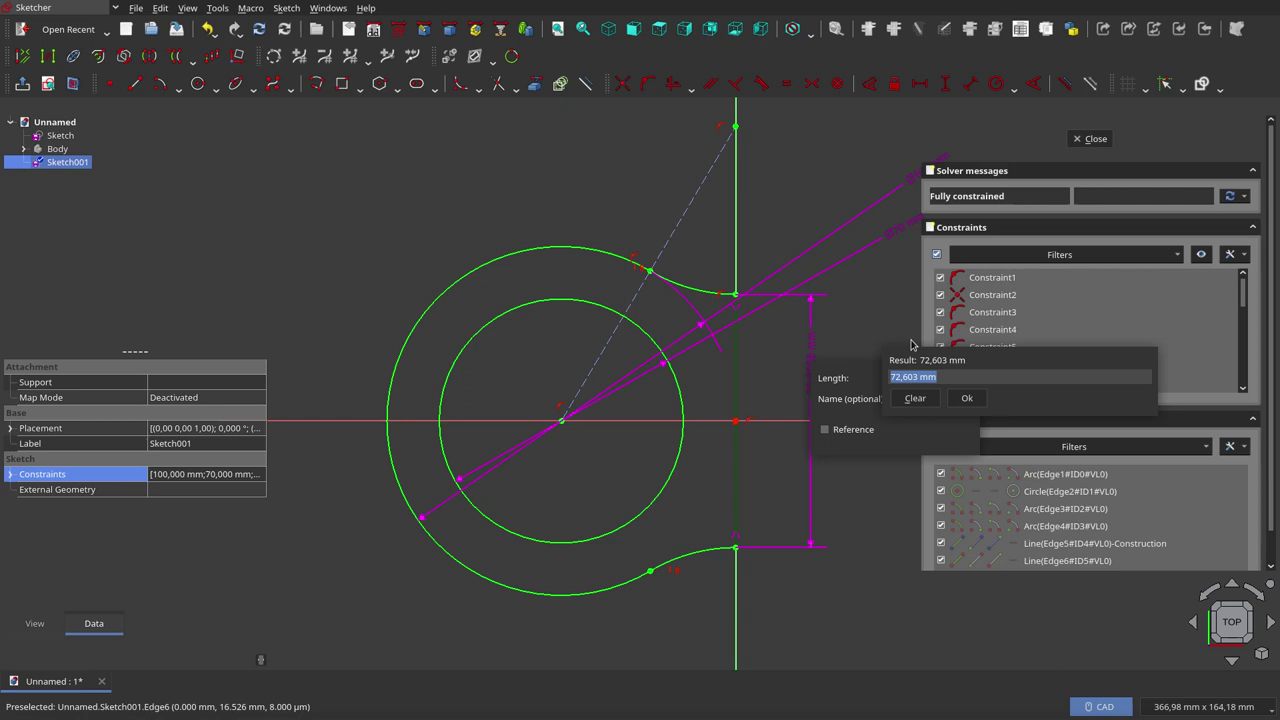
{"action": "left_click", "coordinate": [958, 373]}
{"action": "triple_click", "coordinate": [958, 373]}
{"action": "type", "text": "cons"}
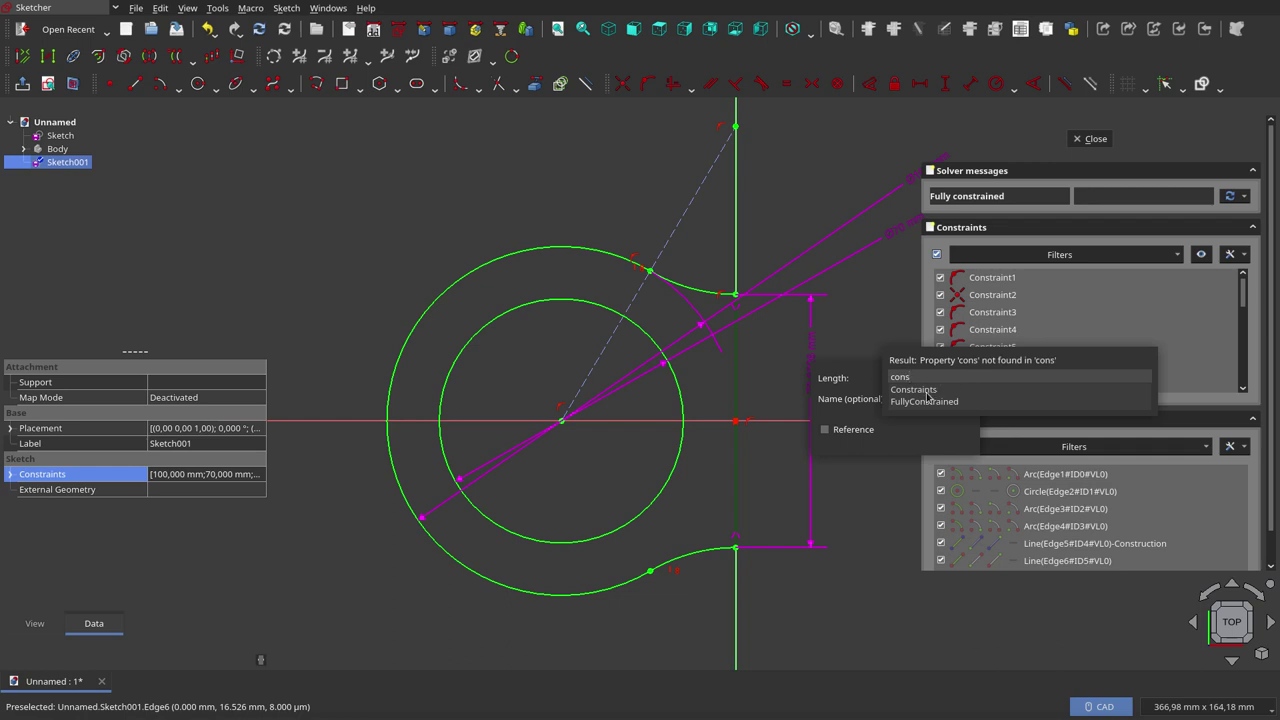
{"action": "left_click", "coordinate": [926, 392]}
{"action": "left_click", "coordinate": [950, 406]}
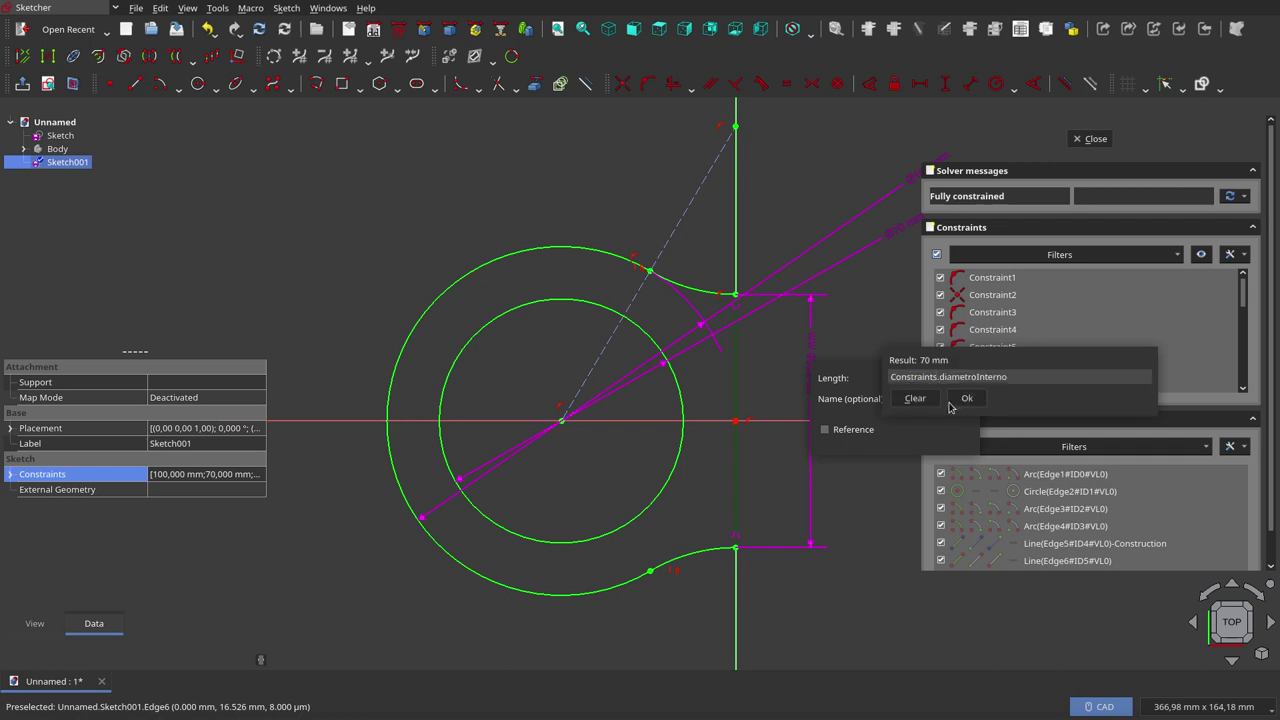
{"action": "left_click", "coordinate": [966, 400]}
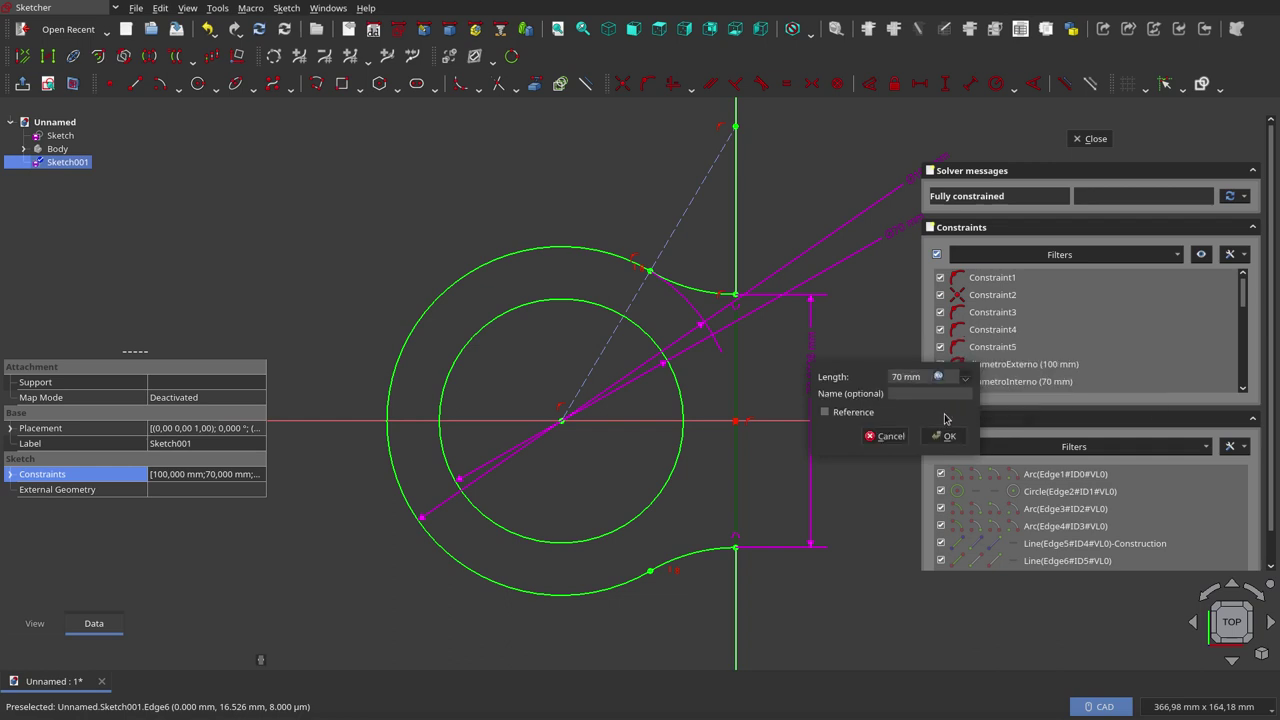
{"action": "left_click", "coordinate": [892, 431]}
{"action": "mouse_move", "coordinate": [1100, 104]}
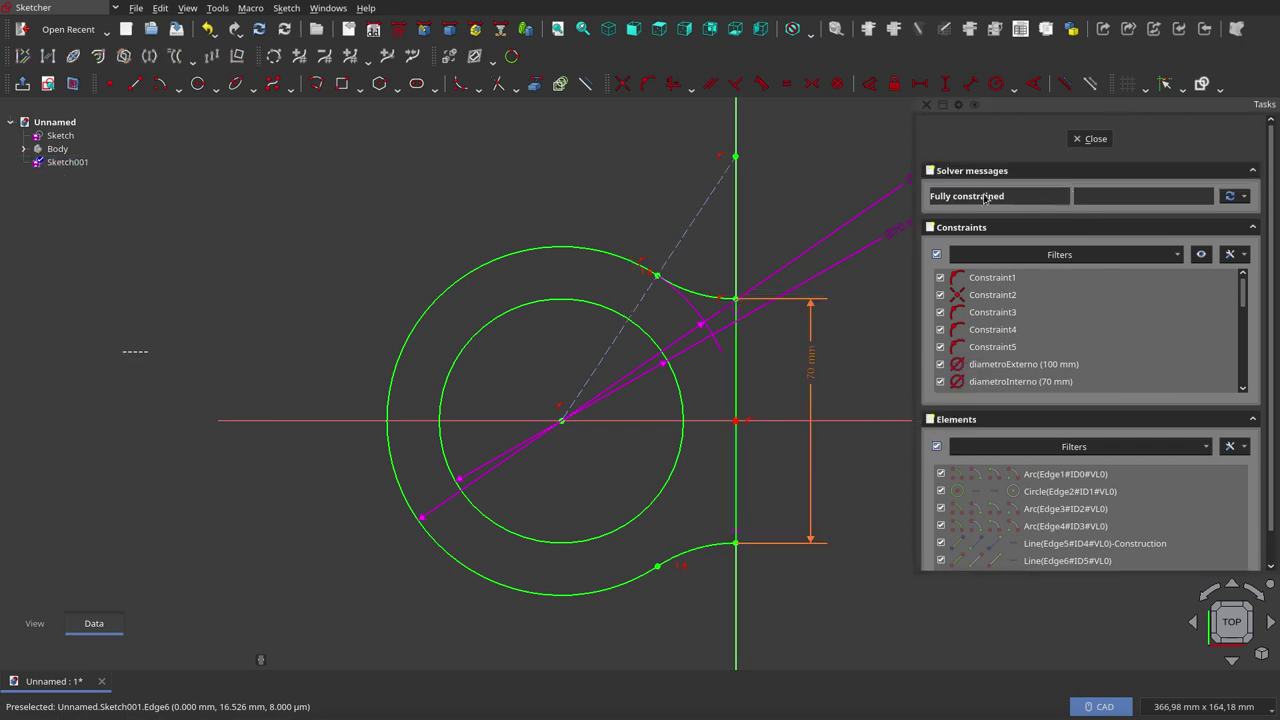
{"action": "scroll", "coordinate": [510, 348], "scroll_direction": "down", "scroll_amount": 2}
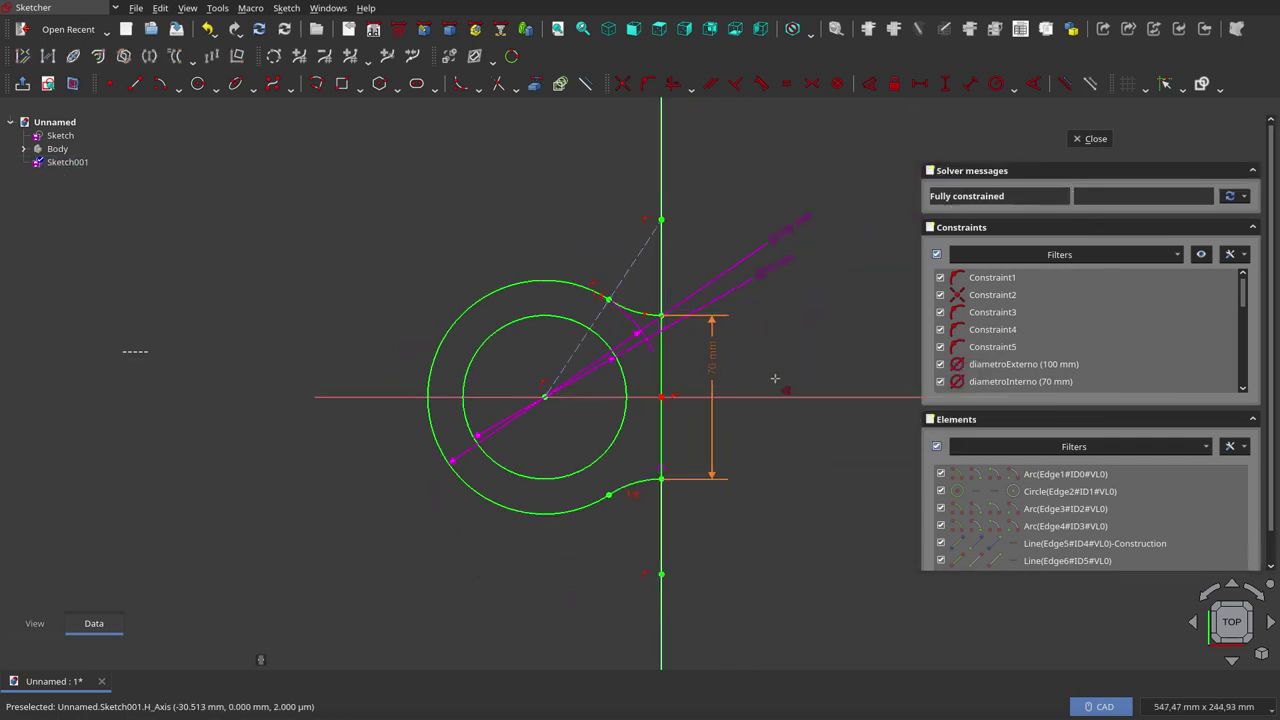
Step: Close Sketch001, briefly show and hide the Body solid, and switch to Part Design
{"action": "left_click", "coordinate": [1090, 139]}
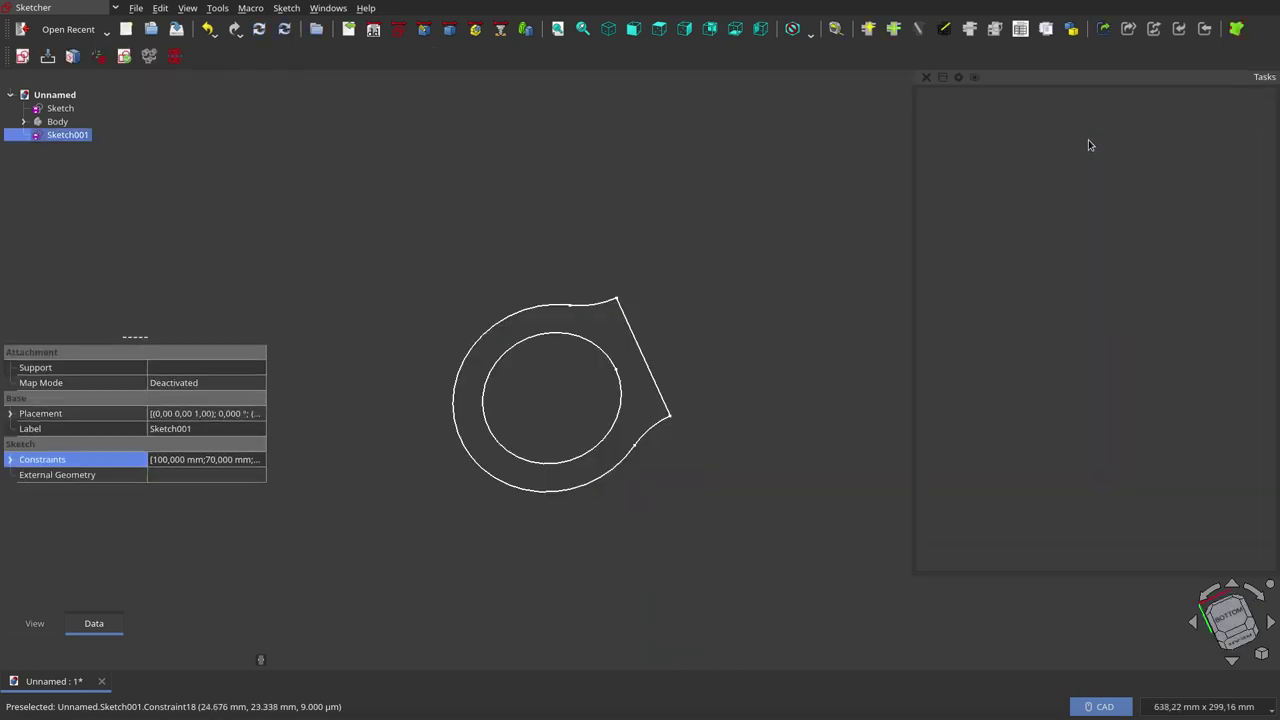
{"action": "mouse_move", "coordinate": [618, 553]}
{"action": "middle_mouse_down"}
{"action": "mouse_move", "coordinate": [531, 494]}
{"action": "mouse_move", "coordinate": [517, 523]}
{"action": "middle_mouse_up"}
{"action": "left_click", "coordinate": [58, 121]}
{"action": "key", "text": "space"}
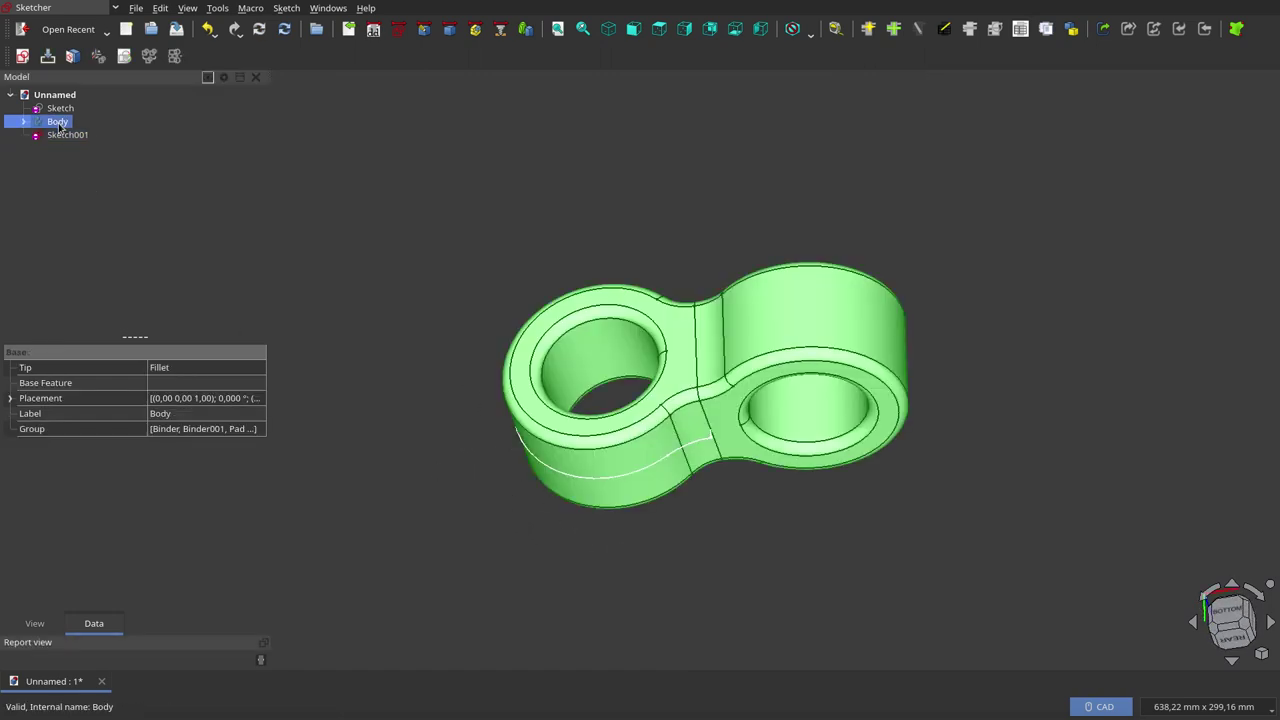
{"action": "key", "text": "space"}
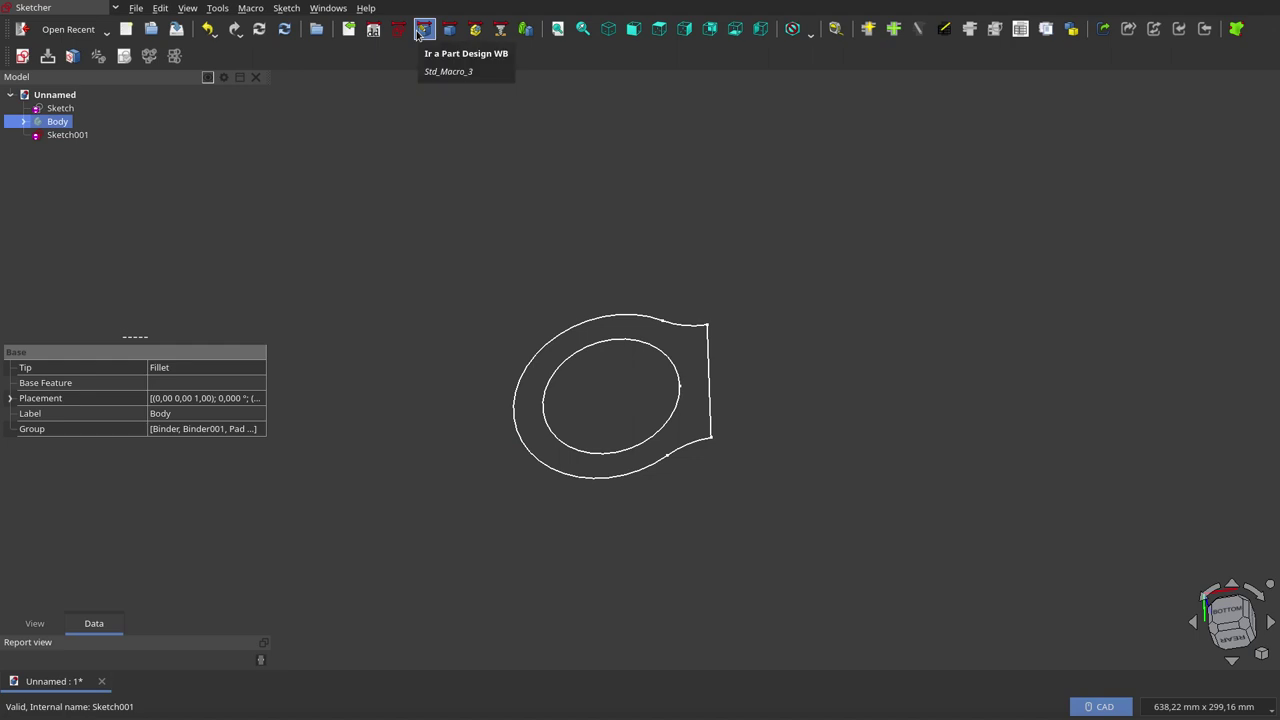
{"action": "left_click", "coordinate": [58, 94]}
{"action": "left_click", "coordinate": [58, 95]}
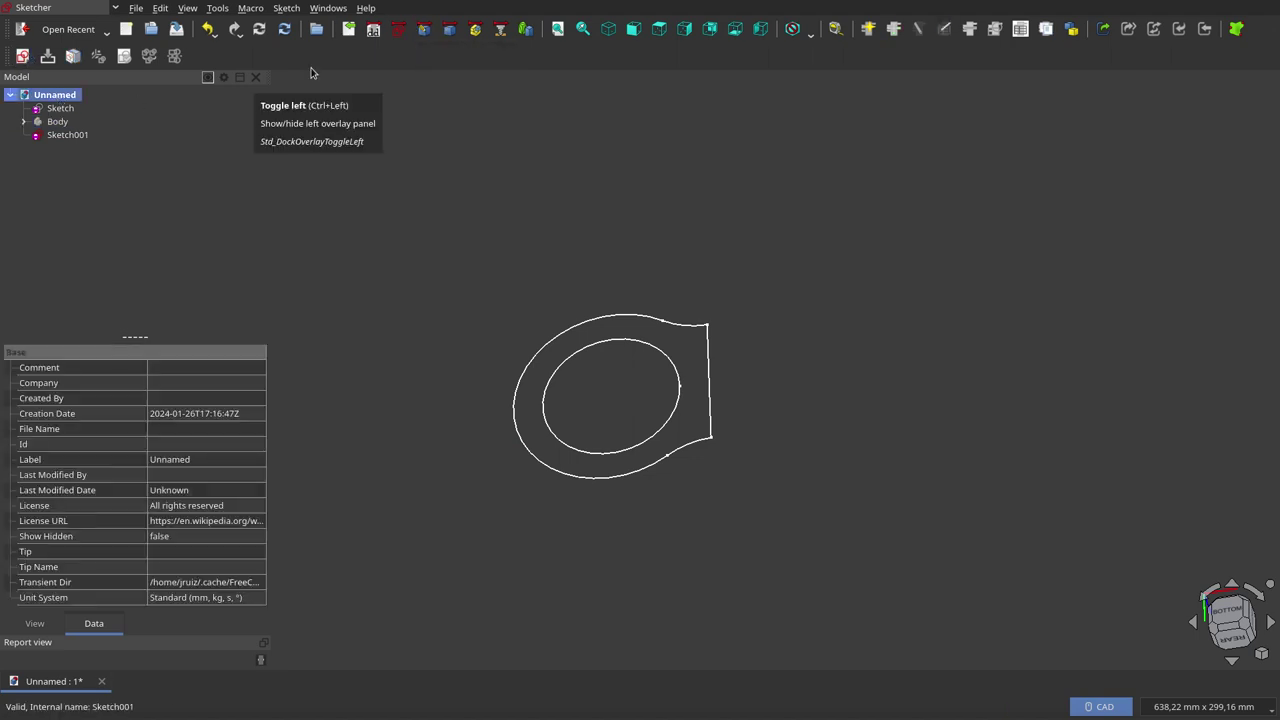
{"action": "left_click", "coordinate": [424, 28]}
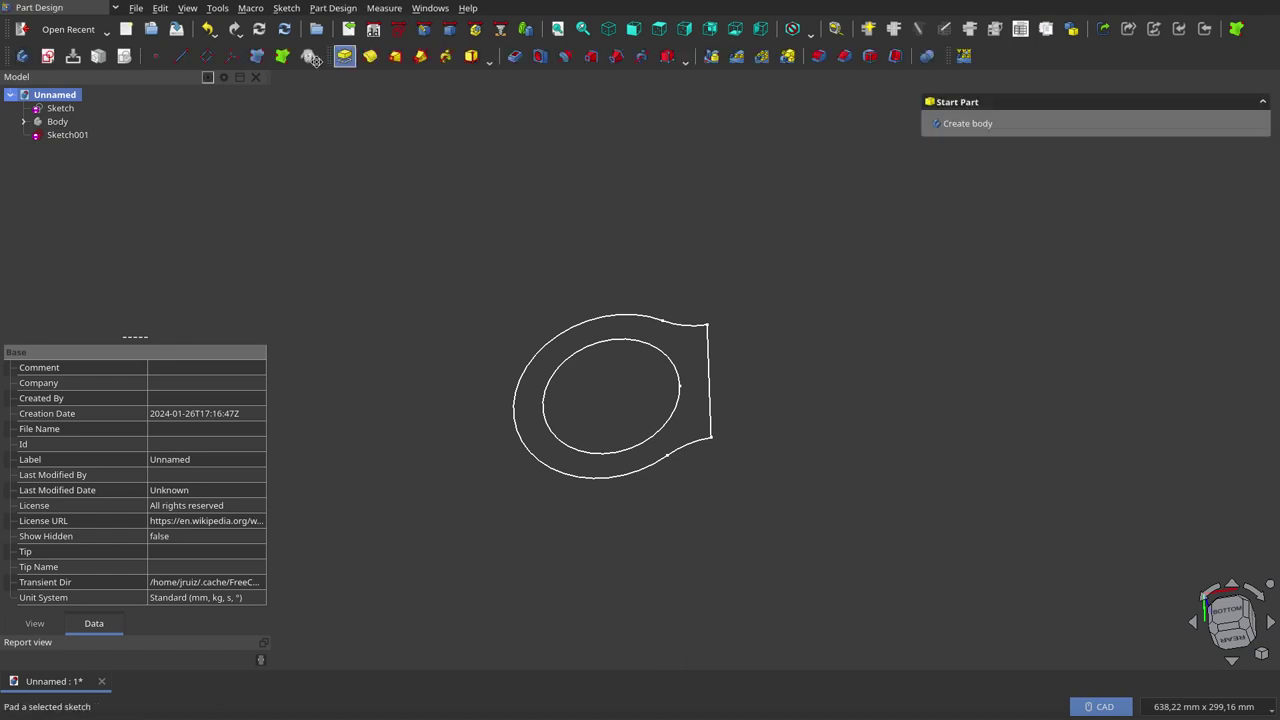
Step: Create a new body holding two shape binders of Sketch001 and make it active
{"action": "left_click", "coordinate": [22, 56]}
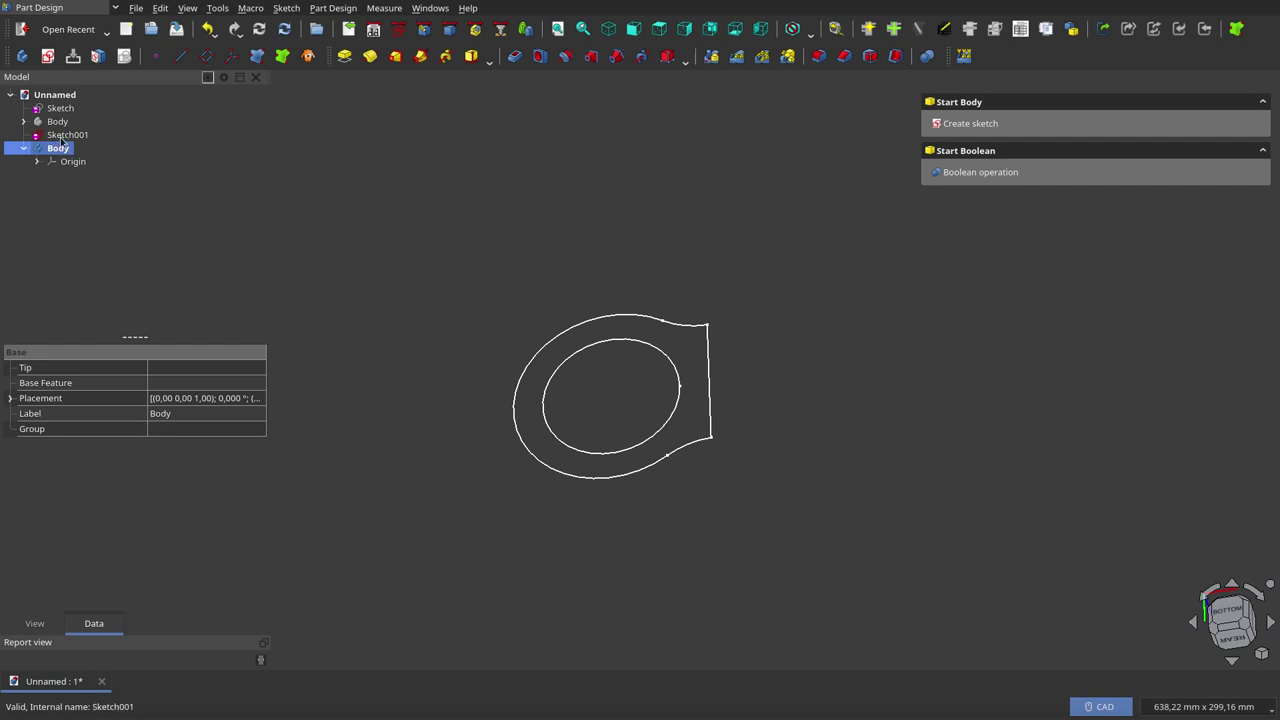
{"action": "left_click", "coordinate": [74, 137]}
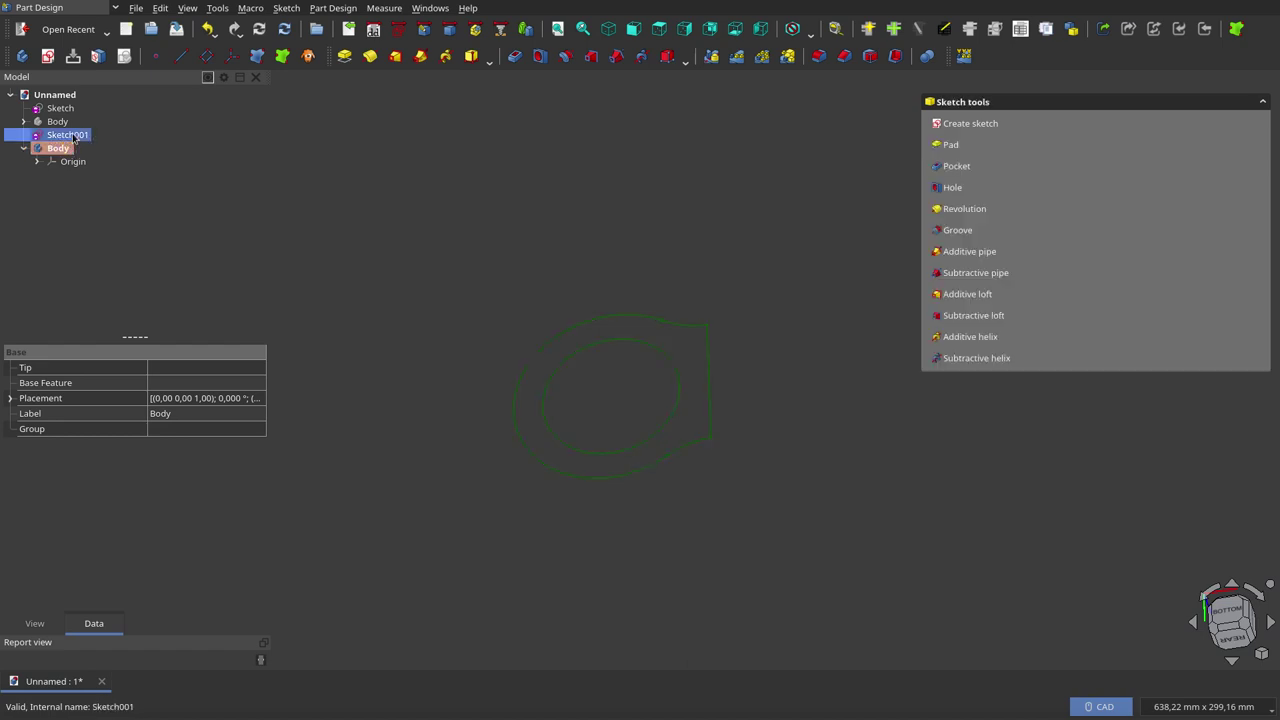
{"action": "left_click", "coordinate": [283, 57]}
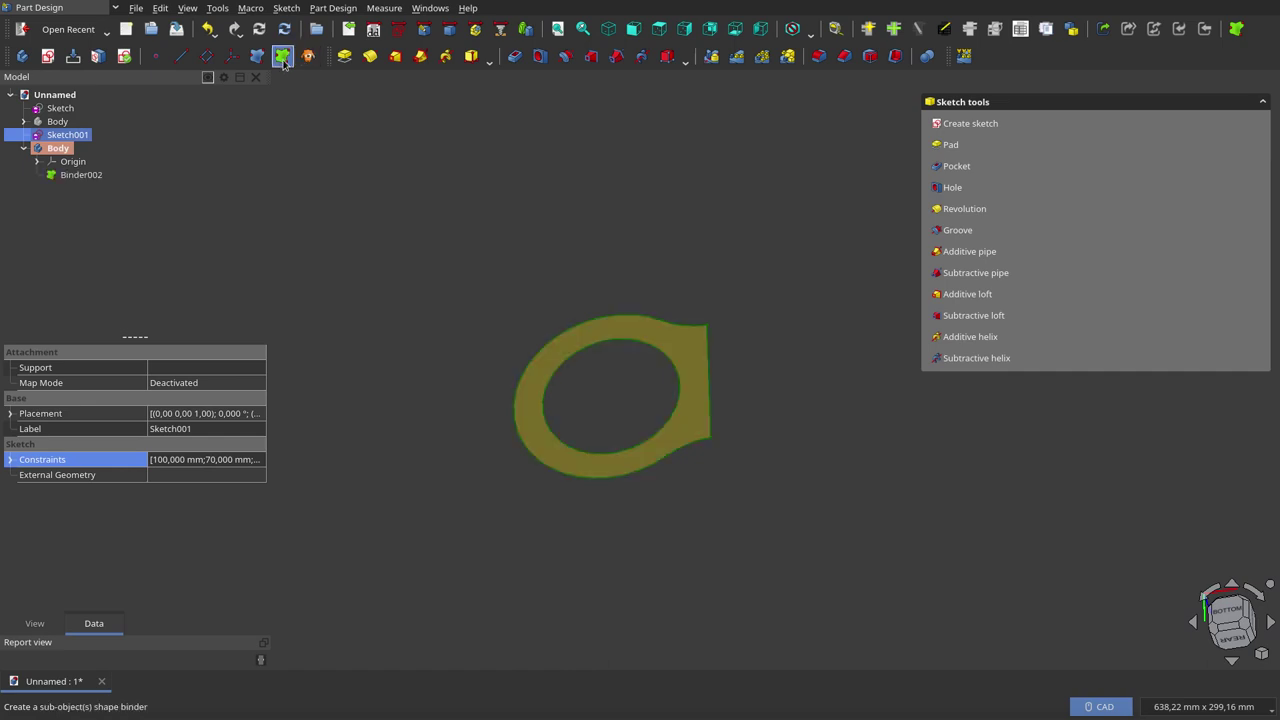
{"action": "left_click", "coordinate": [283, 57]}
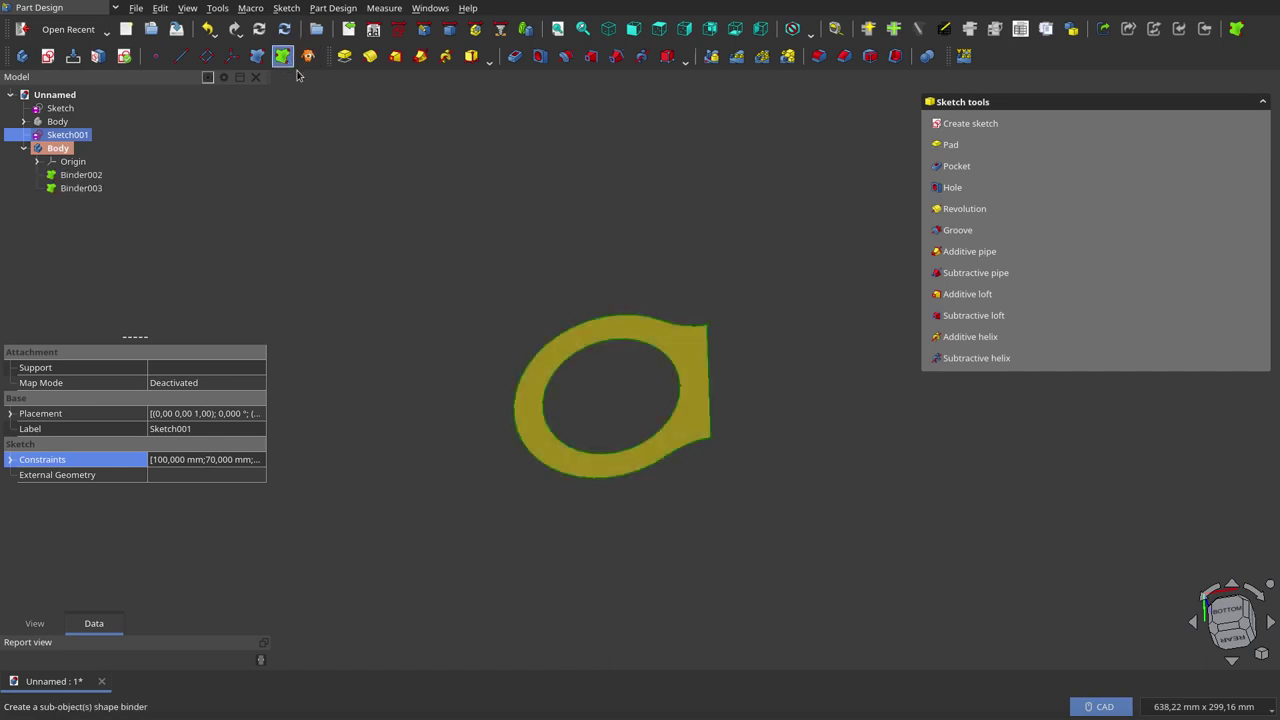
{"action": "double_click", "coordinate": [60, 148]}
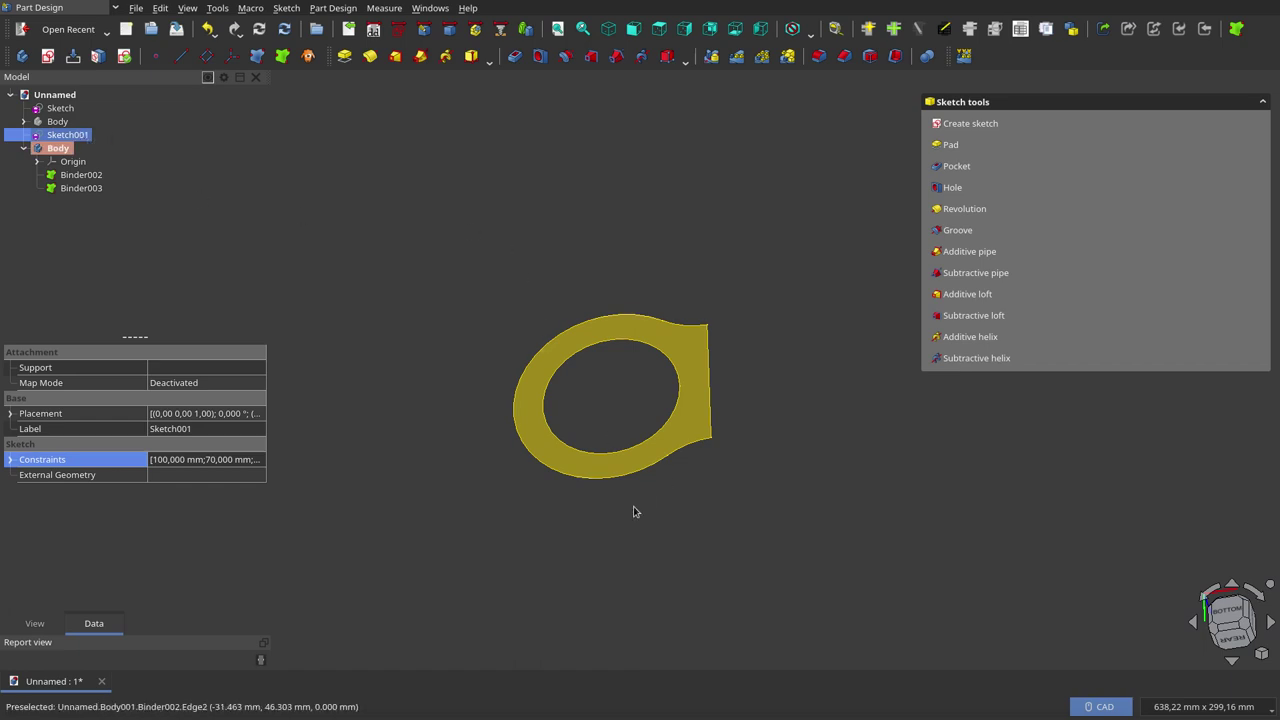
Step: Hide the first Body's figure-eight solid and select the Binder003 profile
{"action": "middle_click_drag", "start_coordinate": [763, 280], "coordinate": [847, 217]}
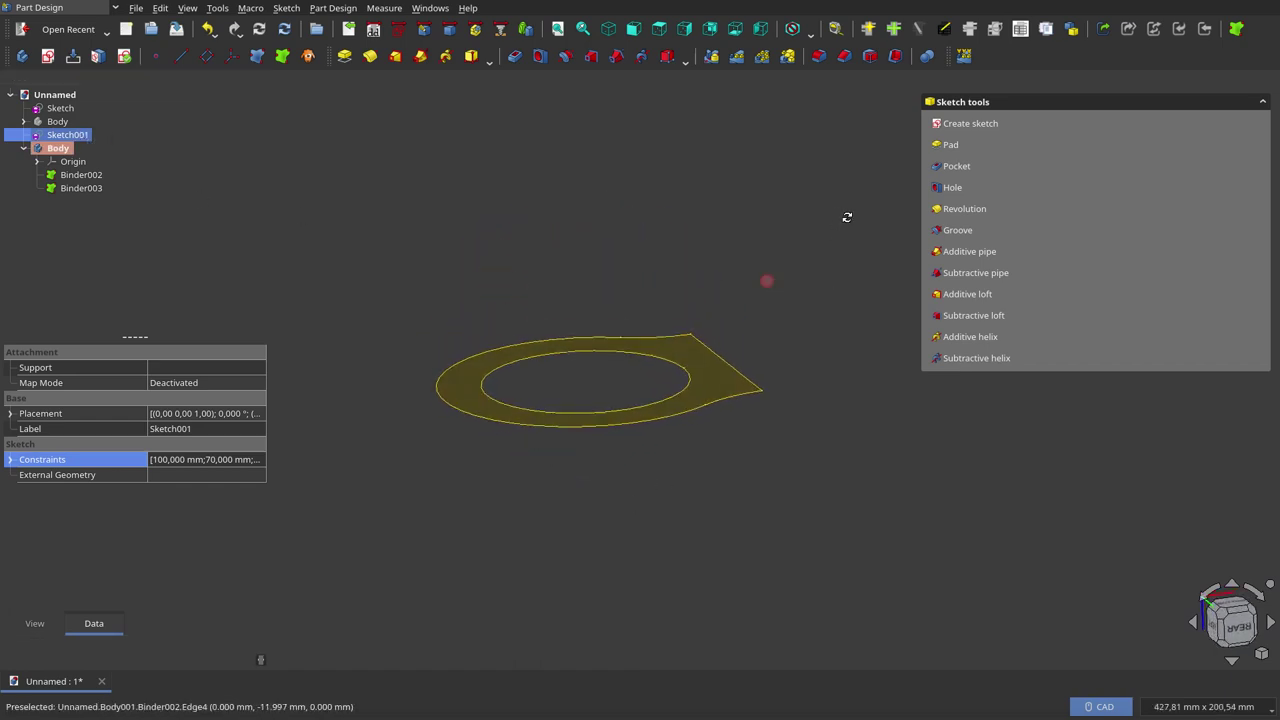
{"action": "left_click", "coordinate": [58, 121]}
{"action": "key", "text": "space"}
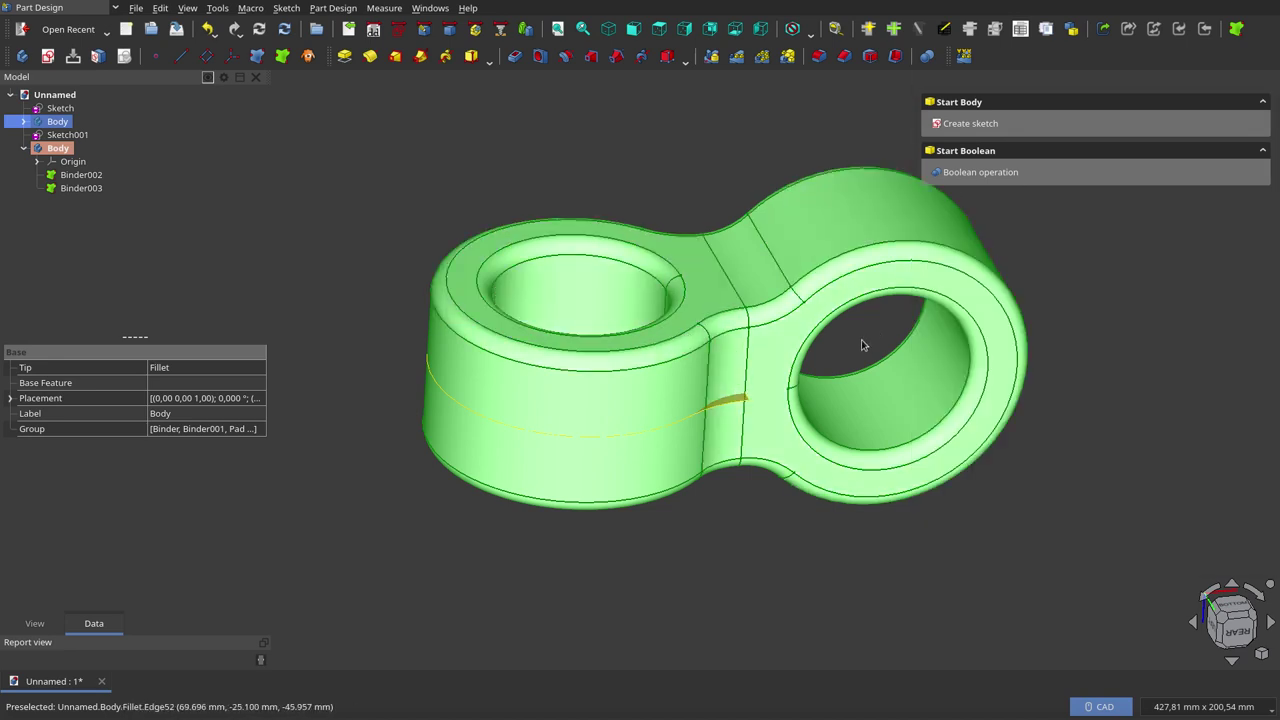
{"action": "key", "text": "space"}
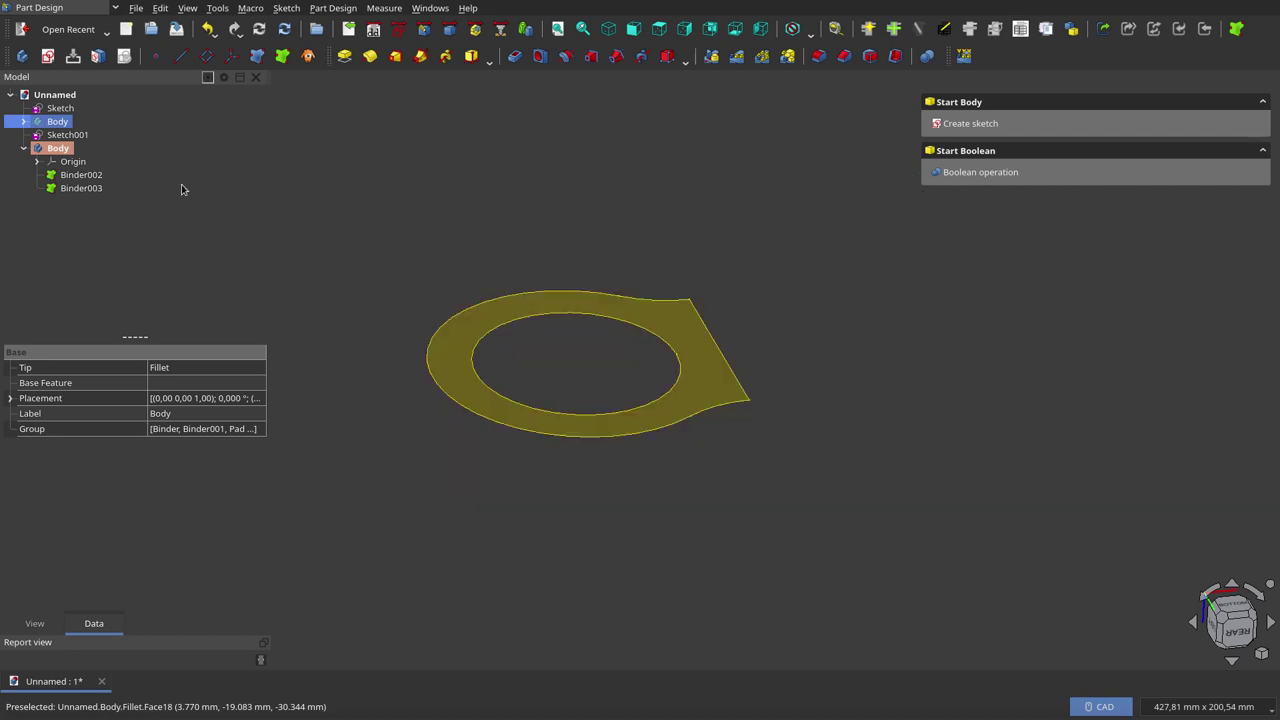
{"action": "left_click", "coordinate": [80, 190]}
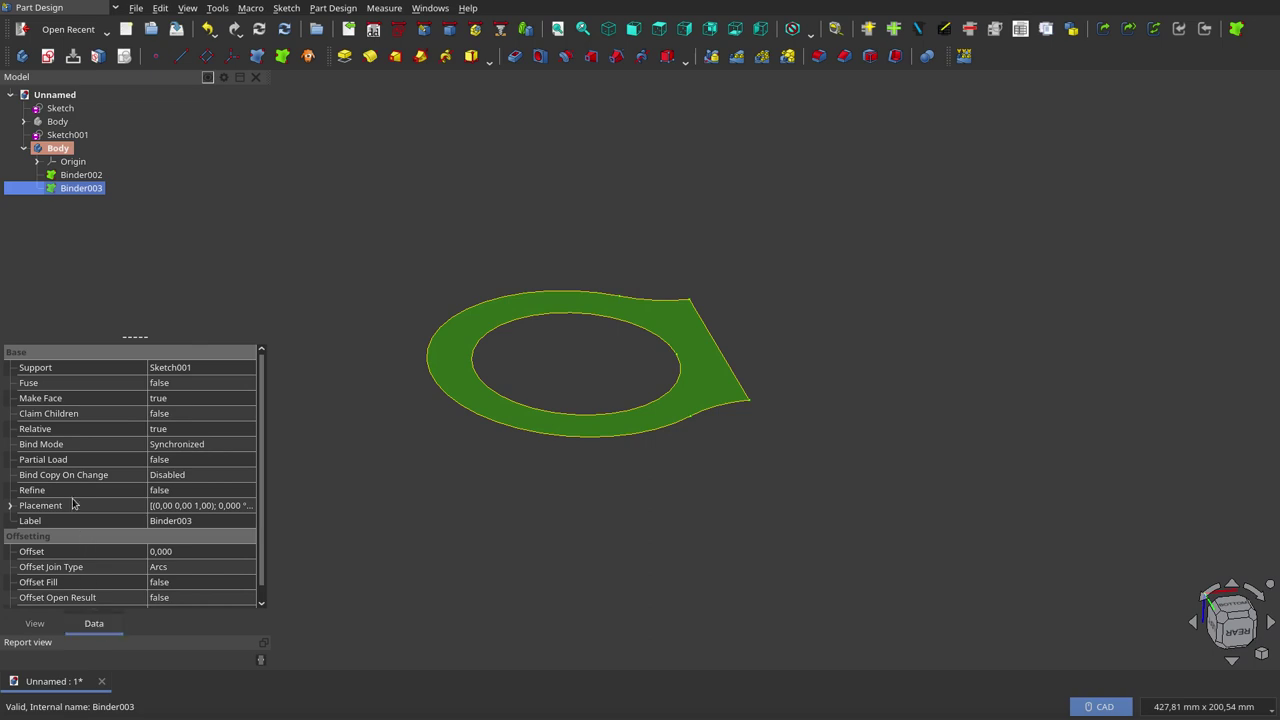
Step: Set Binder003's placement rotation axis y component to 1, giving a (0, 1, 1) axis
{"action": "key", "text": "Escape"}
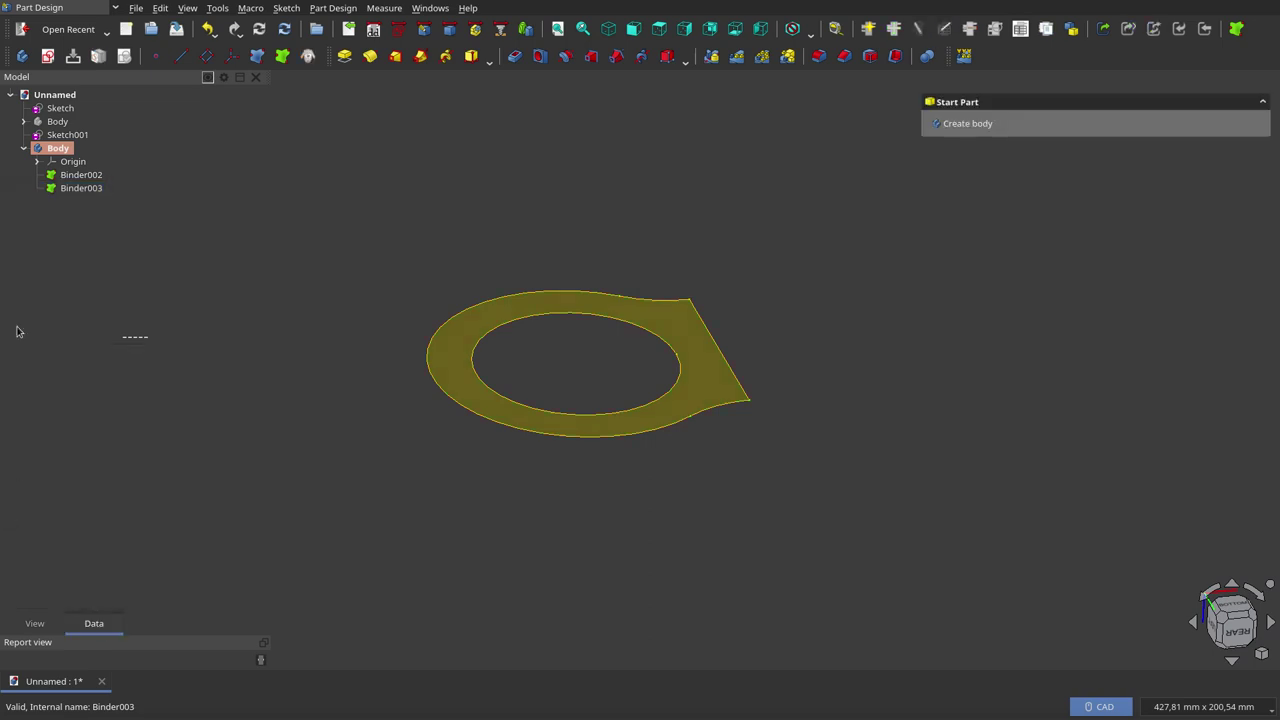
{"action": "left_click", "coordinate": [67, 190]}
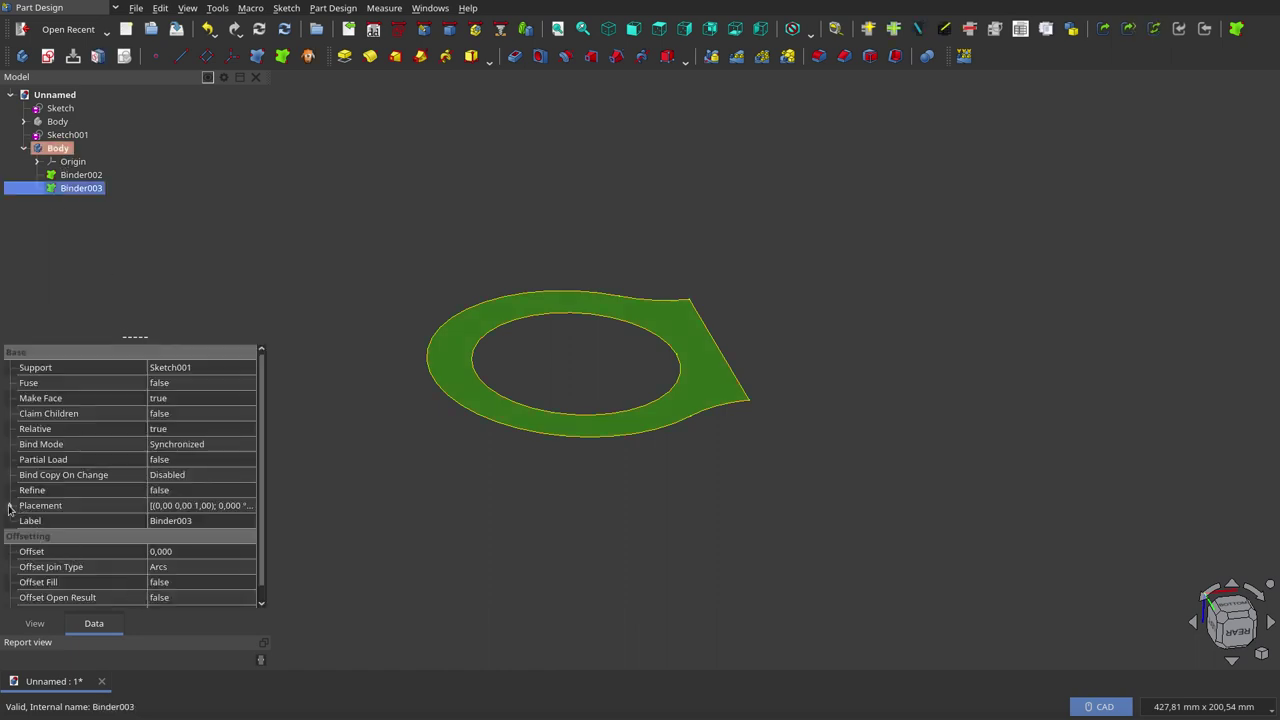
{"action": "left_click", "coordinate": [10, 506]}
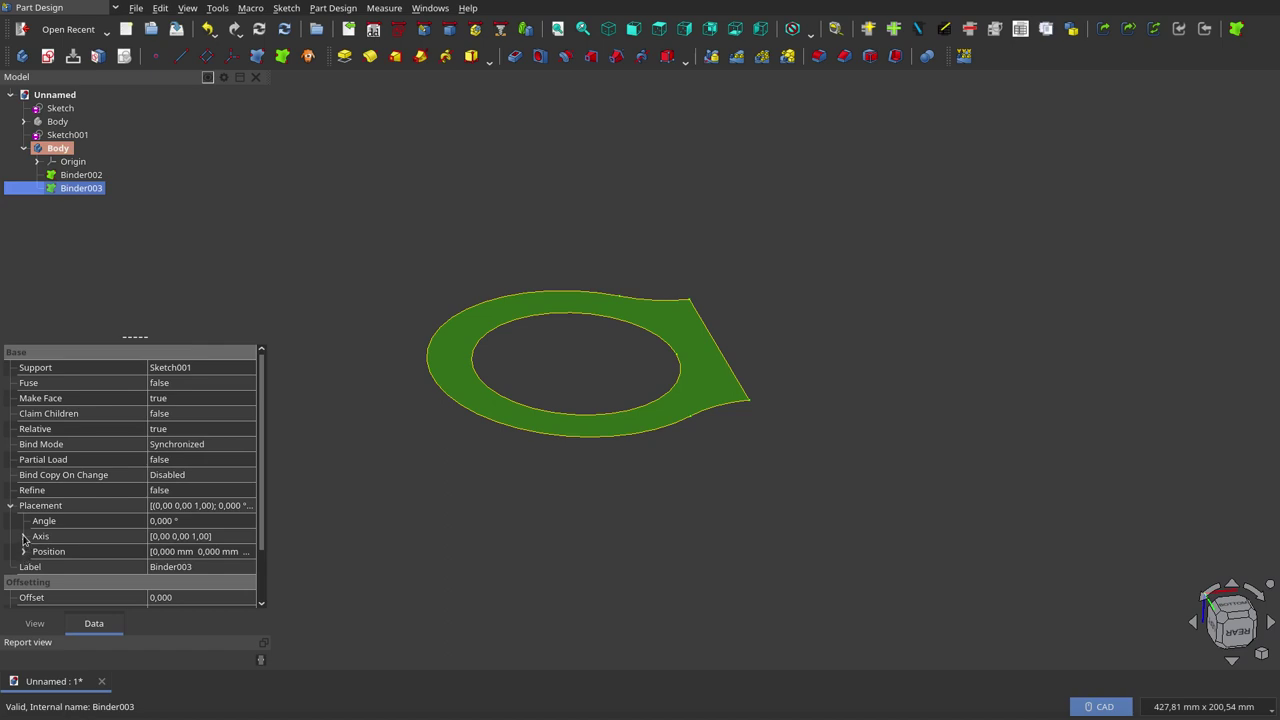
{"action": "left_click", "coordinate": [24, 537]}
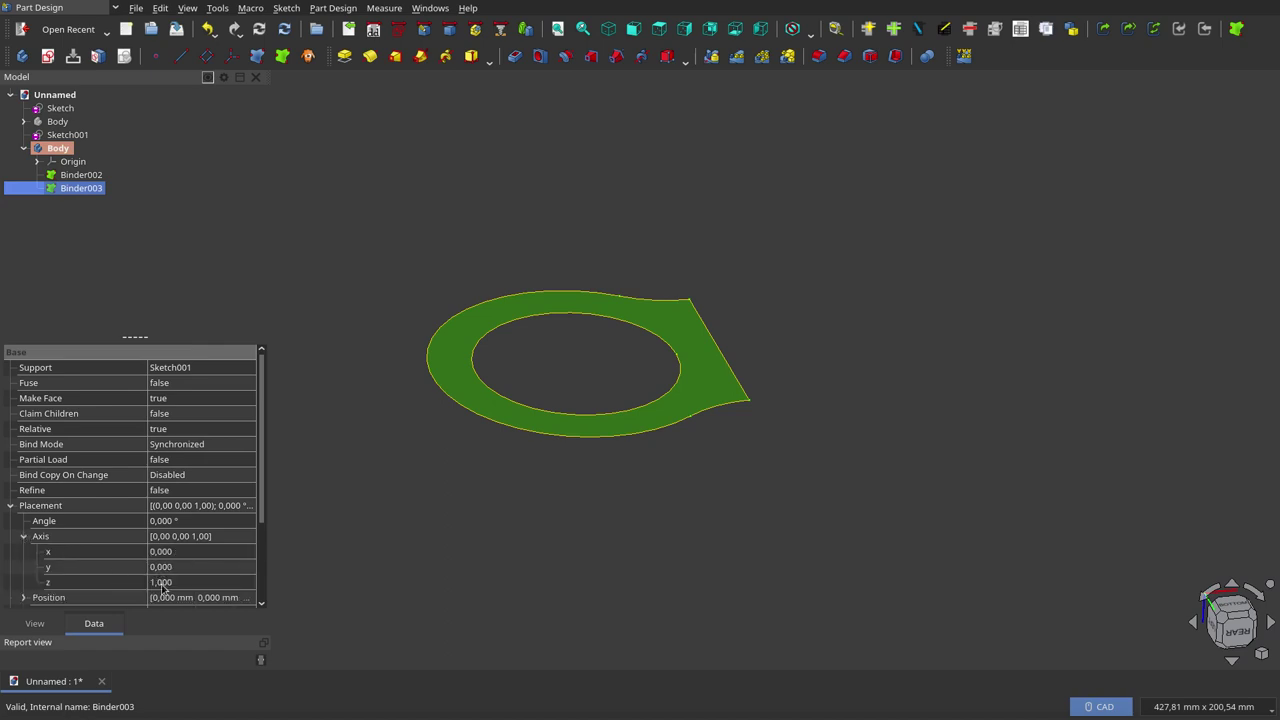
{"action": "left_click", "coordinate": [163, 569]}
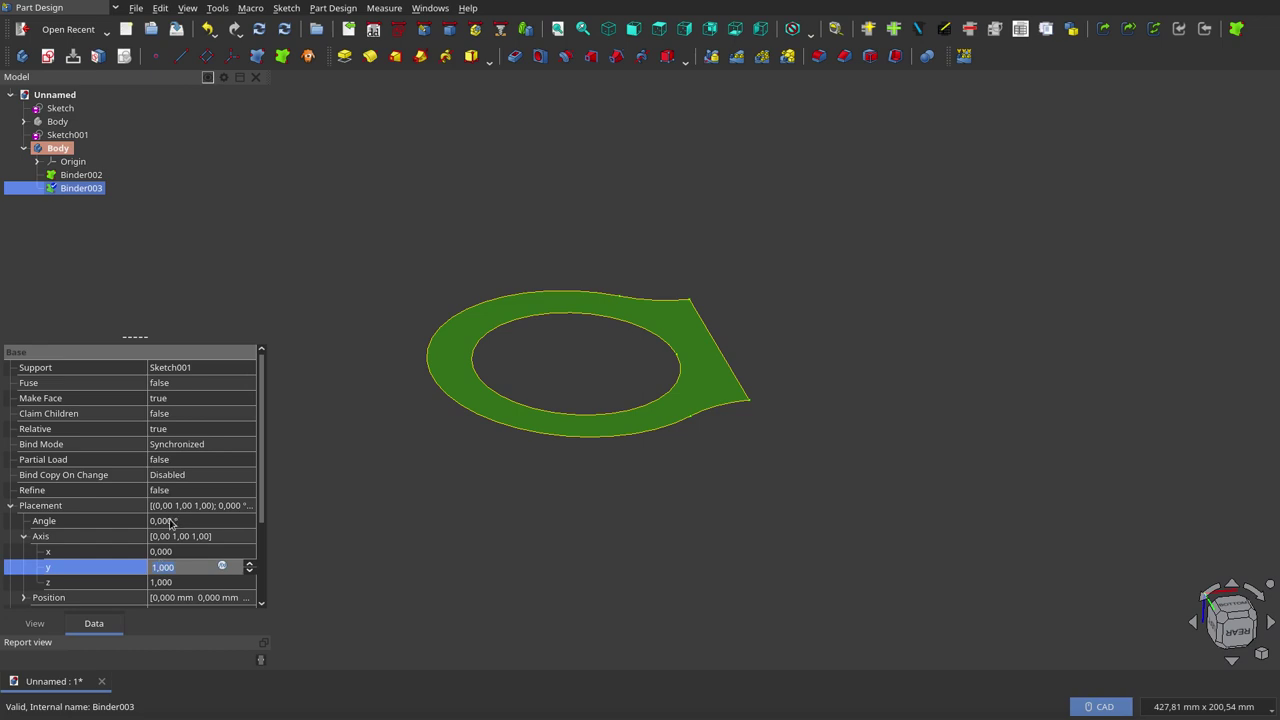
Step: Raise Binder003's rotation angle to about 180° so the ring copy lies opposite the first
{"action": "left_click", "coordinate": [162, 521]}
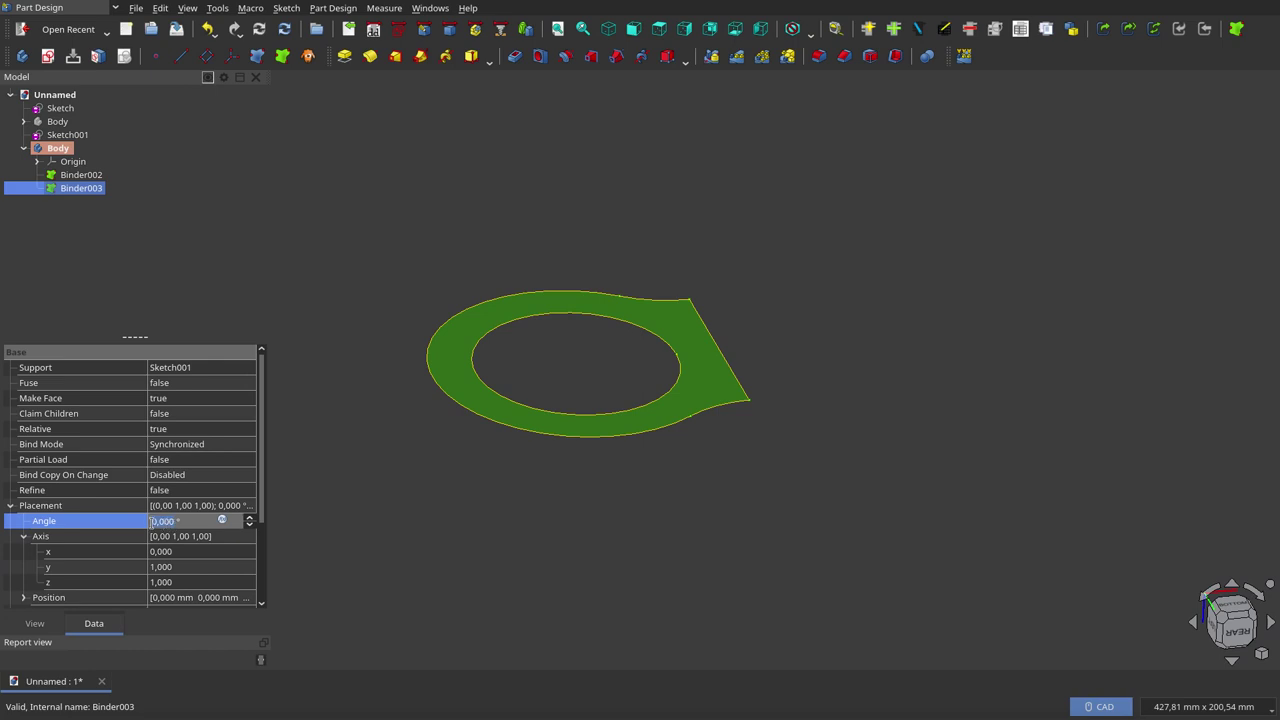
{"action": "scroll", "coordinate": [152, 521], "scroll_direction": "up", "scroll_amount": 7}
{"action": "scroll", "coordinate": [152, 521], "scroll_direction": "up", "scroll_amount": 7}
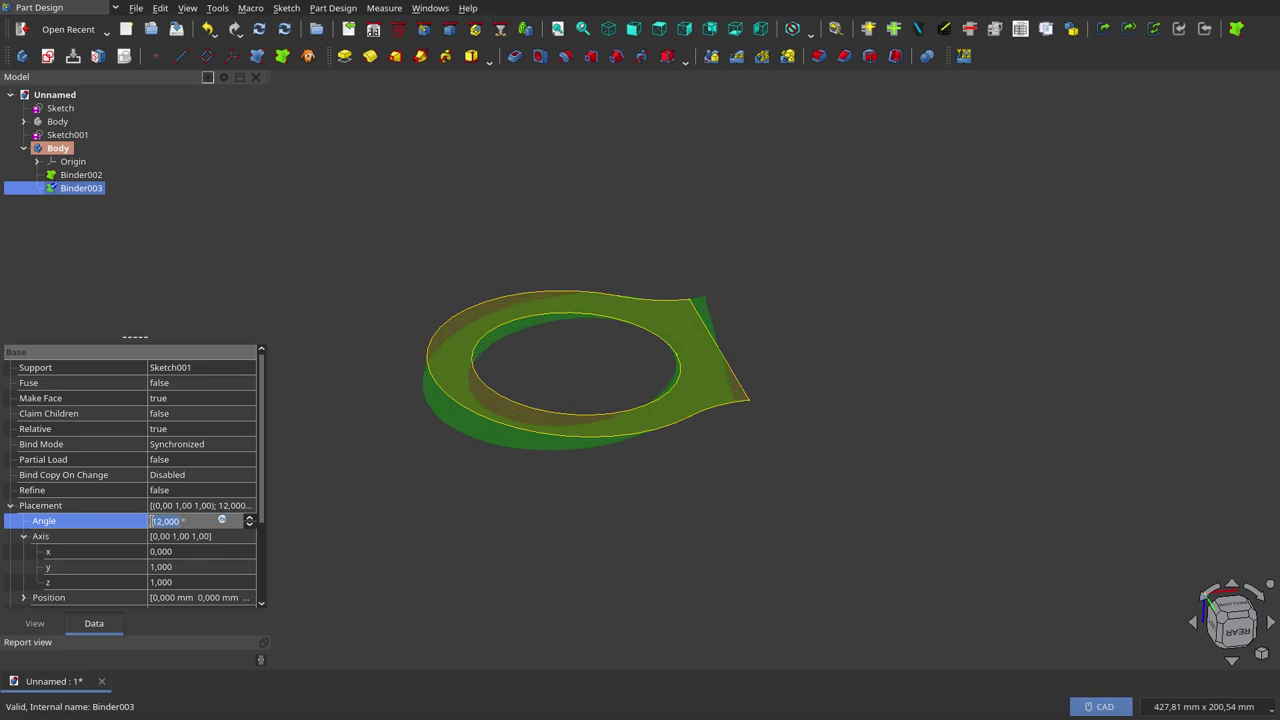
{"action": "scroll", "coordinate": [152, 521], "scroll_direction": "up", "scroll_amount": 7}
{"action": "scroll", "coordinate": [152, 521], "scroll_direction": "up", "scroll_amount": 7}
{"action": "scroll", "coordinate": [152, 521], "scroll_direction": "up", "scroll_amount": 8}
{"action": "scroll", "coordinate": [152, 521], "scroll_direction": "up", "scroll_amount": 8}
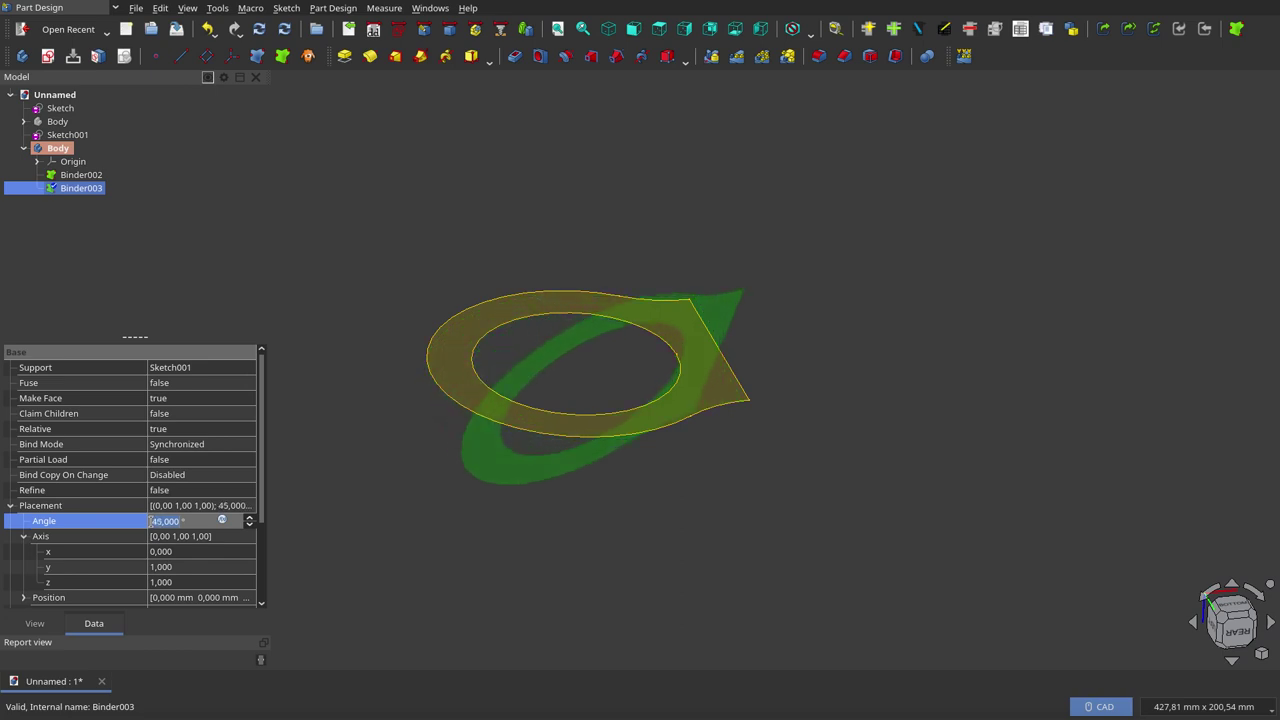
{"action": "scroll", "coordinate": [152, 521], "scroll_direction": "up", "scroll_amount": 8}
{"action": "scroll", "coordinate": [152, 521], "scroll_direction": "up", "scroll_amount": 8}
{"action": "scroll", "coordinate": [152, 521], "scroll_direction": "up", "scroll_amount": 8}
{"action": "scroll", "coordinate": [152, 521], "scroll_direction": "up", "scroll_amount": 8}
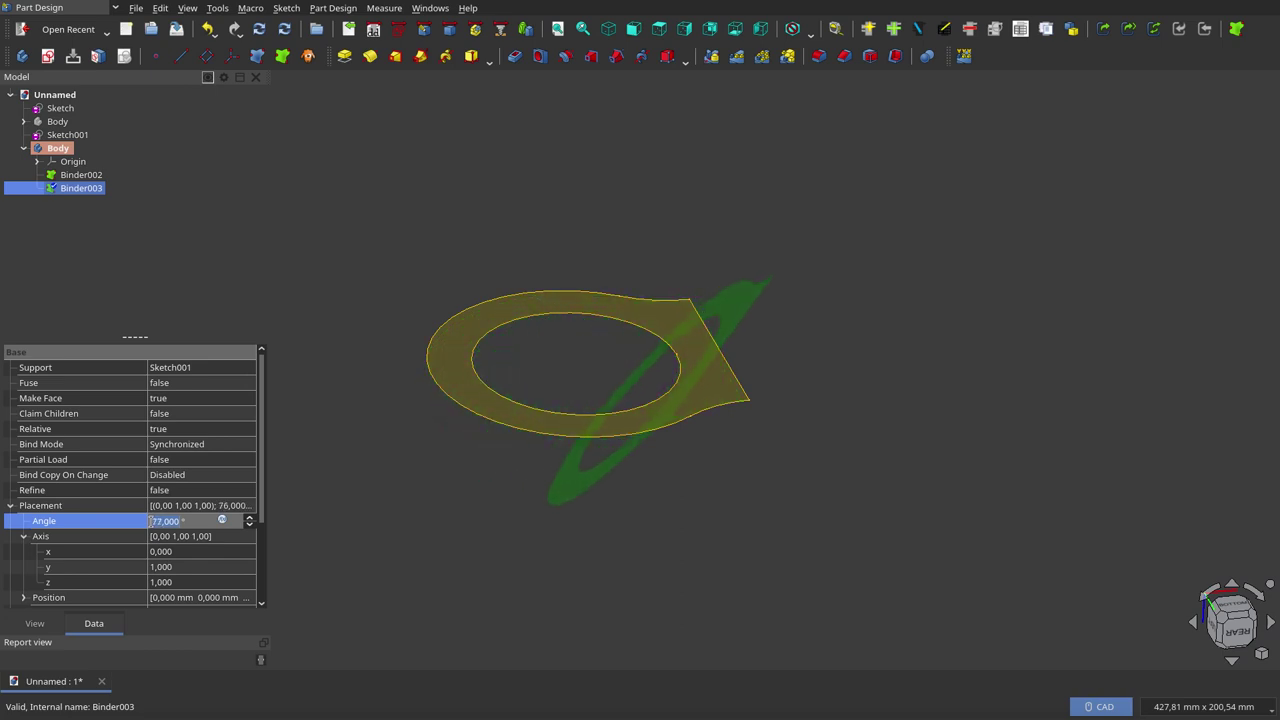
{"action": "scroll", "coordinate": [152, 521], "scroll_direction": "up", "scroll_amount": 8}
{"action": "scroll", "coordinate": [152, 521], "scroll_direction": "up", "scroll_amount": 8}
{"action": "scroll", "coordinate": [152, 521], "scroll_direction": "up", "scroll_amount": 5}
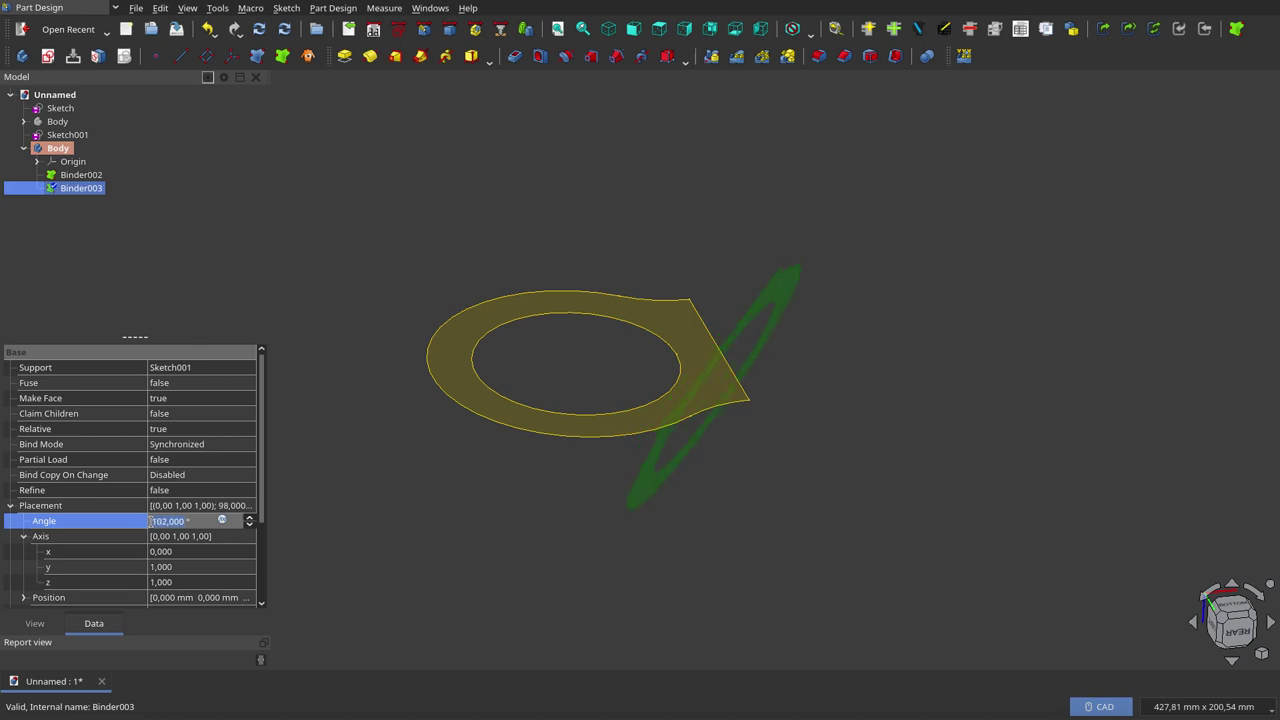
{"action": "scroll", "coordinate": [152, 521], "scroll_direction": "down", "scroll_amount": 4}
{"action": "middle_click_drag", "start_coordinate": [824, 462], "coordinate": [676, 456]}
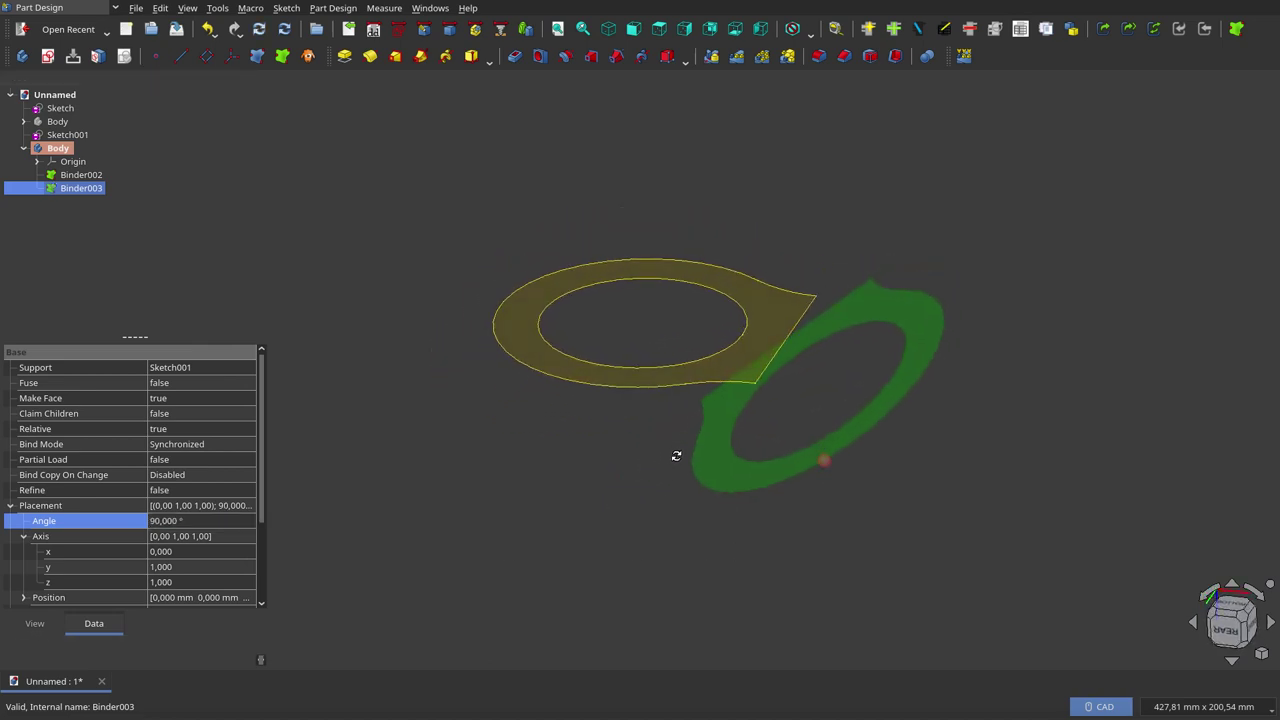
{"action": "left_click", "coordinate": [158, 521]}
{"action": "scroll", "coordinate": [158, 521], "scroll_direction": "up", "scroll_amount": 5}
{"action": "scroll", "coordinate": [158, 521], "scroll_direction": "up", "scroll_amount": 6}
{"action": "scroll", "coordinate": [158, 521], "scroll_direction": "up", "scroll_amount": 7}
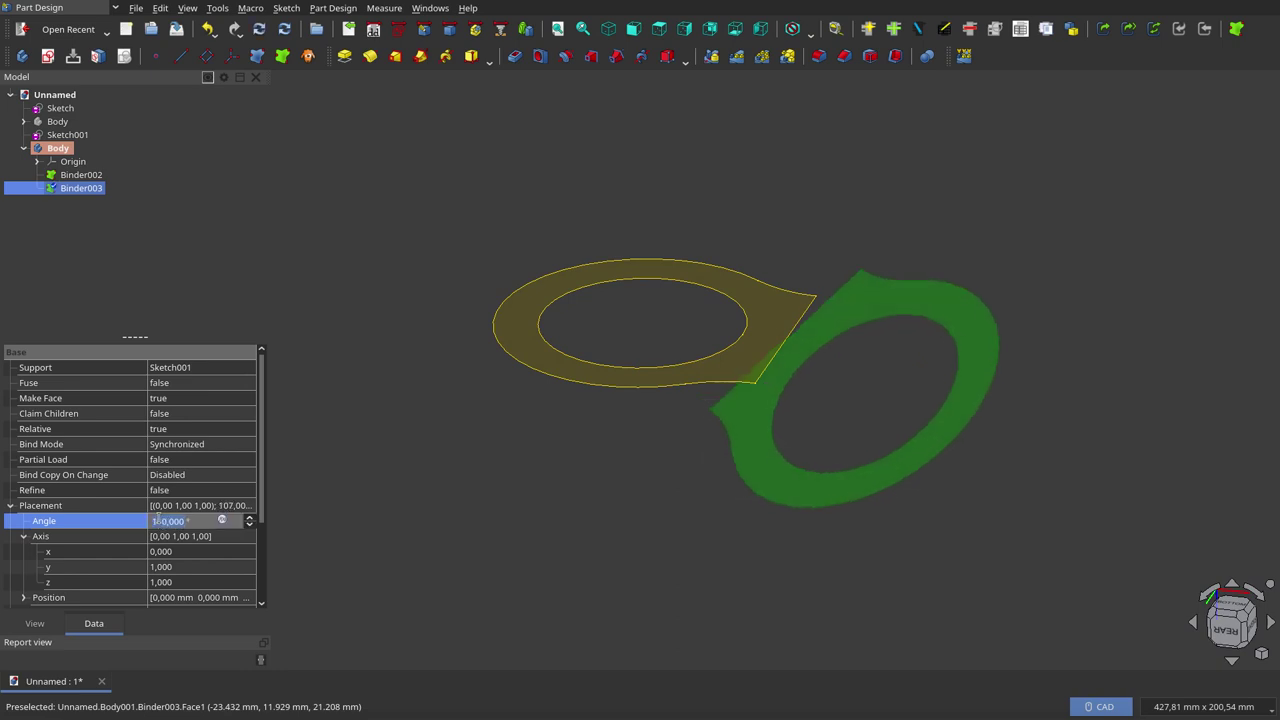
{"action": "scroll", "coordinate": [158, 521], "scroll_direction": "up", "scroll_amount": 8}
{"action": "scroll", "coordinate": [158, 521], "scroll_direction": "up", "scroll_amount": 7}
{"action": "scroll", "coordinate": [158, 521], "scroll_direction": "up", "scroll_amount": 8}
{"action": "scroll", "coordinate": [158, 521], "scroll_direction": "up", "scroll_amount": 6}
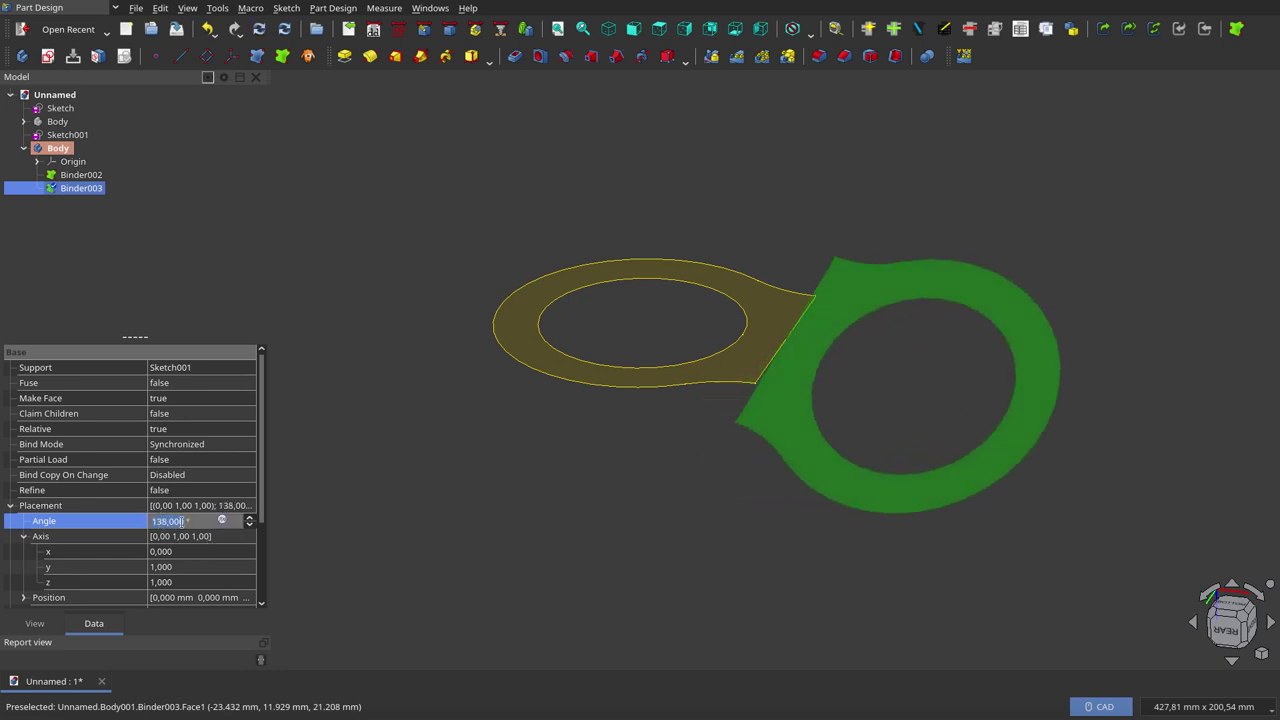
{"action": "scroll", "coordinate": [180, 521], "scroll_direction": "up", "scroll_amount": 5}
{"action": "scroll", "coordinate": [176, 521], "scroll_direction": "up", "scroll_amount": 5}
{"action": "scroll", "coordinate": [174, 521], "scroll_direction": "up", "scroll_amount": 6}
{"action": "scroll", "coordinate": [172, 521], "scroll_direction": "up", "scroll_amount": 5}
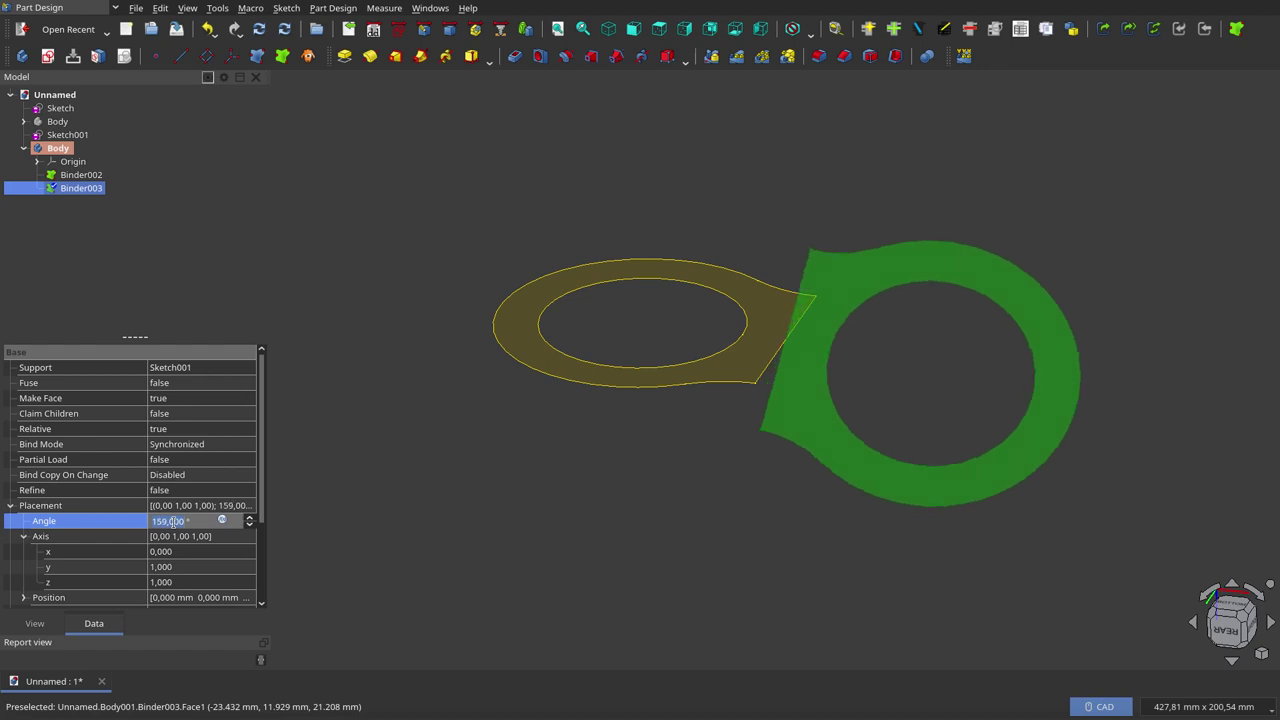
{"action": "scroll", "coordinate": [172, 521], "scroll_direction": "up", "scroll_amount": 5}
{"action": "scroll", "coordinate": [172, 521], "scroll_direction": "up", "scroll_amount": 6}
{"action": "scroll", "coordinate": [172, 521], "scroll_direction": "up", "scroll_amount": 6}
{"action": "scroll", "coordinate": [172, 521], "scroll_direction": "up", "scroll_amount": 5}
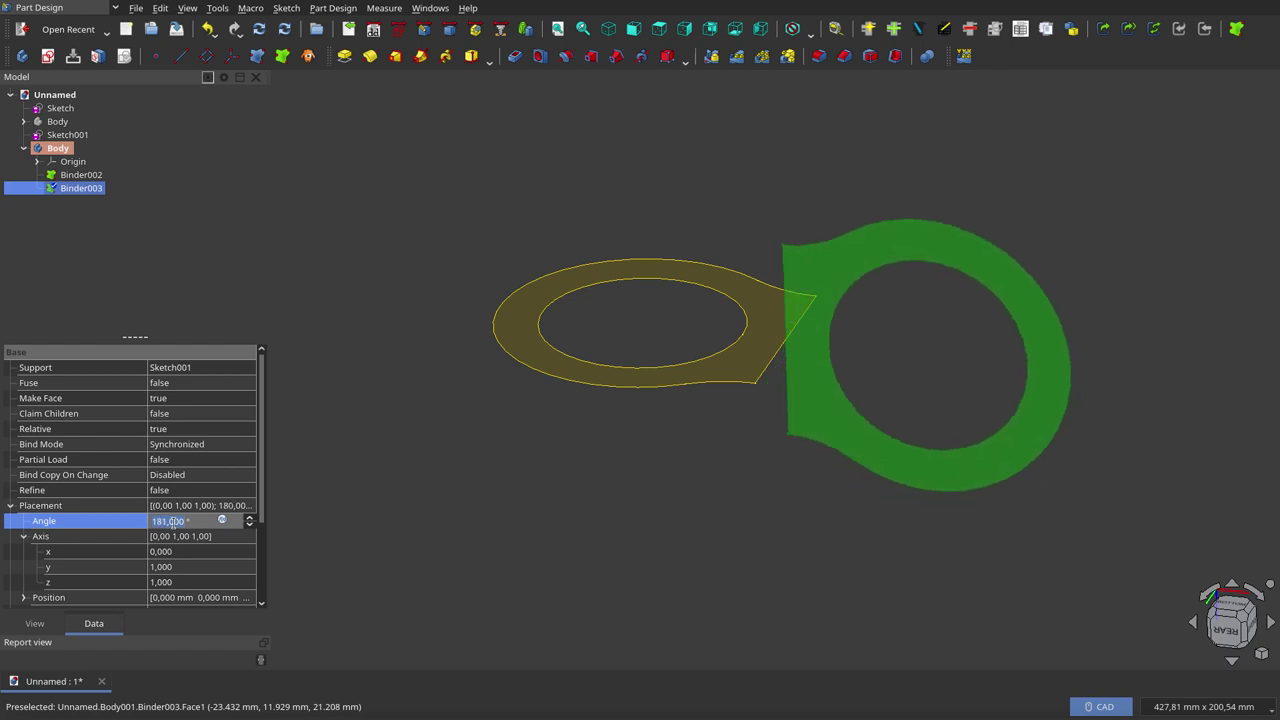
Step: Orbit to a top-down view of both ring profiles and select Binder002
{"action": "left_click", "coordinate": [646, 430]}
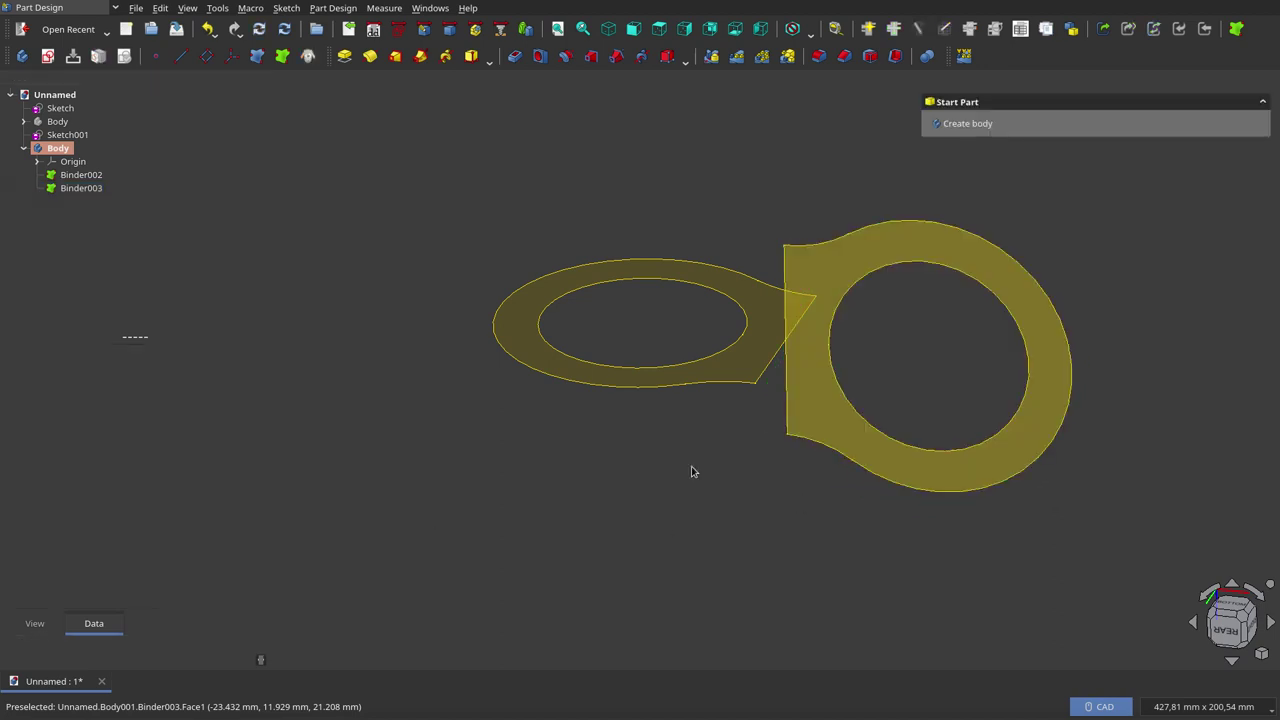
{"action": "mouse_move", "coordinate": [691, 471]}
{"action": "middle_mouse_down"}
{"action": "mouse_move", "coordinate": [656, 479]}
{"action": "mouse_move", "coordinate": [717, 563]}
{"action": "mouse_move", "coordinate": [729, 466]}
{"action": "mouse_move", "coordinate": [758, 404]}
{"action": "mouse_move", "coordinate": [431, 389]}
{"action": "mouse_move", "coordinate": [349, 414]}
{"action": "mouse_move", "coordinate": [512, 458]}
{"action": "mouse_move", "coordinate": [743, 454]}
{"action": "mouse_move", "coordinate": [766, 440]}
{"action": "mouse_move", "coordinate": [714, 398]}
{"action": "mouse_move", "coordinate": [771, 457]}
{"action": "middle_mouse_up"}
{"action": "scroll", "coordinate": [920, 400], "scroll_direction": "up", "scroll_amount": 2}
{"action": "scroll", "coordinate": [649, 394], "scroll_direction": "down", "scroll_amount": 2}
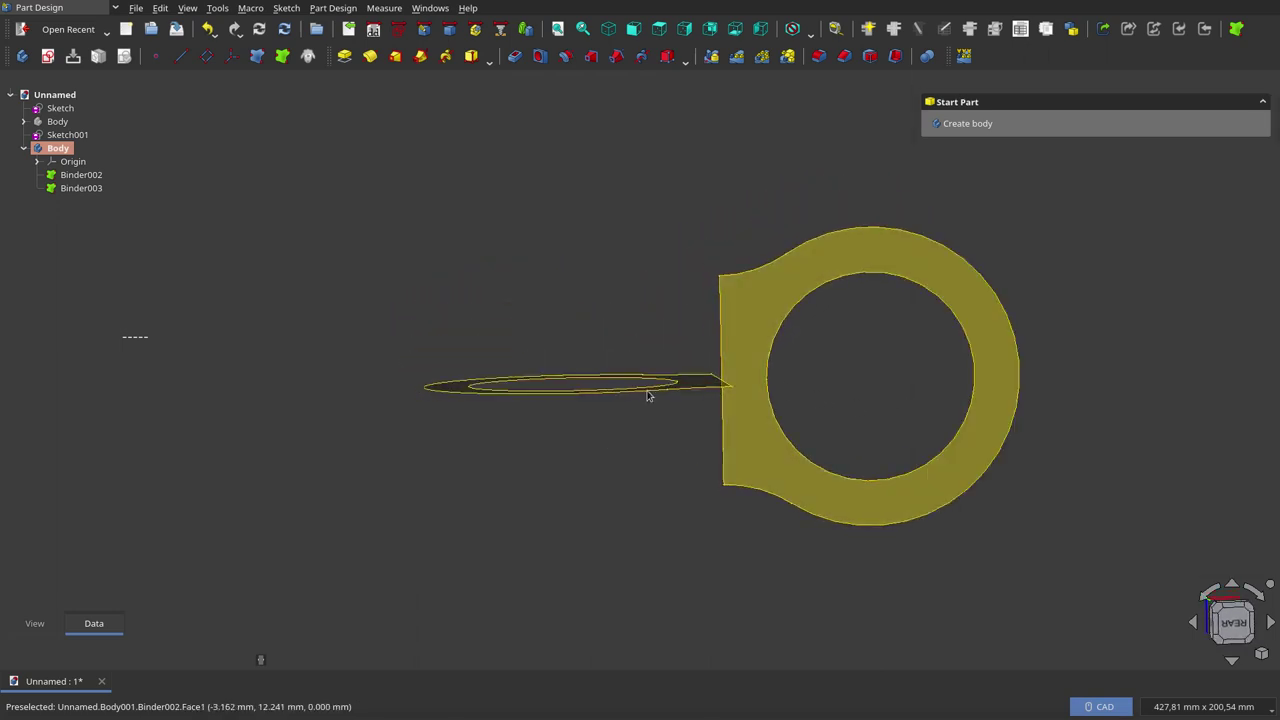
{"action": "scroll", "coordinate": [389, 410], "scroll_direction": "down", "scroll_amount": 2}
{"action": "scroll", "coordinate": [712, 372], "scroll_direction": "up", "scroll_amount": 2}
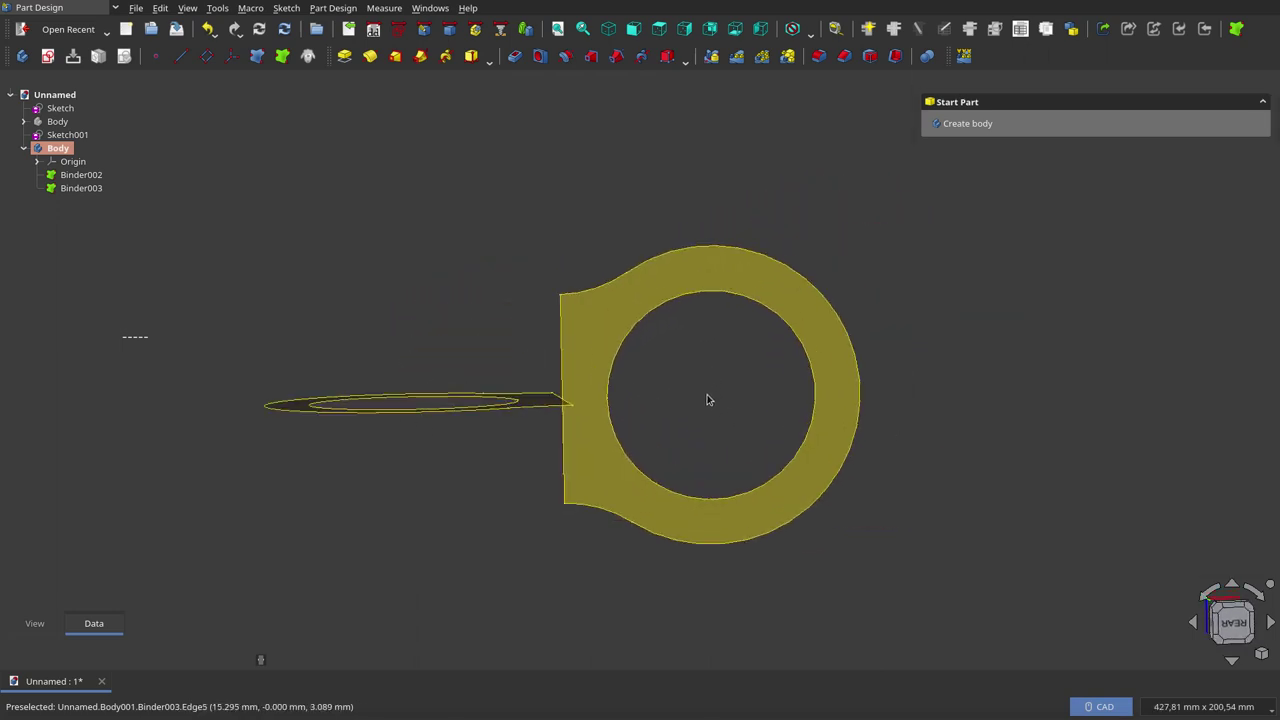
{"action": "mouse_move", "coordinate": [707, 400]}
{"action": "middle_mouse_down"}
{"action": "mouse_move", "coordinate": [691, 429]}
{"action": "mouse_move", "coordinate": [566, 374]}
{"action": "middle_mouse_up"}
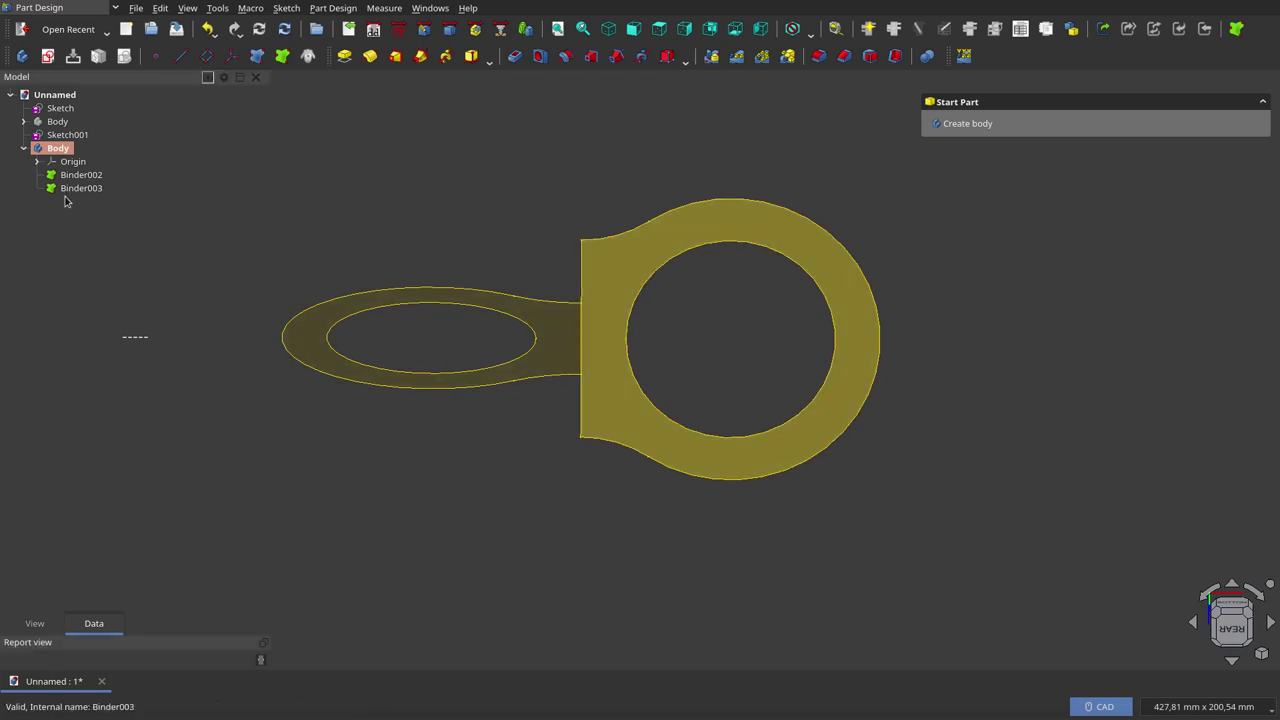
{"action": "left_click", "coordinate": [93, 176]}
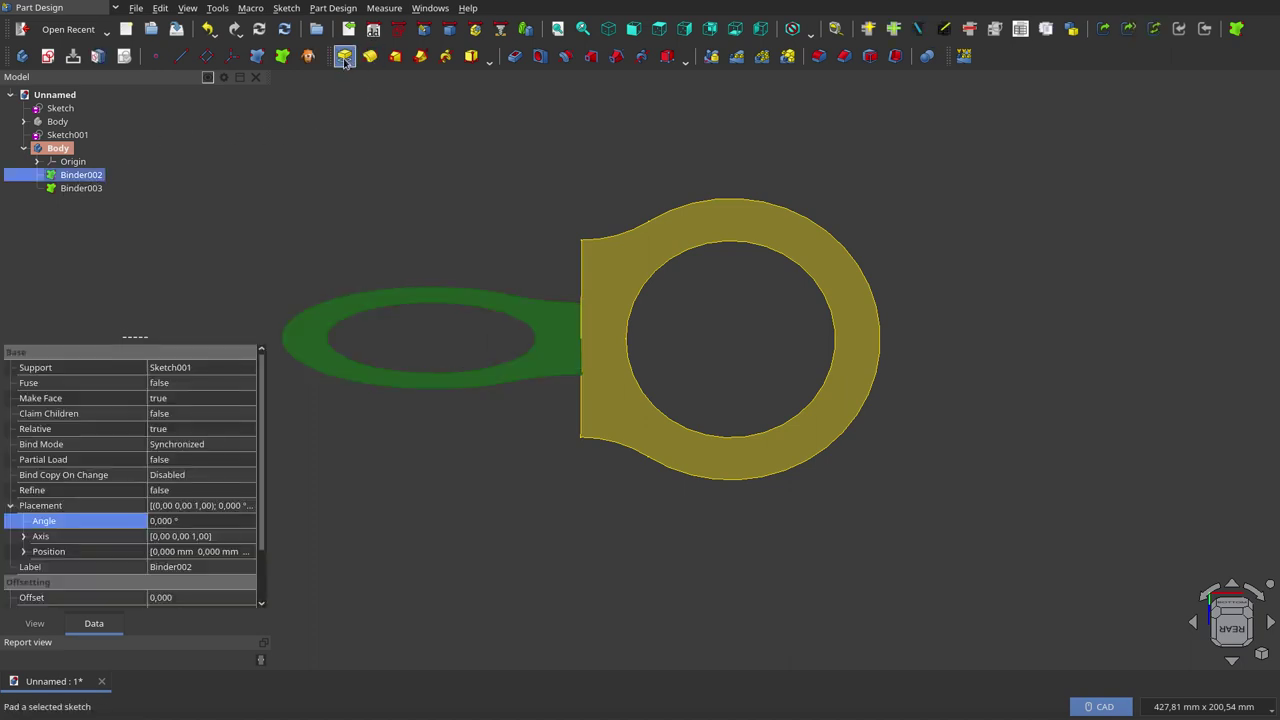
Step: Pad Binder002 symmetrically to 70 mm, length bound to Sketch001.Constraints.diametroInterno
{"action": "left_click", "coordinate": [344, 56]}
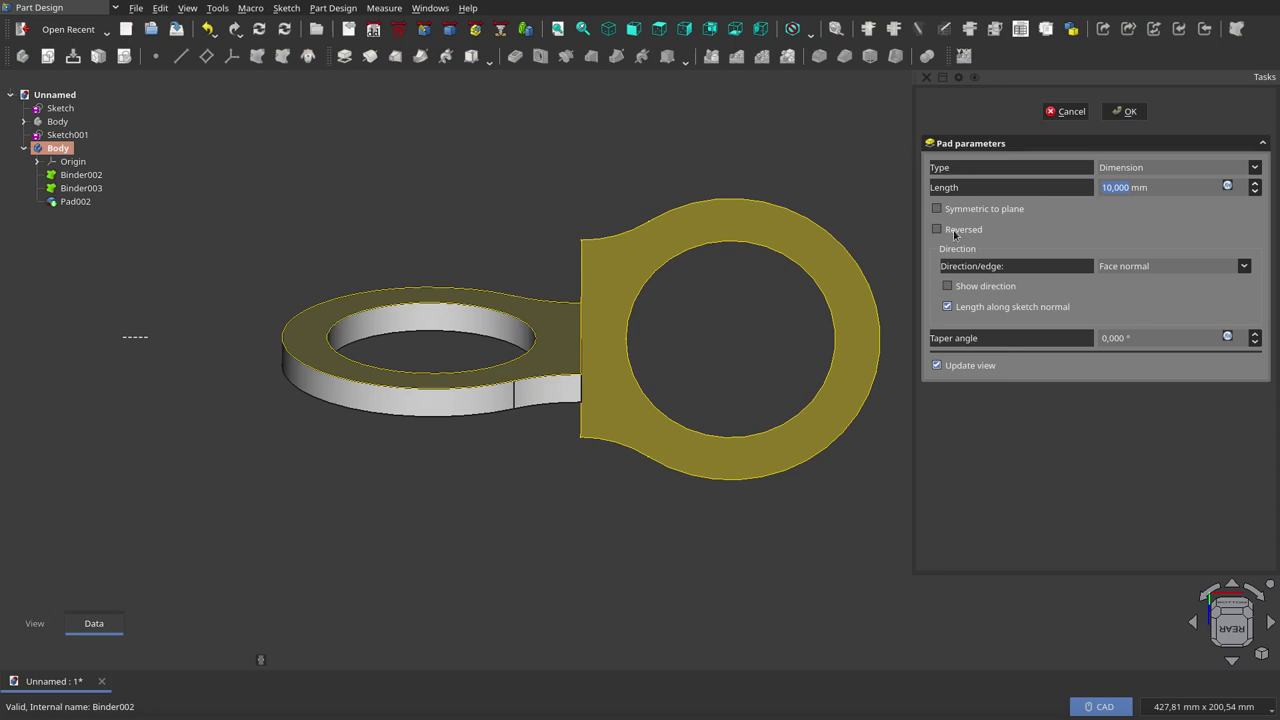
{"action": "left_click", "coordinate": [937, 210]}
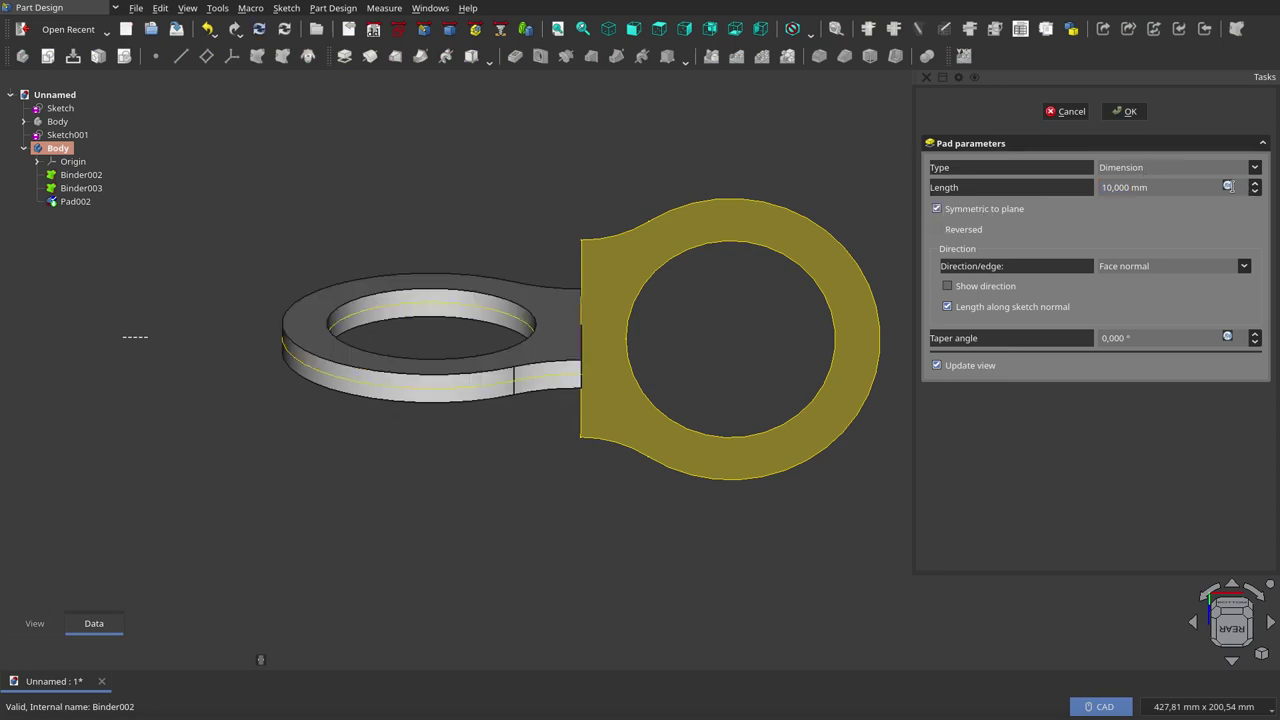
{"action": "left_click", "coordinate": [1229, 186]}
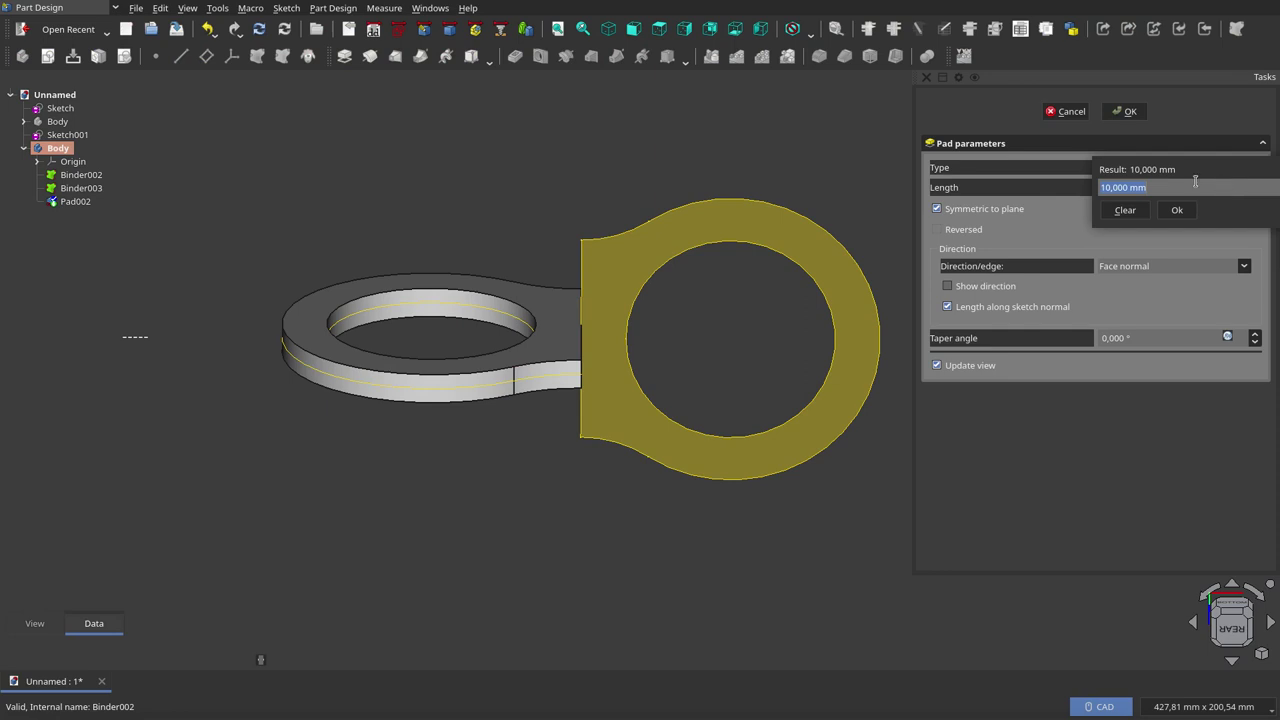
{"action": "type", "text": "s"}
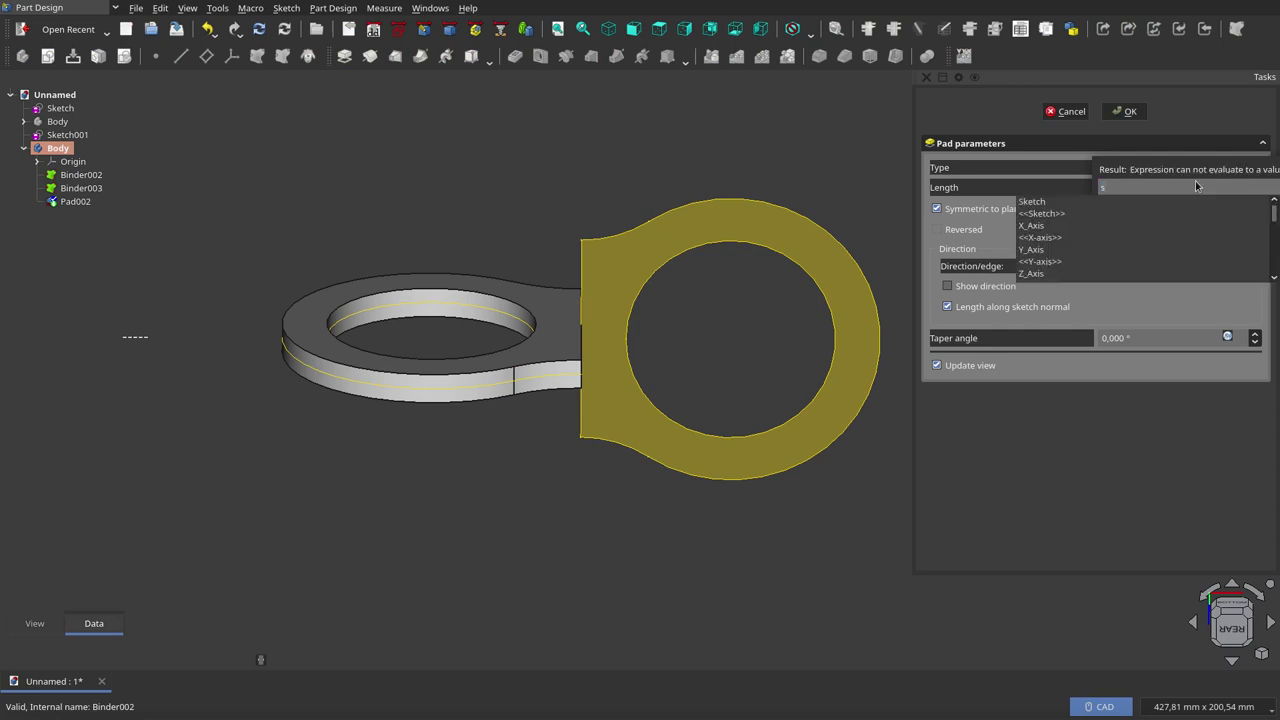
{"action": "type", "text": "k"}
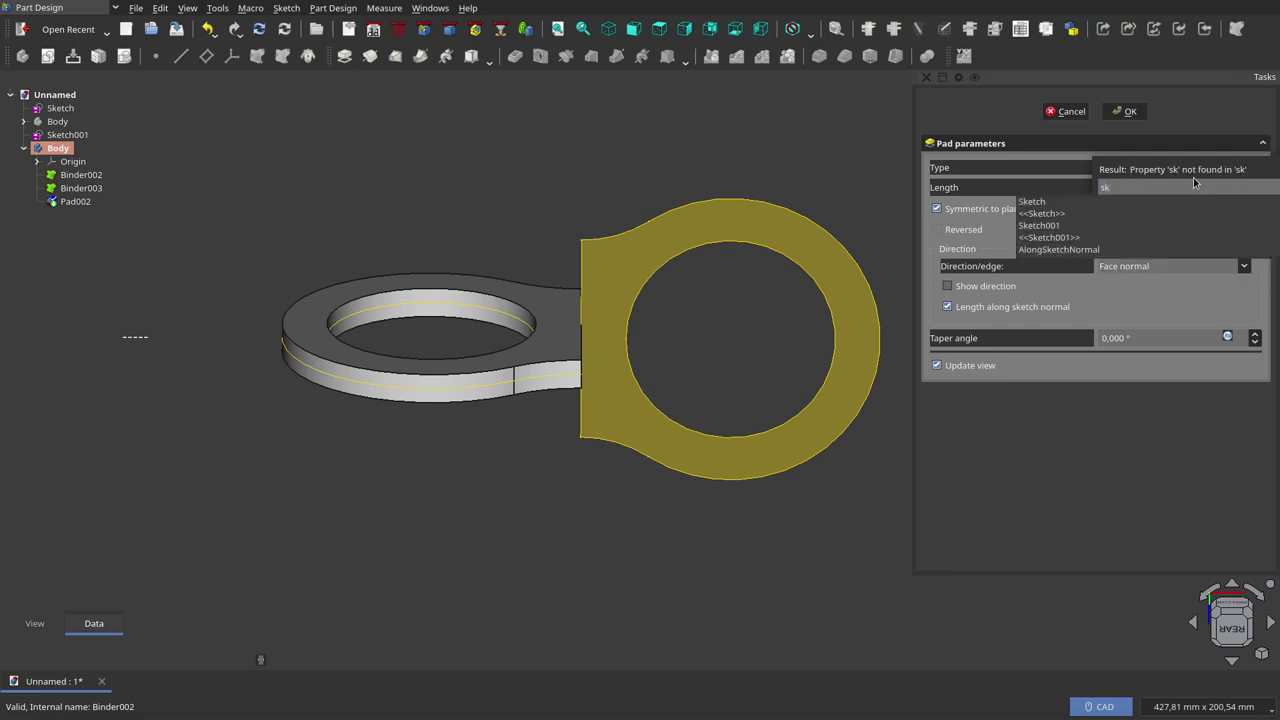
{"action": "left_click", "coordinate": [1062, 225]}
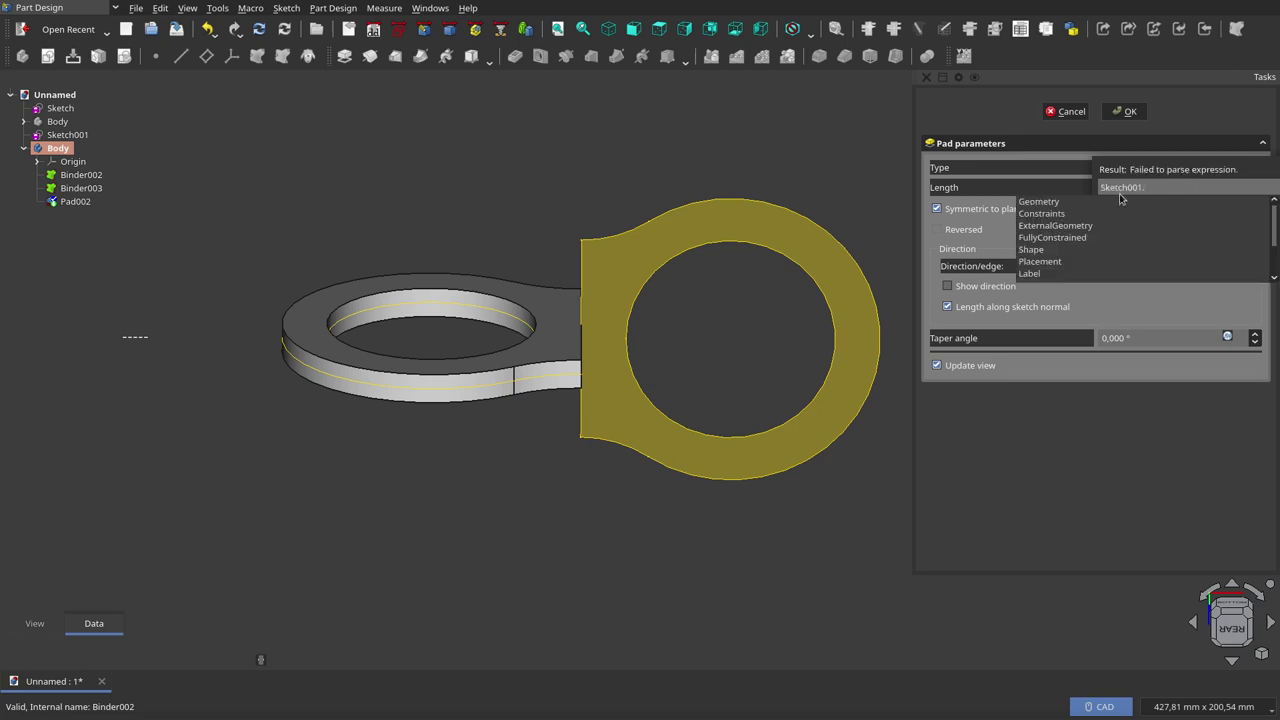
{"action": "left_click", "coordinate": [1066, 214]}
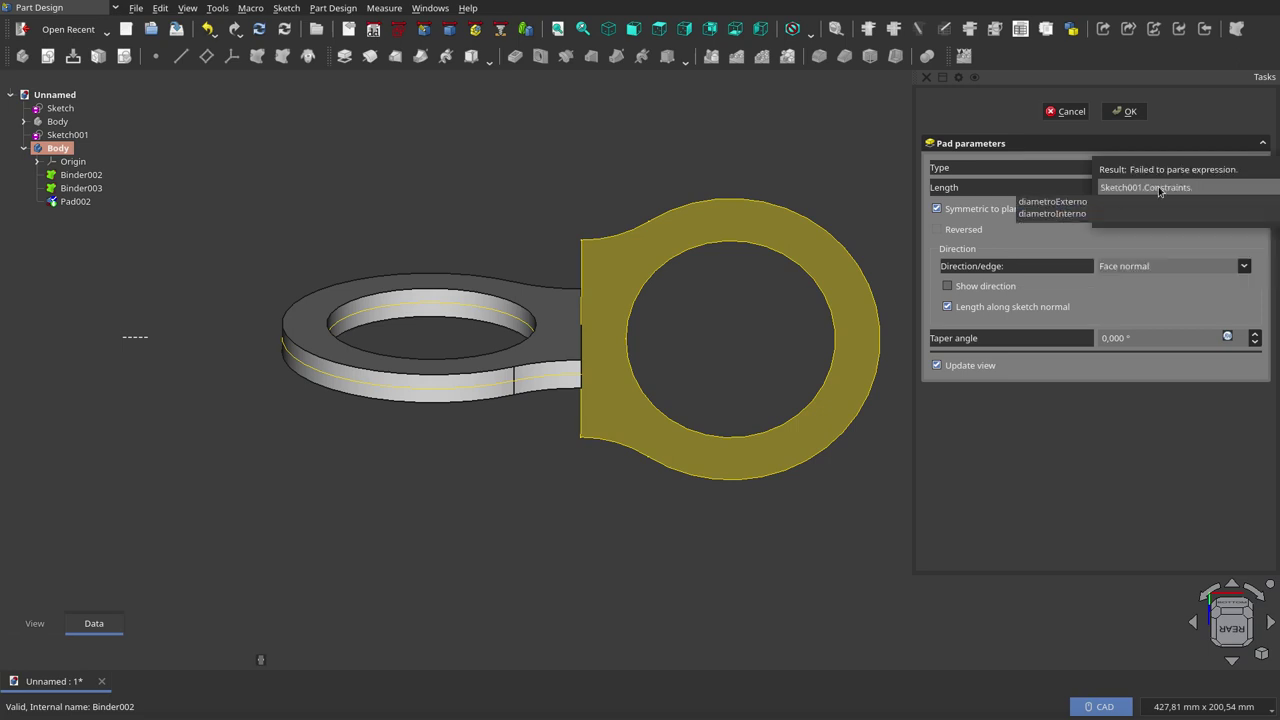
{"action": "left_click", "coordinate": [1081, 214]}
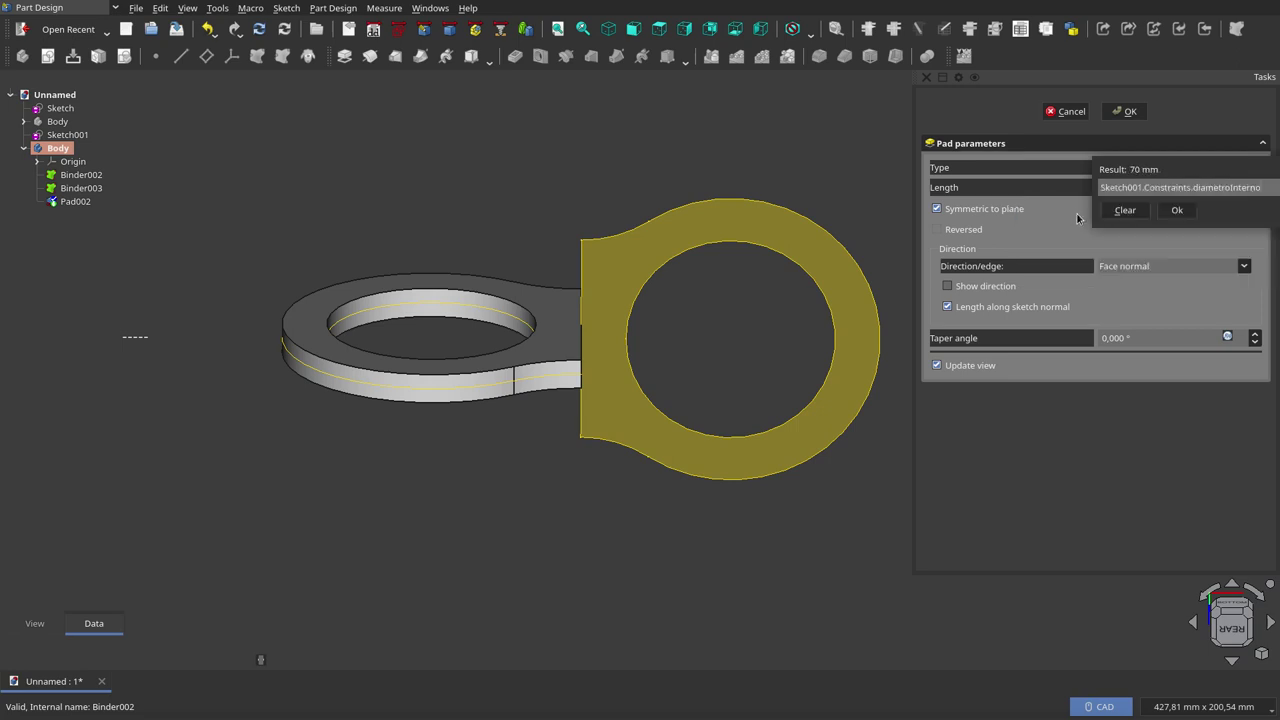
{"action": "left_click", "coordinate": [1177, 211]}
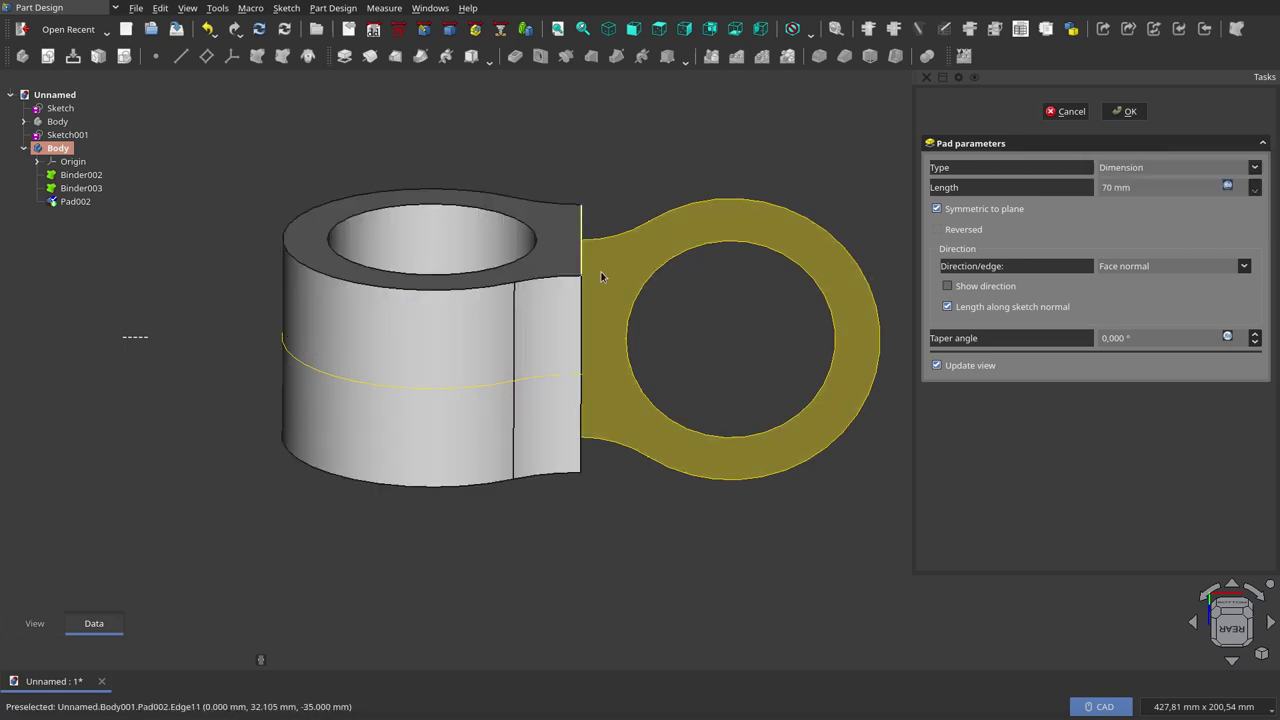
{"action": "left_click", "coordinate": [1124, 111]}
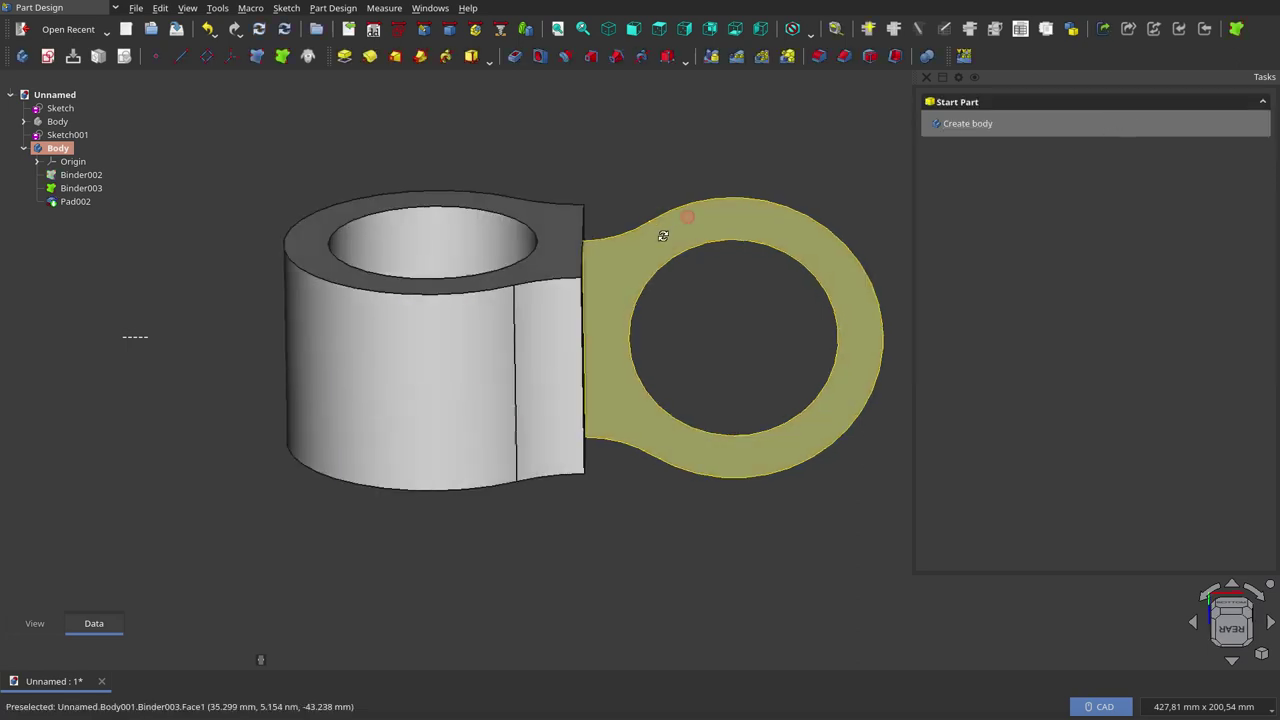
Step: Pad Binder003 symmetrically with length Sketch001.Constraints.diametroInterno, then select the resulting Pad003
{"action": "middle_click_drag", "start_coordinate": [663, 235], "coordinate": [646, 266]}
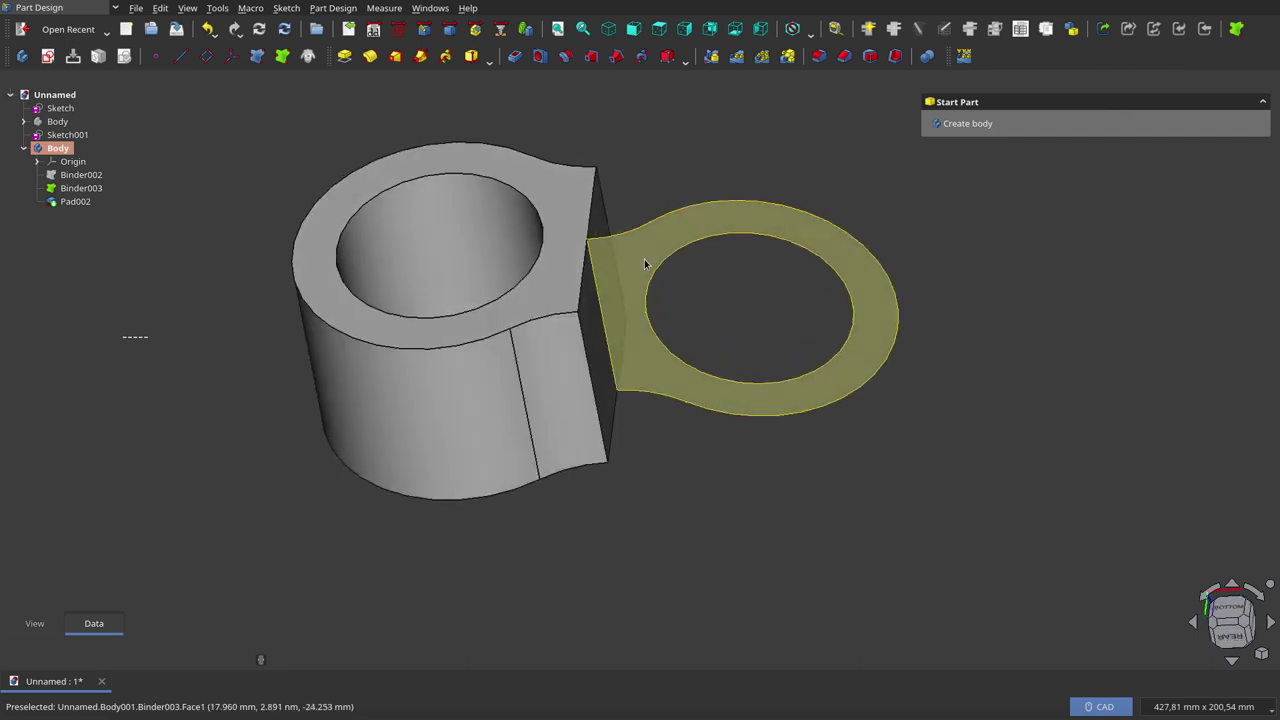
{"action": "left_click", "coordinate": [94, 190]}
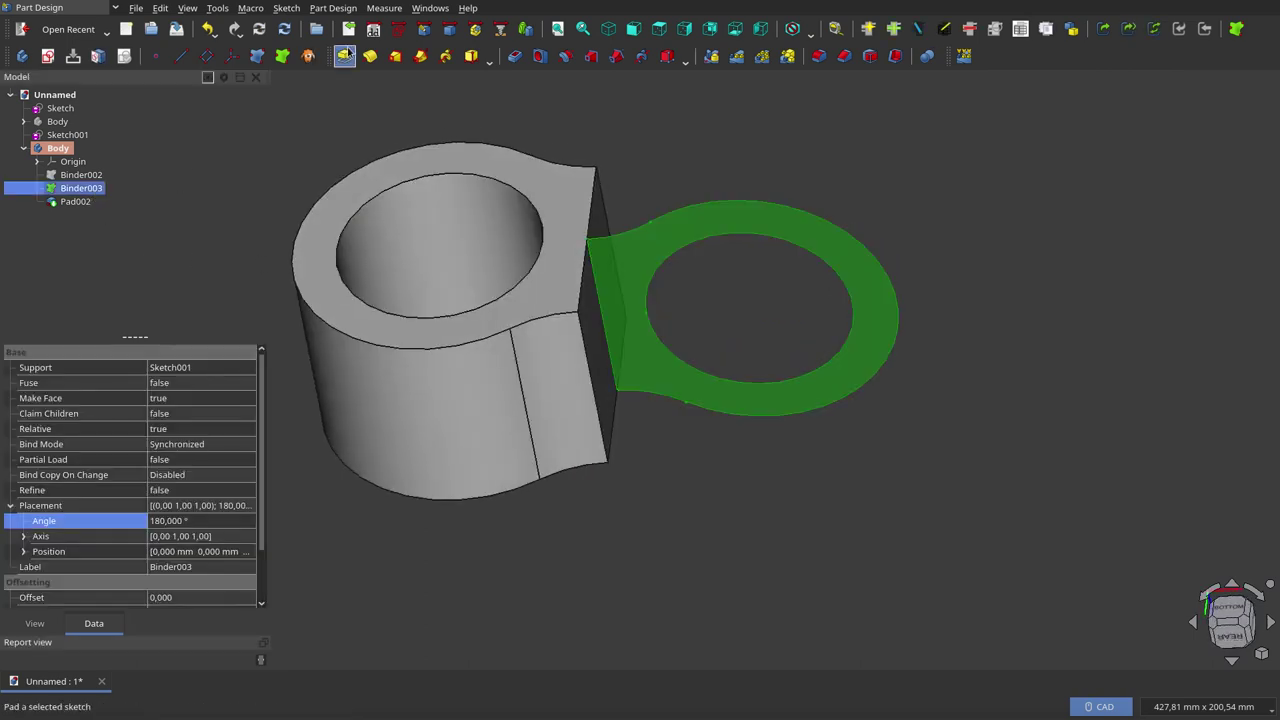
{"action": "left_click", "coordinate": [344, 55]}
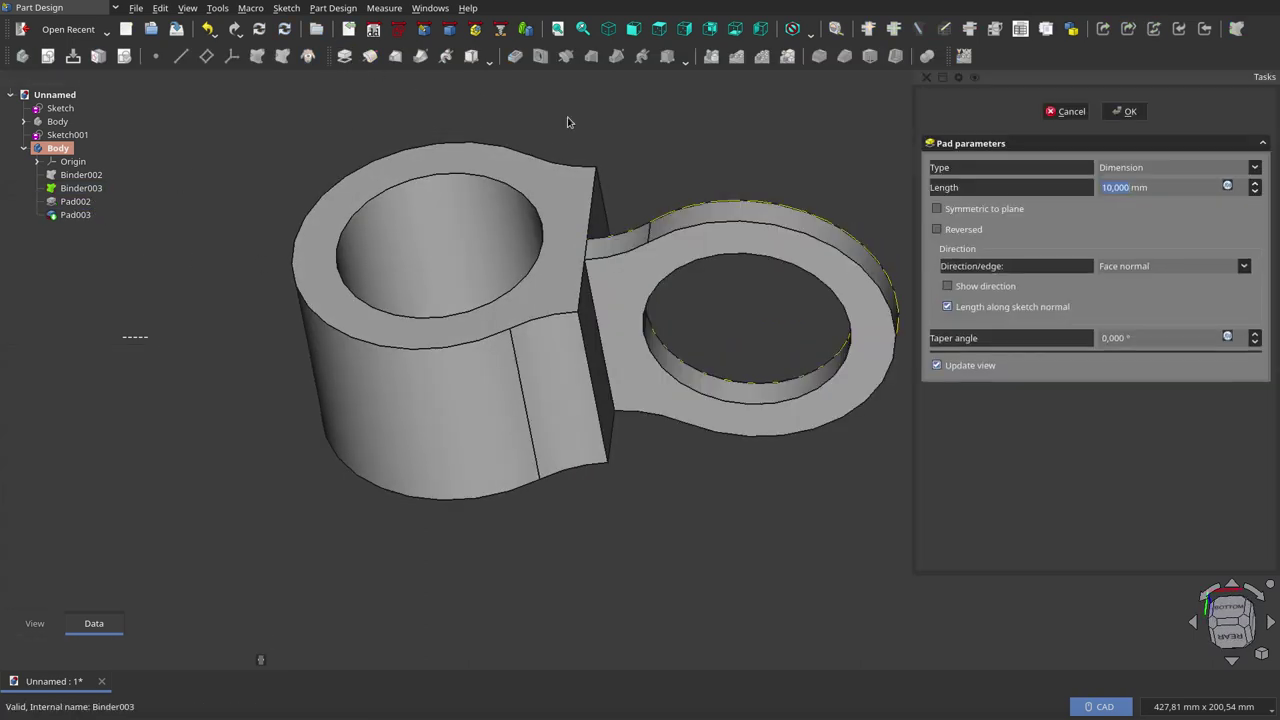
{"action": "left_click", "coordinate": [937, 209]}
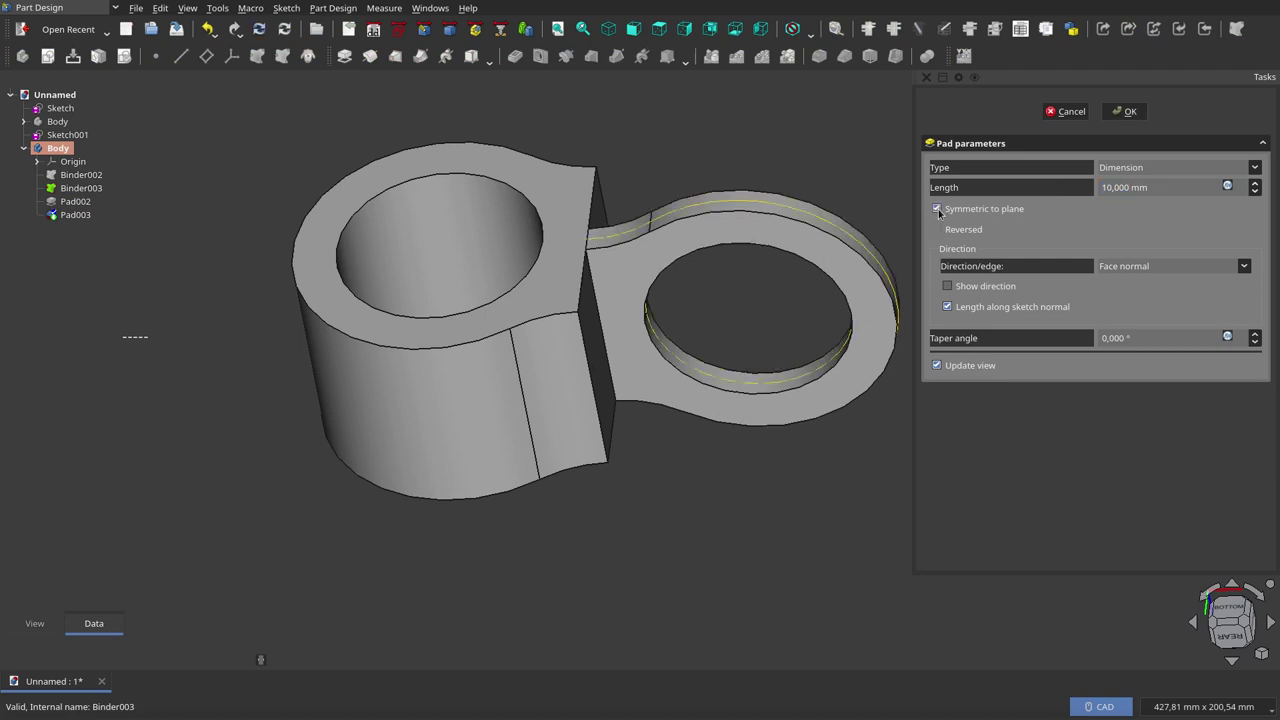
{"action": "left_click", "coordinate": [1227, 187]}
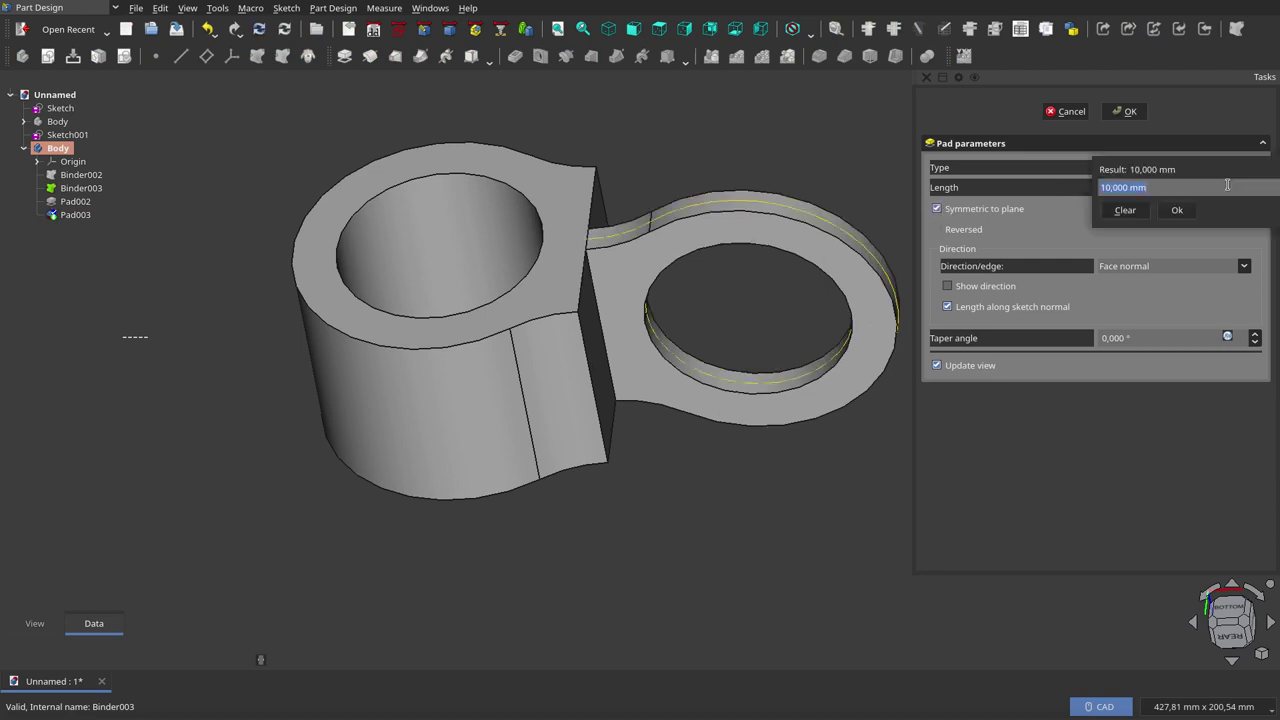
{"action": "type", "text": "sket"}
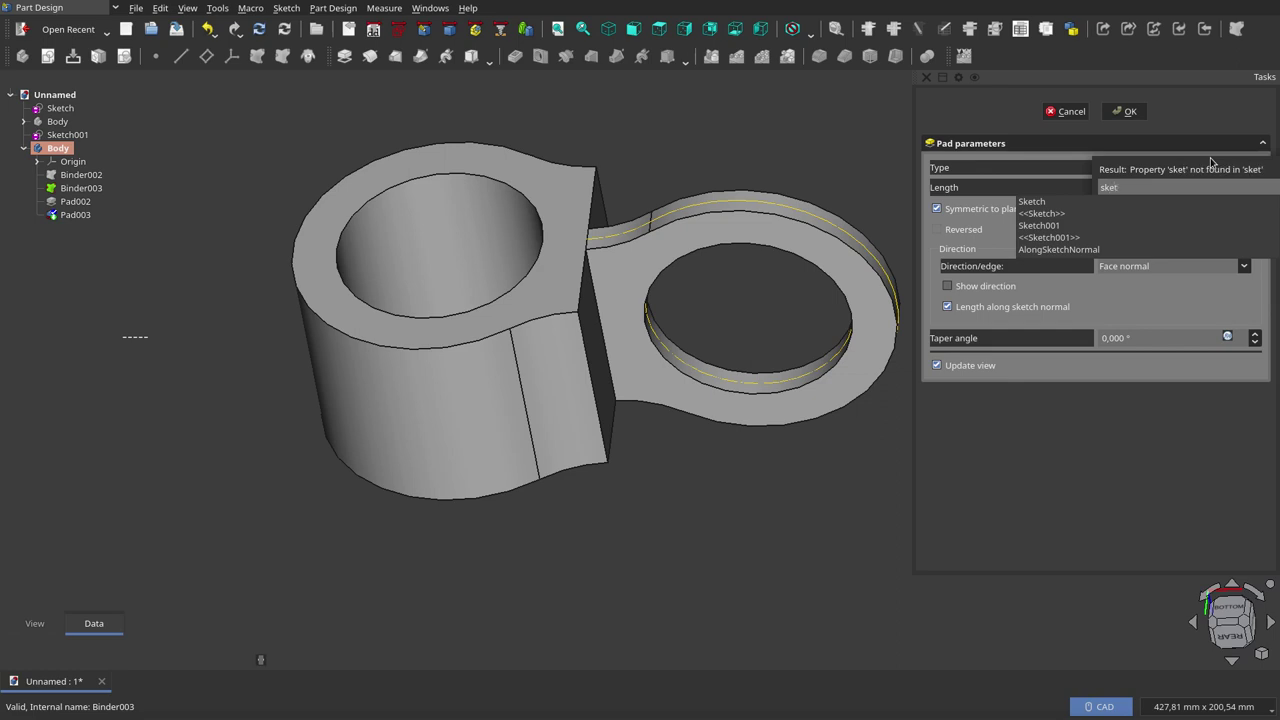
{"action": "left_click", "coordinate": [1045, 226]}
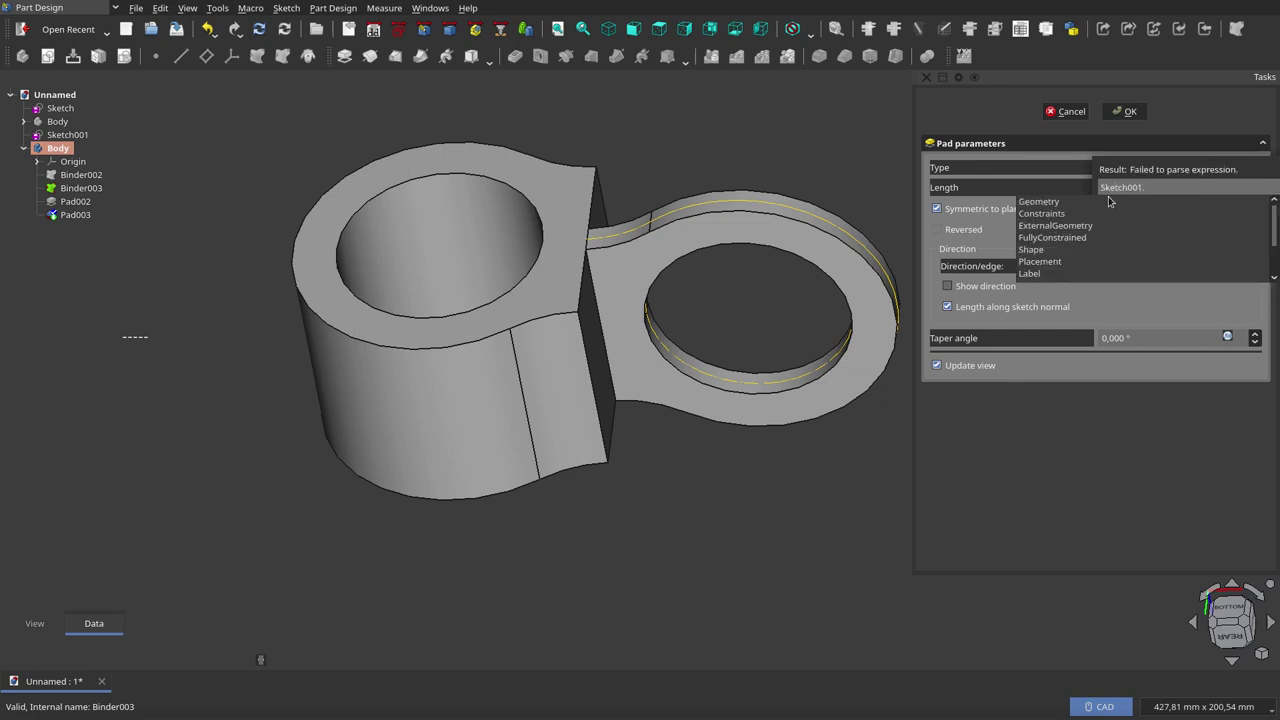
{"action": "left_click", "coordinate": [1066, 217]}
{"action": "left_click", "coordinate": [1068, 220]}
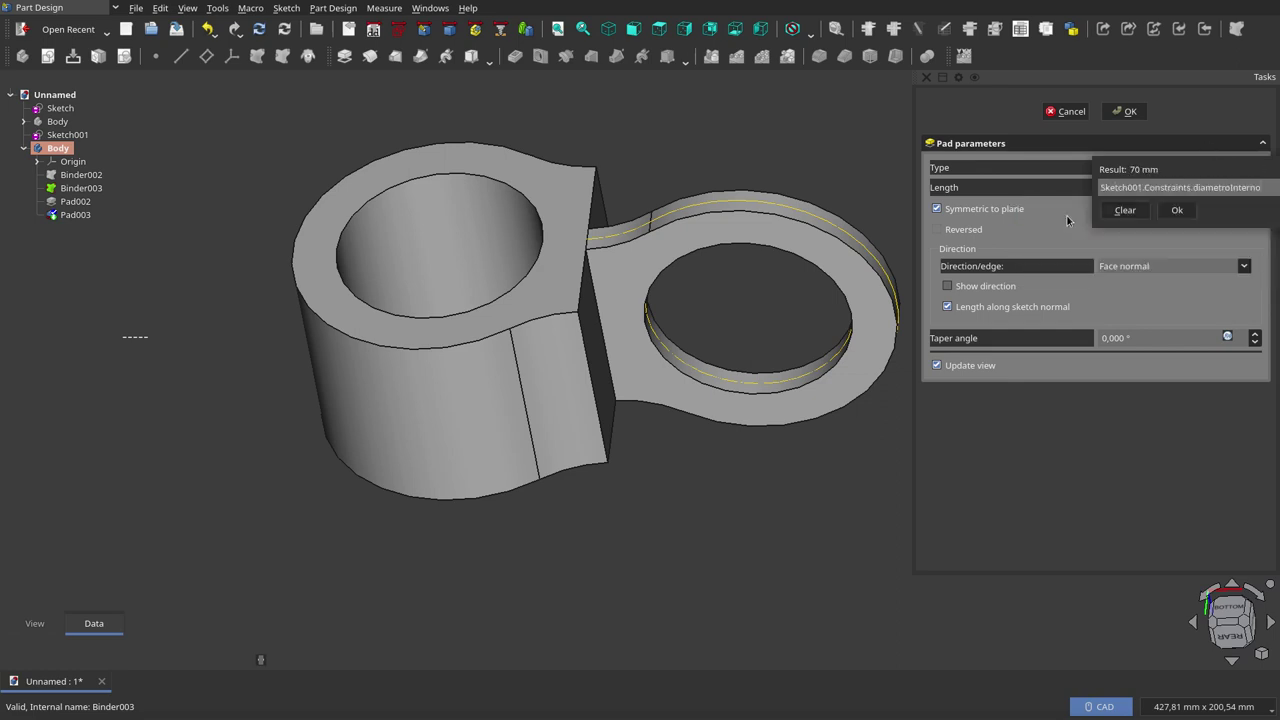
{"action": "left_click", "coordinate": [1124, 111]}
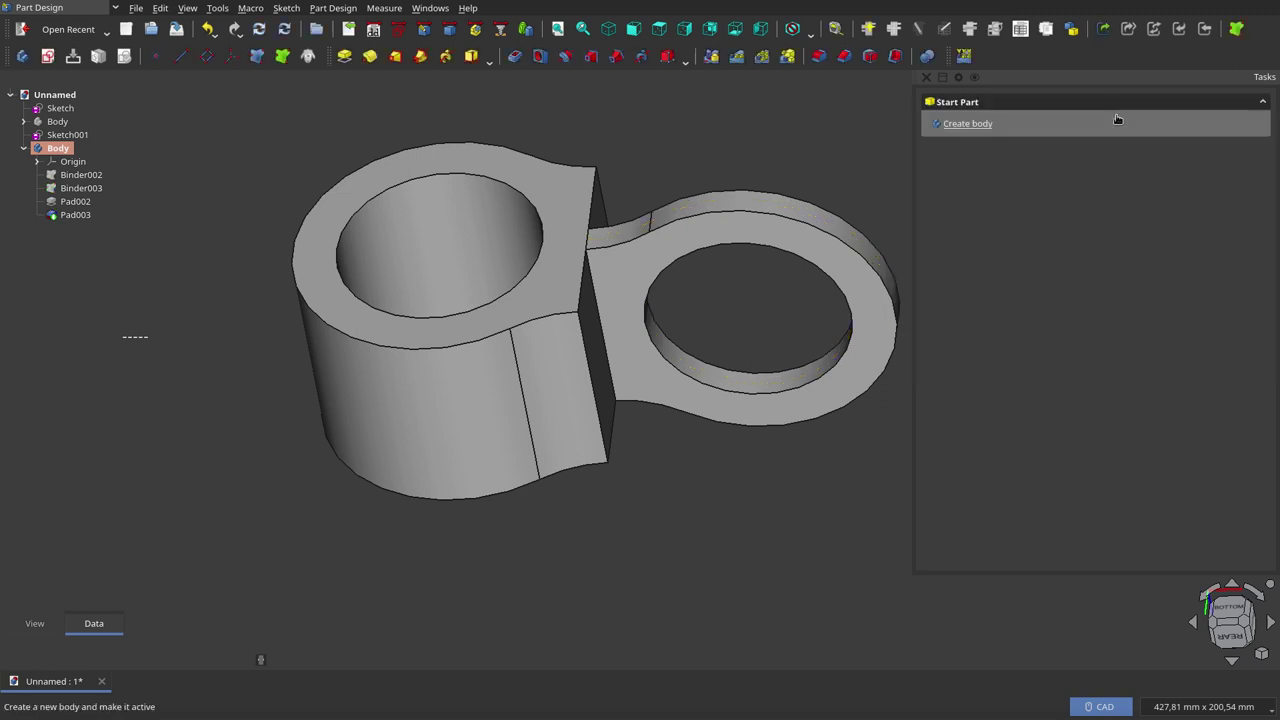
{"action": "left_click", "coordinate": [75, 214]}
Step: Delete Pad003 and re-pad Binder003 symmetrically, length bound to diametroInterno for 70 mm
{"action": "right_click", "coordinate": [76, 215]}
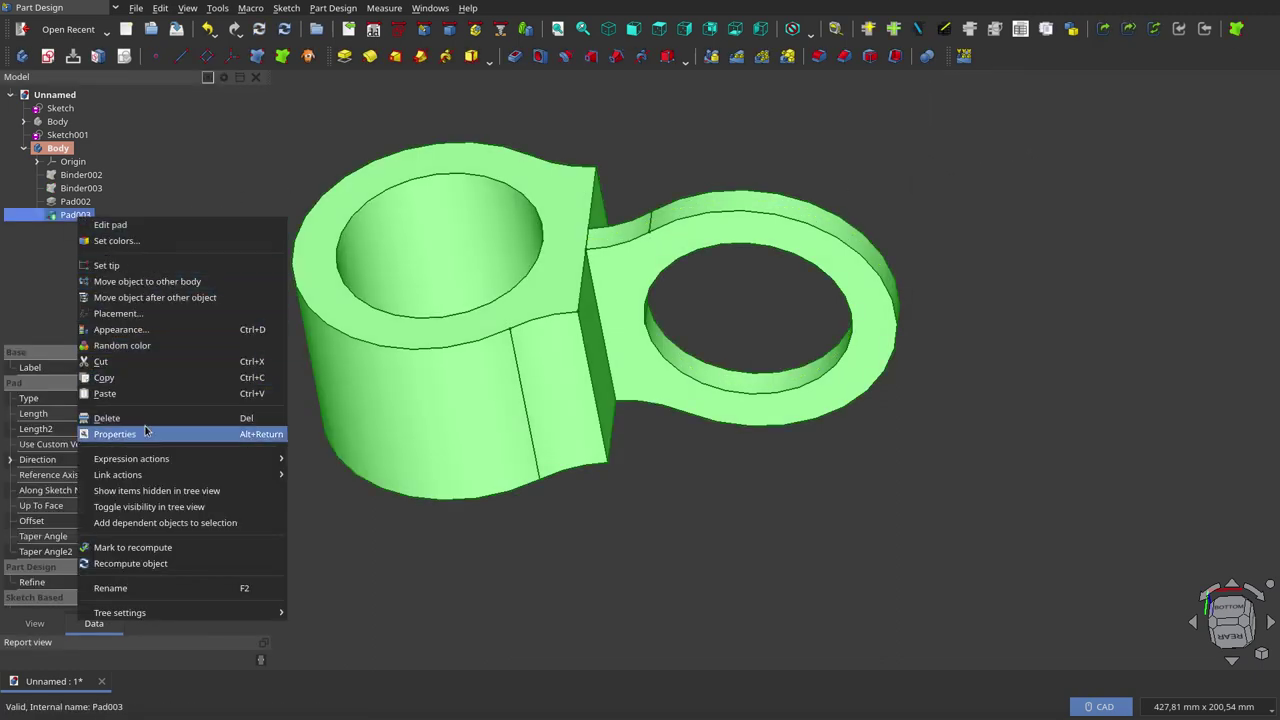
{"action": "left_click", "coordinate": [107, 418]}
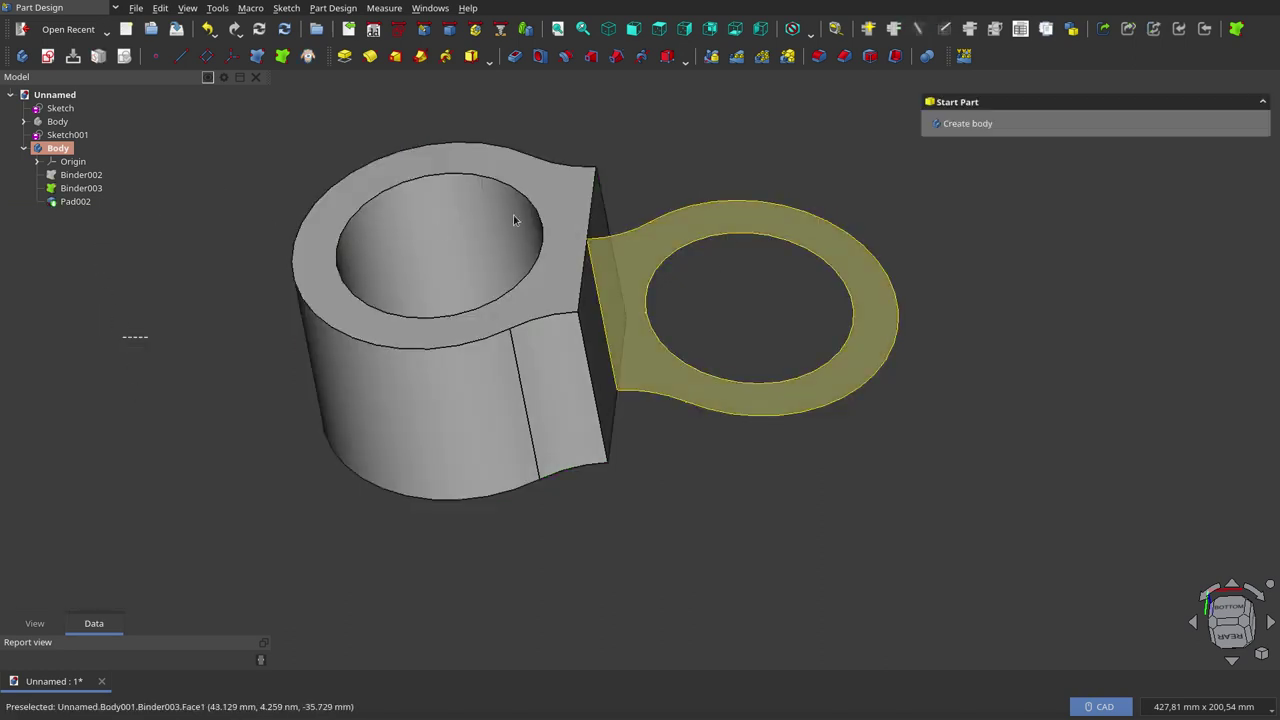
{"action": "left_click", "coordinate": [66, 188]}
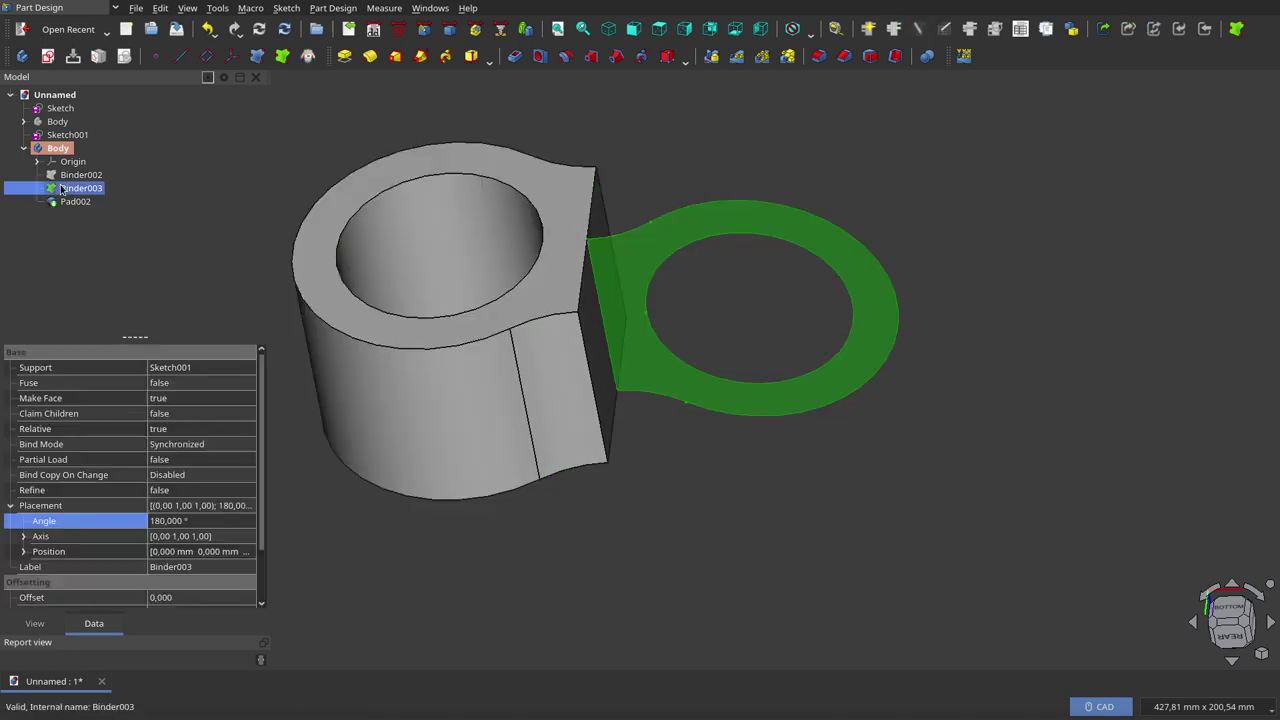
{"action": "left_click", "coordinate": [345, 56]}
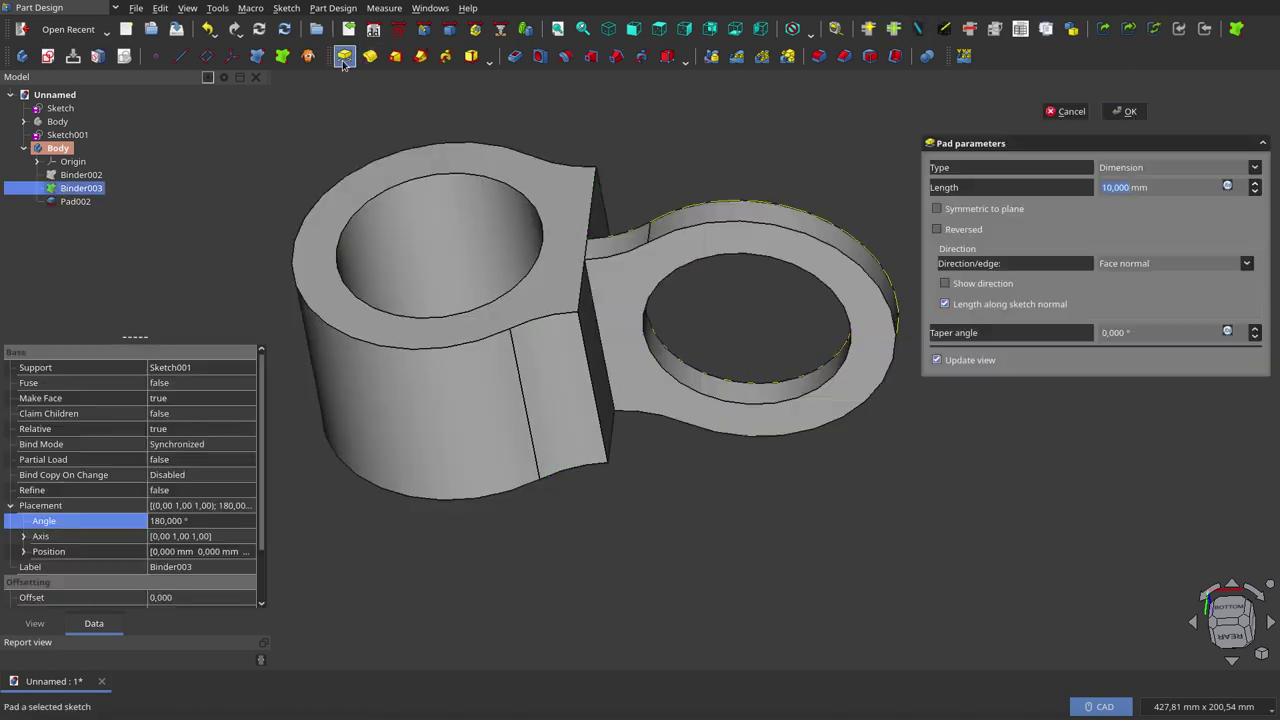
{"action": "left_click", "coordinate": [936, 210]}
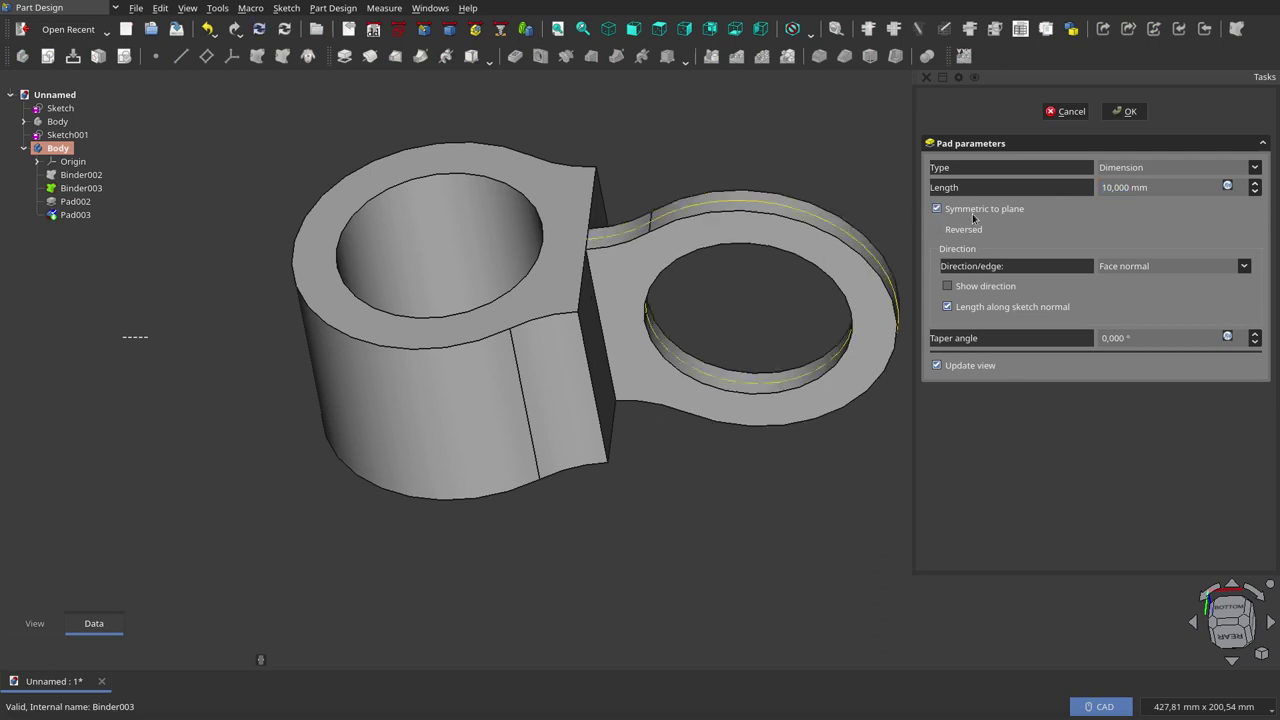
{"action": "left_click", "coordinate": [1228, 187]}
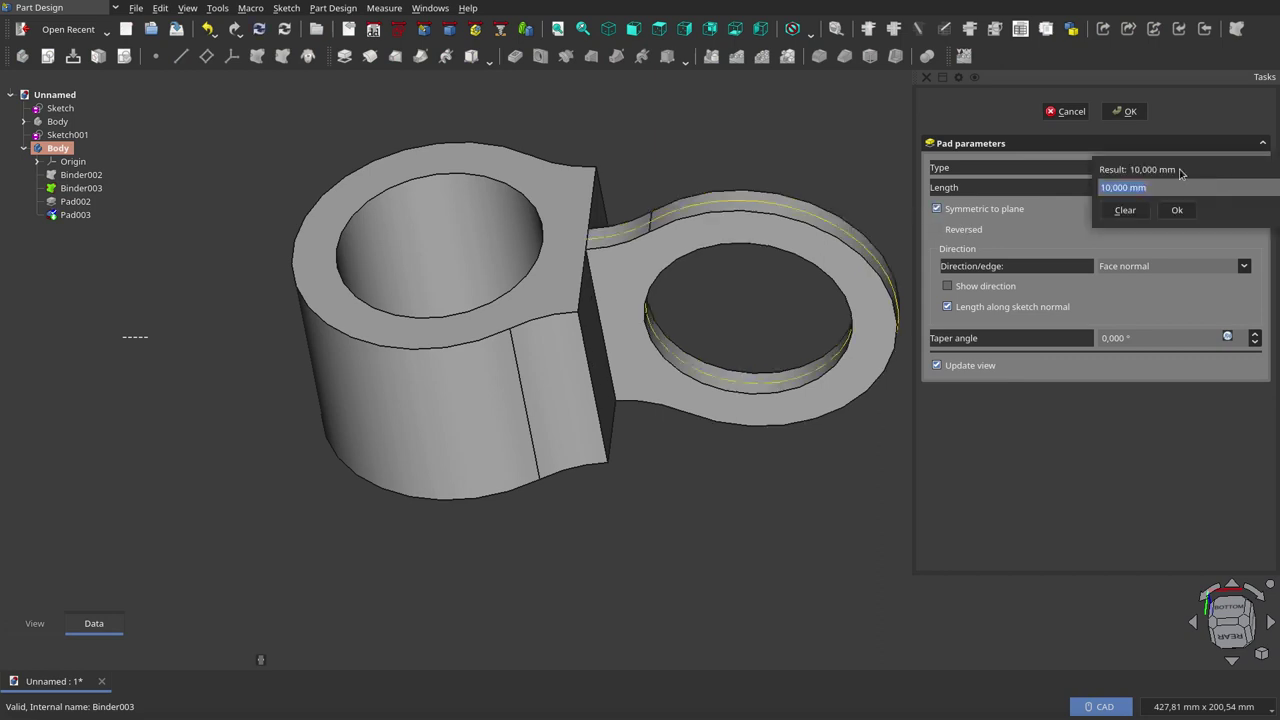
{"action": "type", "text": "sk"}
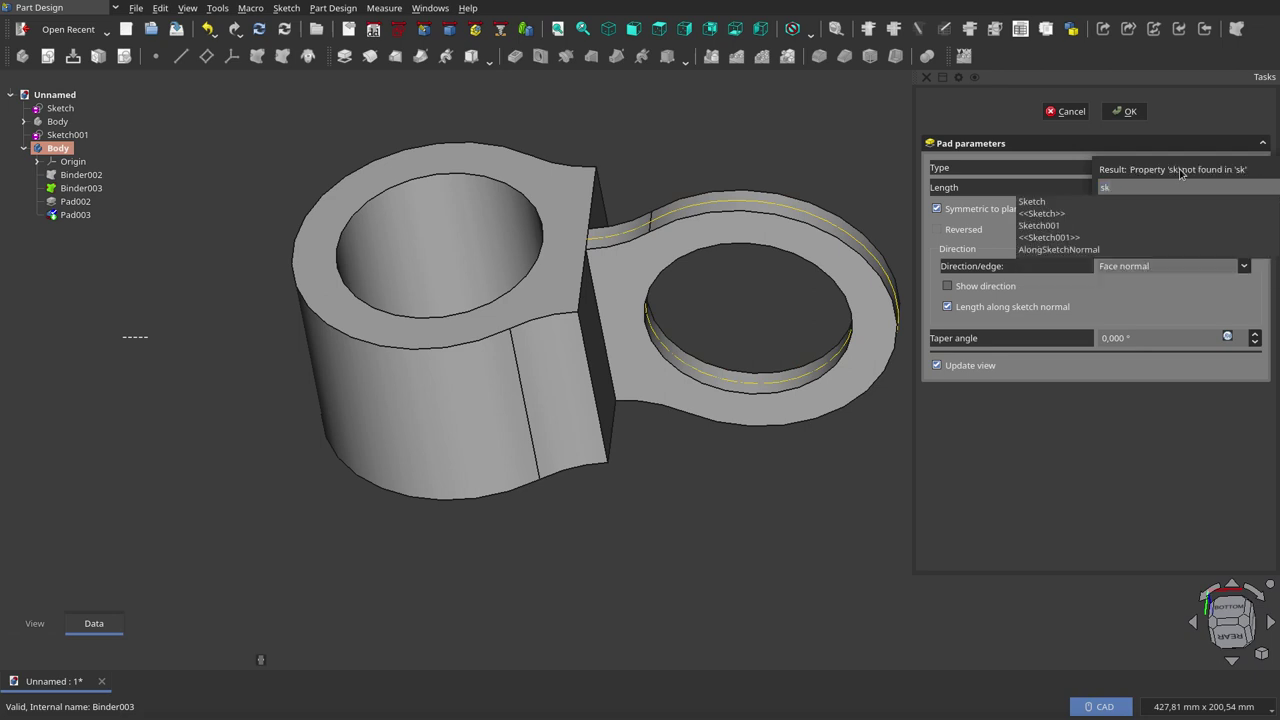
{"action": "type", "text": "t"}
{"action": "key", "text": "BackSpace"}
{"action": "left_click", "coordinate": [1051, 226]}
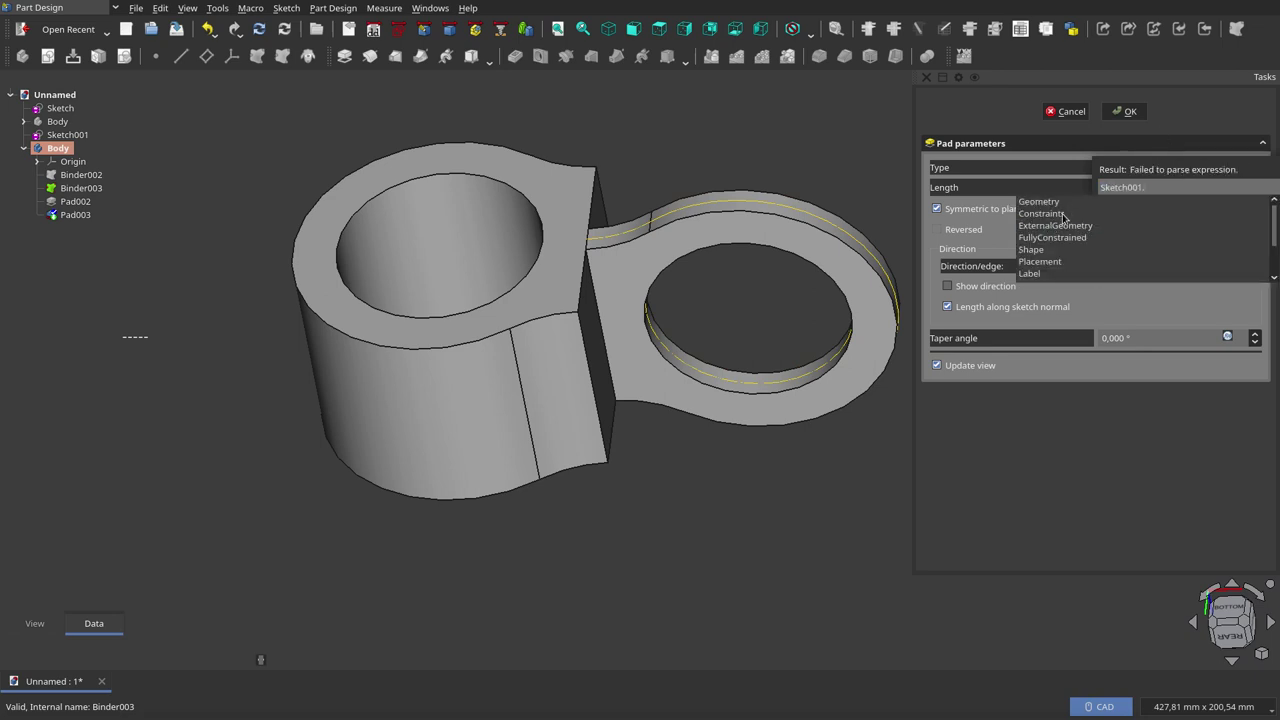
{"action": "left_click", "coordinate": [1063, 214]}
{"action": "left_click", "coordinate": [1066, 214]}
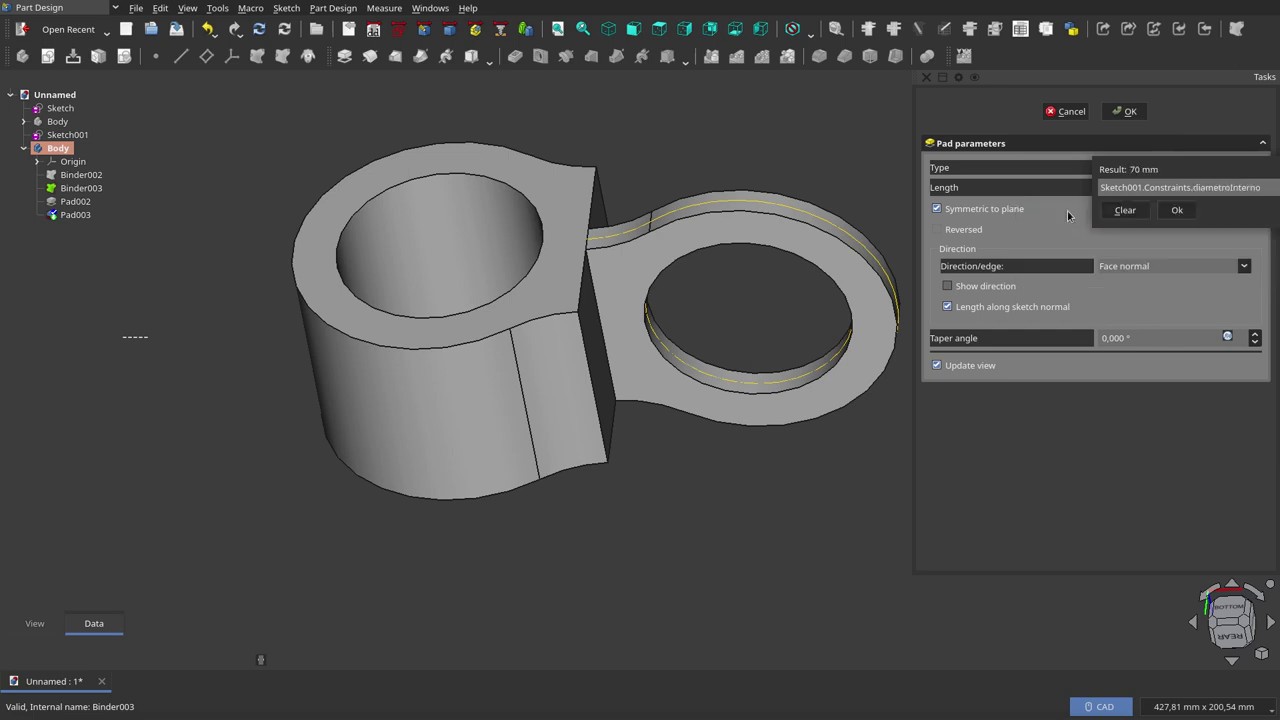
{"action": "left_click", "coordinate": [1173, 214]}
Step: Inspect the joined figure-eight shape and confirm the 70 mm symmetric pad
{"action": "scroll", "coordinate": [612, 430], "scroll_direction": "down", "scroll_amount": 3}
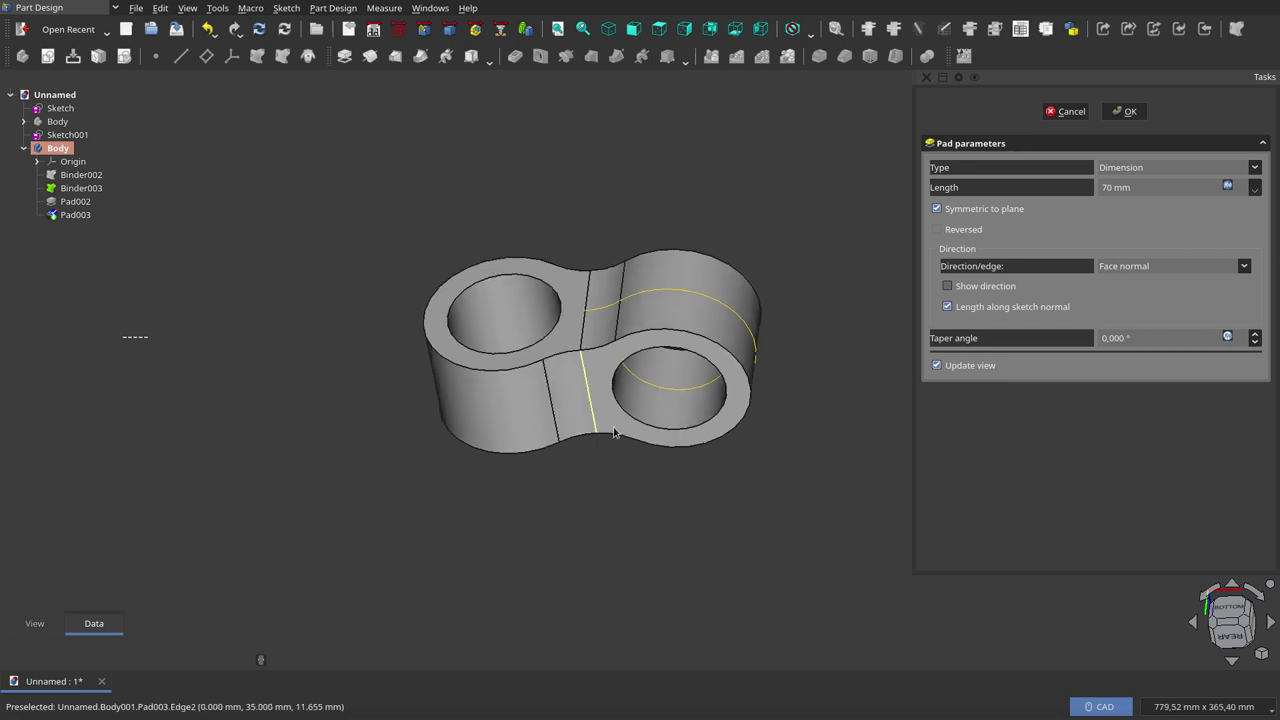
{"action": "mouse_move", "coordinate": [614, 432]}
{"action": "middle_mouse_down"}
{"action": "mouse_move", "coordinate": [646, 451]}
{"action": "mouse_move", "coordinate": [686, 337]}
{"action": "mouse_move", "coordinate": [699, 453]}
{"action": "middle_mouse_up"}
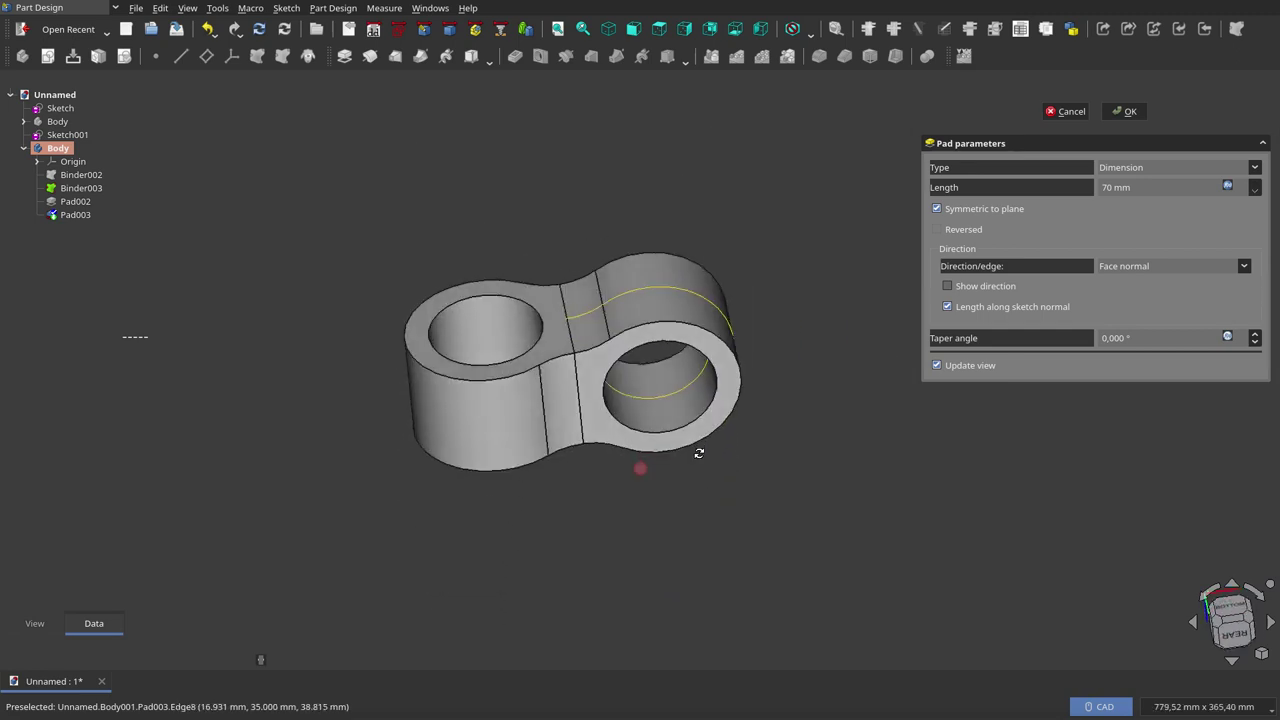
{"action": "left_click", "coordinate": [97, 189]}
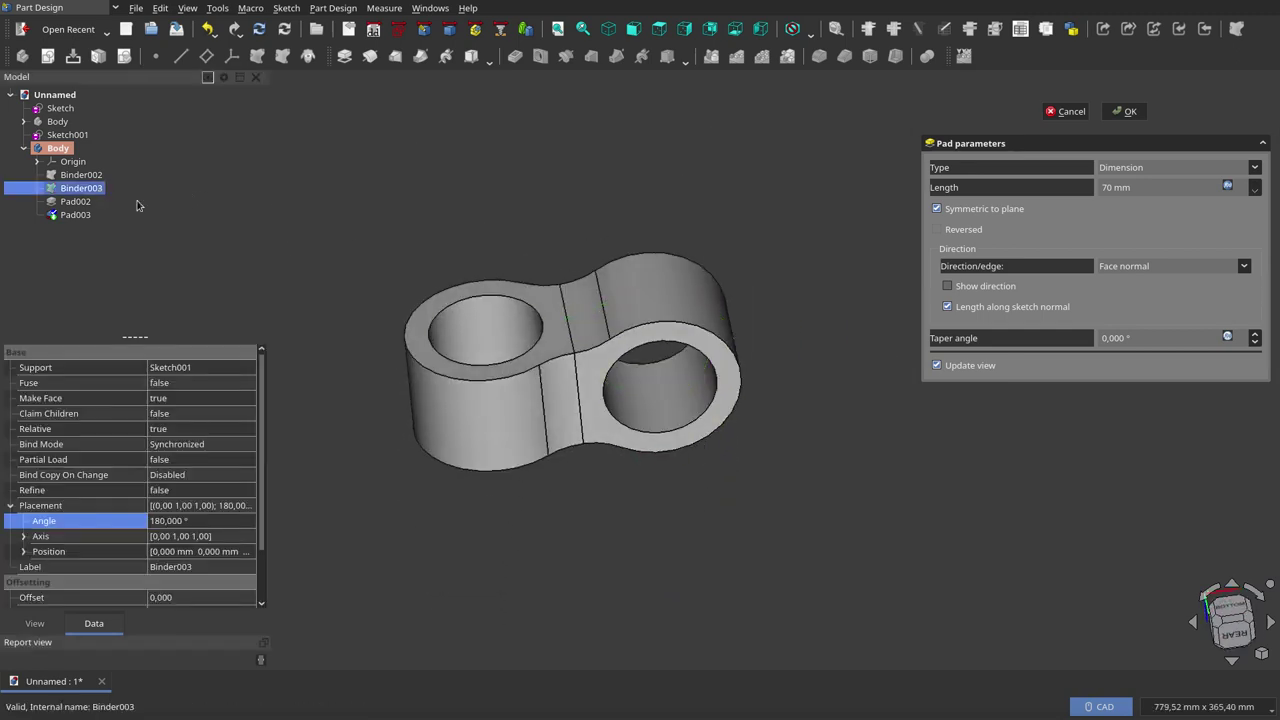
{"action": "mouse_move", "coordinate": [716, 489]}
{"action": "middle_mouse_down"}
{"action": "mouse_move", "coordinate": [702, 523]}
{"action": "mouse_move", "coordinate": [617, 479]}
{"action": "middle_mouse_up"}
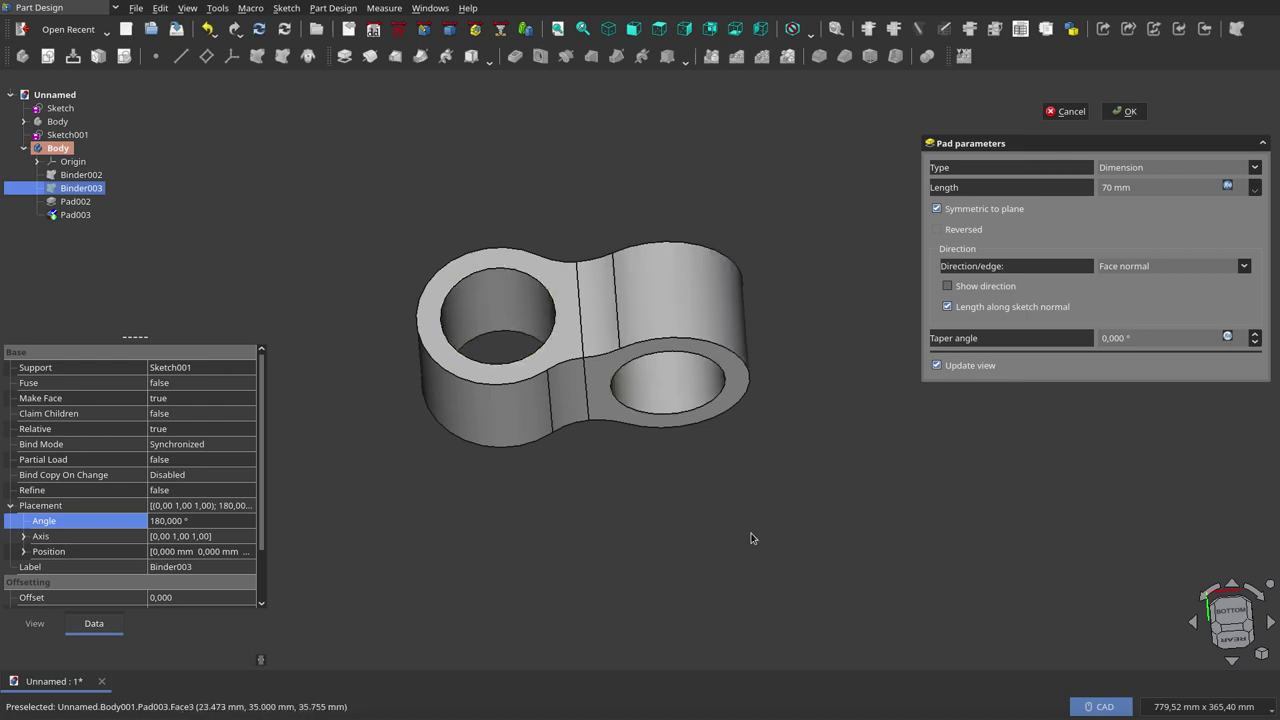
{"action": "left_click", "coordinate": [1128, 111]}
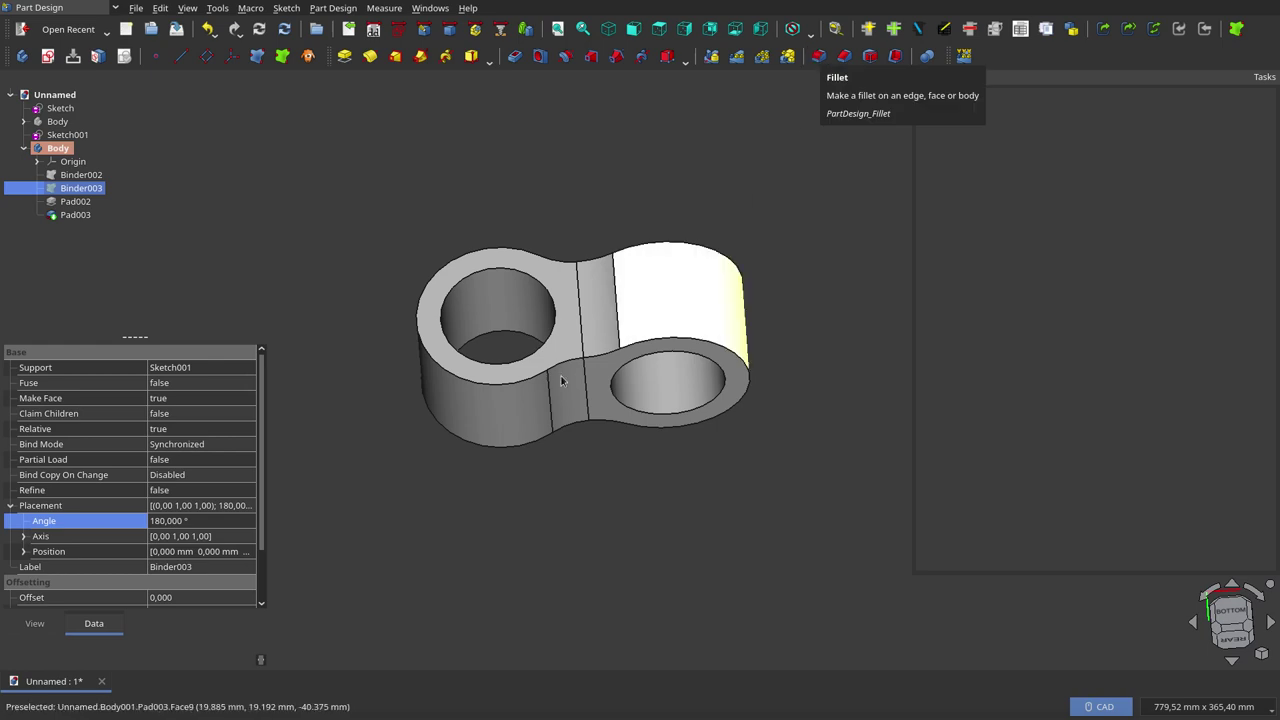
Step: Select the left ring's outer top edge plus the hole's upper and lower rim edges
{"action": "left_click", "coordinate": [524, 384]}
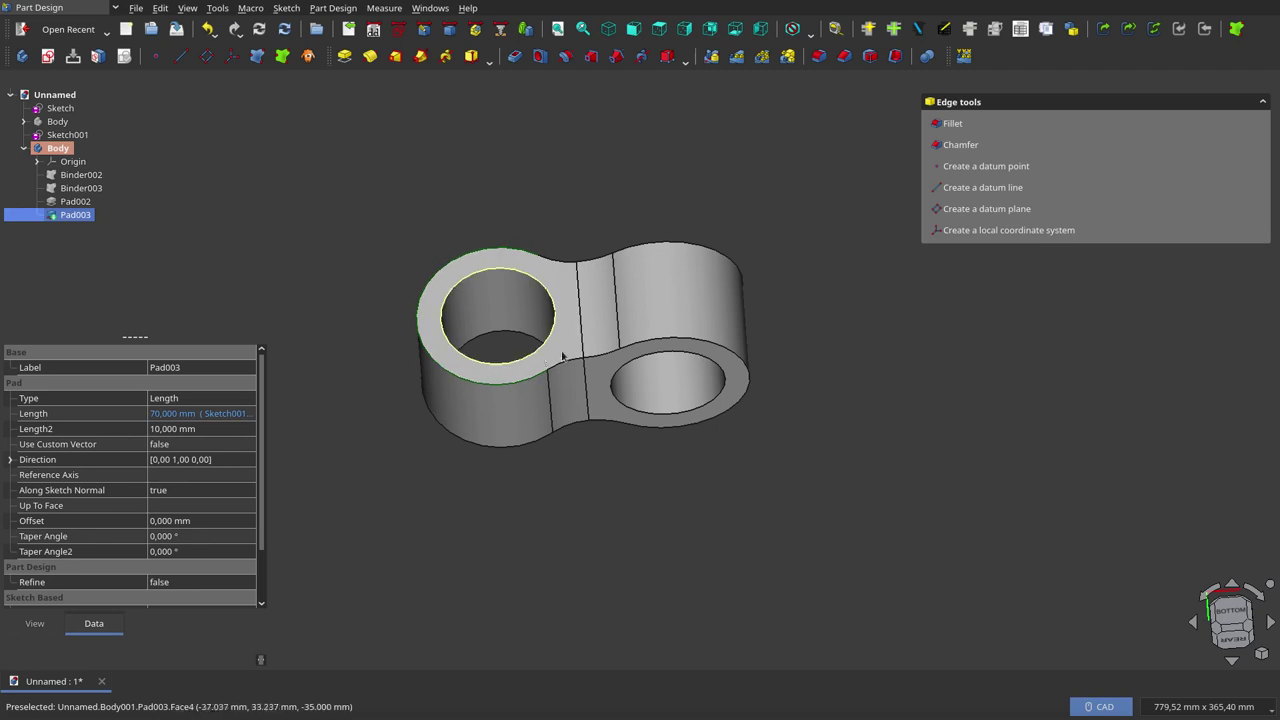
{"action": "left_click", "coordinate": [493, 338]}
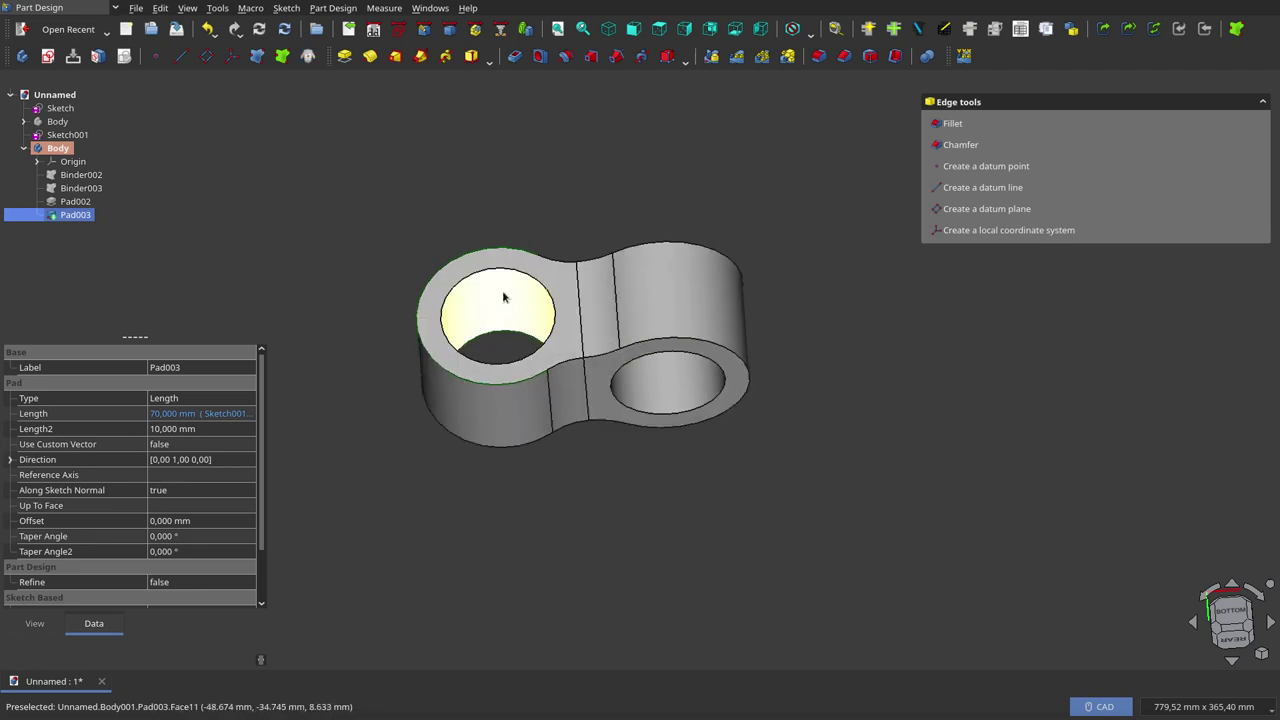
{"action": "left_click", "coordinate": [530, 270]}
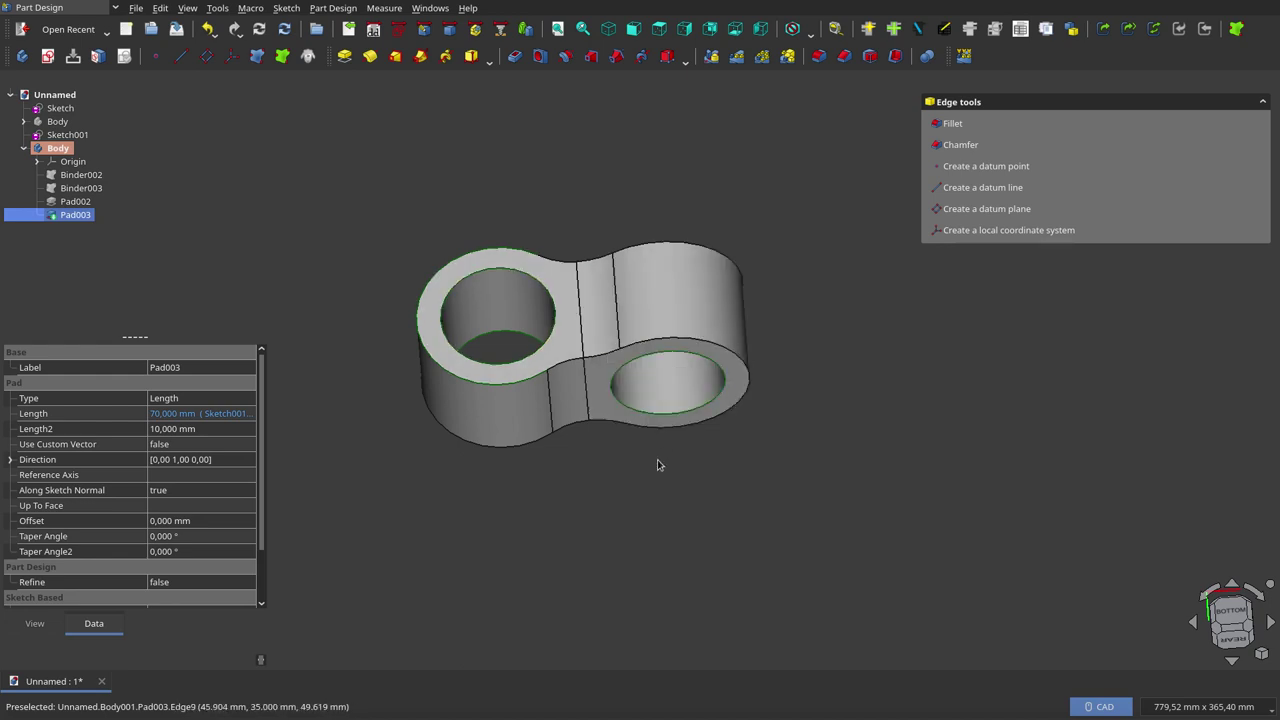
{"action": "middle_click_drag", "start_coordinate": [655, 468], "coordinate": [658, 384]}
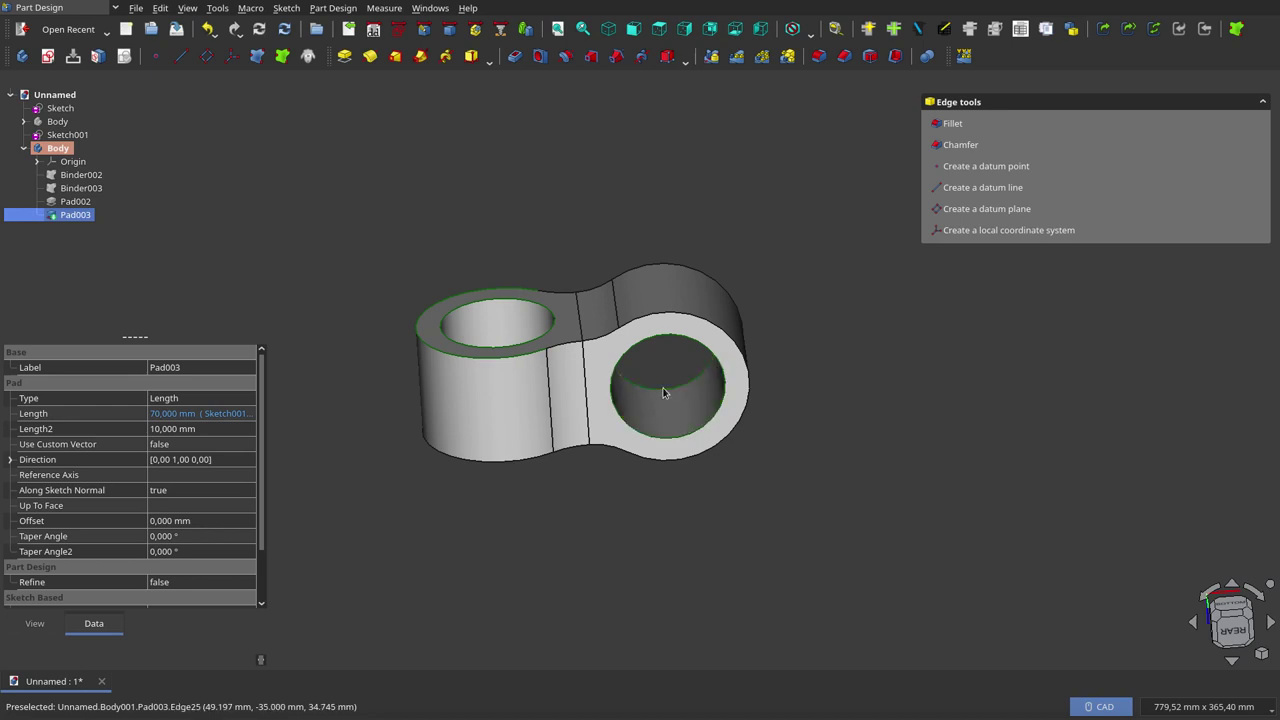
Step: Apply a 7 mm Part Design fillet to the five selected rim edges of the link
{"action": "left_click", "coordinate": [817, 58]}
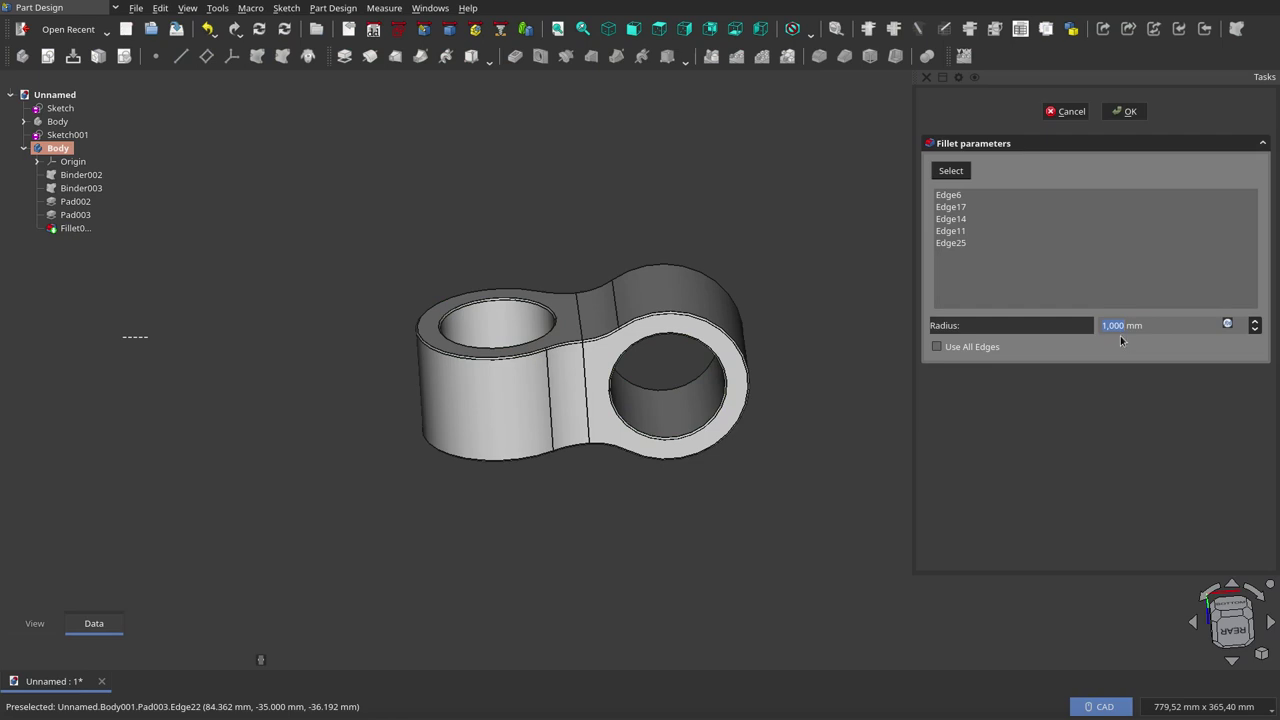
{"action": "scroll", "coordinate": [1115, 328], "scroll_direction": "up", "scroll_amount": 3}
{"action": "scroll", "coordinate": [1115, 328], "scroll_direction": "up", "scroll_amount": 2}
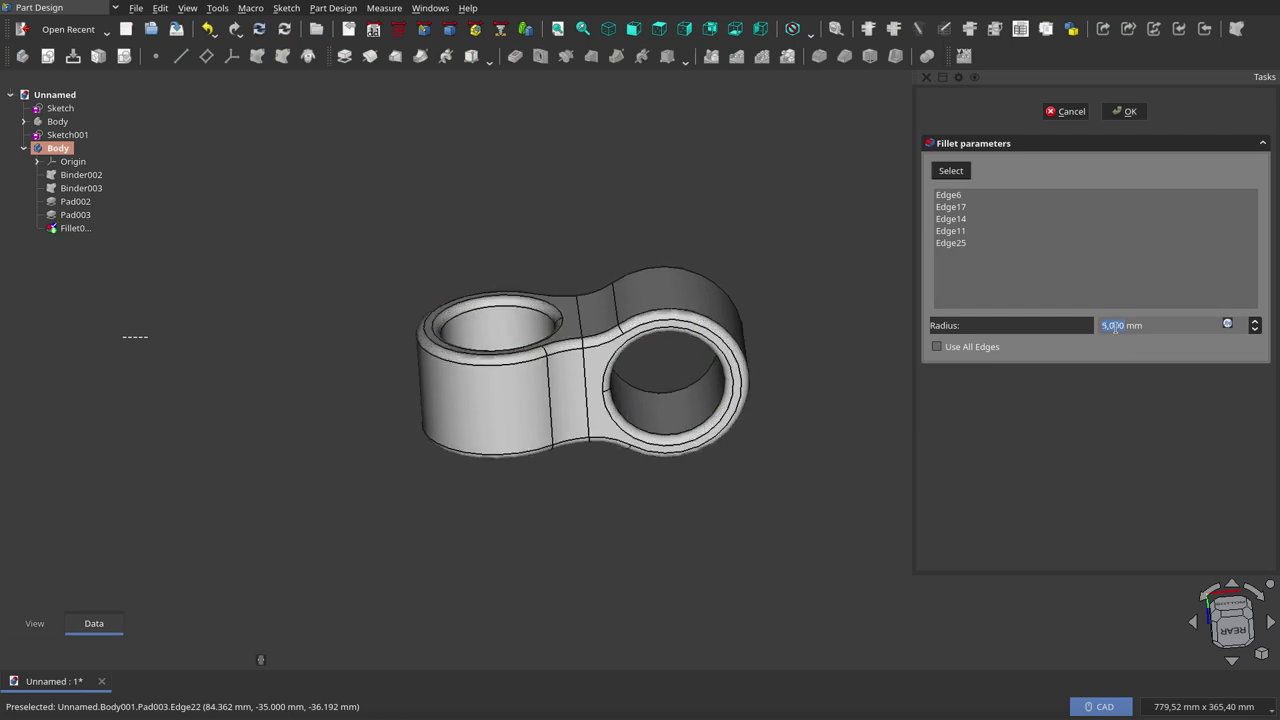
{"action": "scroll", "coordinate": [1115, 328], "scroll_direction": "up", "scroll_amount": 2}
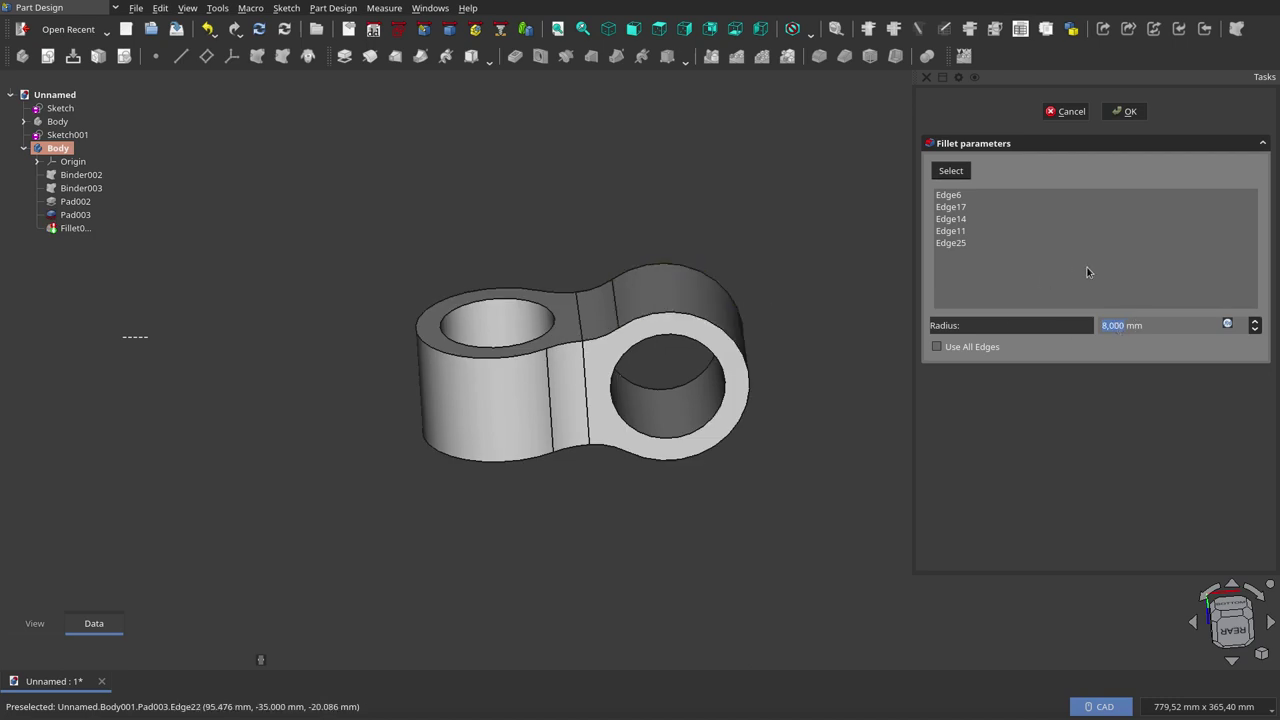
{"action": "scroll", "coordinate": [1118, 325], "scroll_direction": "down", "scroll_amount": 1}
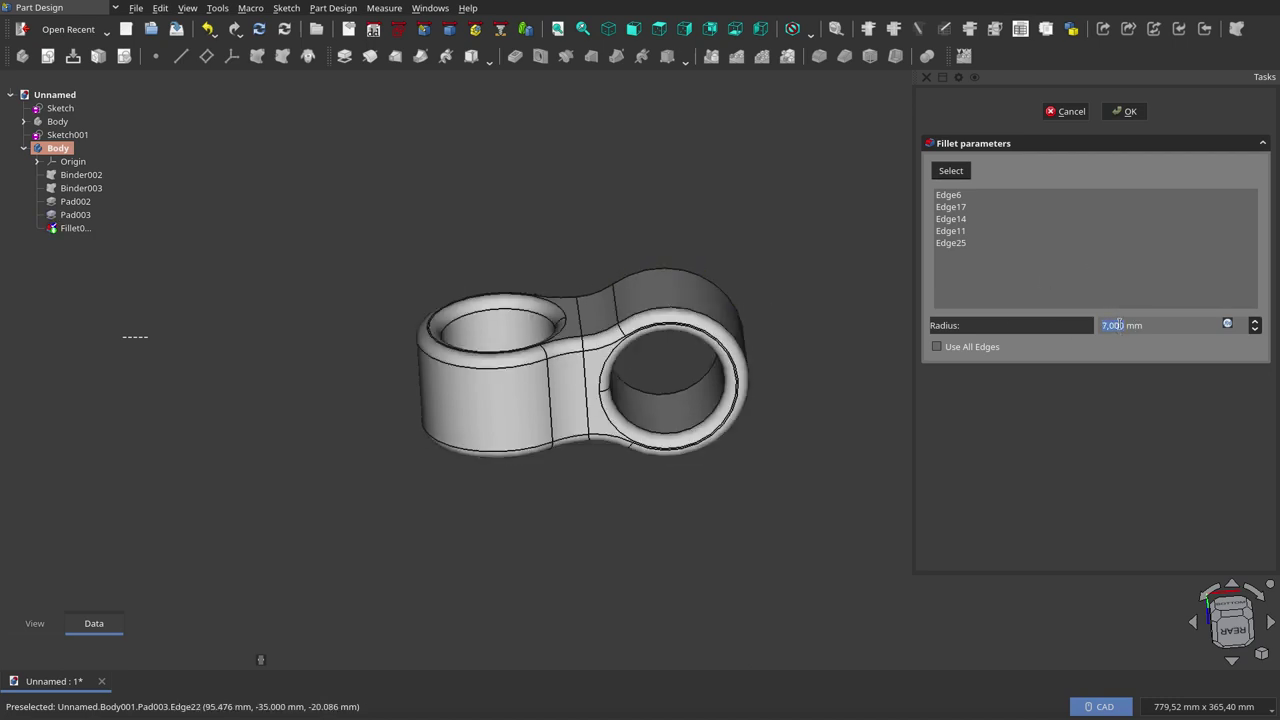
{"action": "mouse_move", "coordinate": [793, 227]}
{"action": "middle_mouse_down"}
{"action": "mouse_move", "coordinate": [771, 277]}
{"action": "mouse_move", "coordinate": [806, 283]}
{"action": "mouse_move", "coordinate": [845, 255]}
{"action": "middle_mouse_up"}
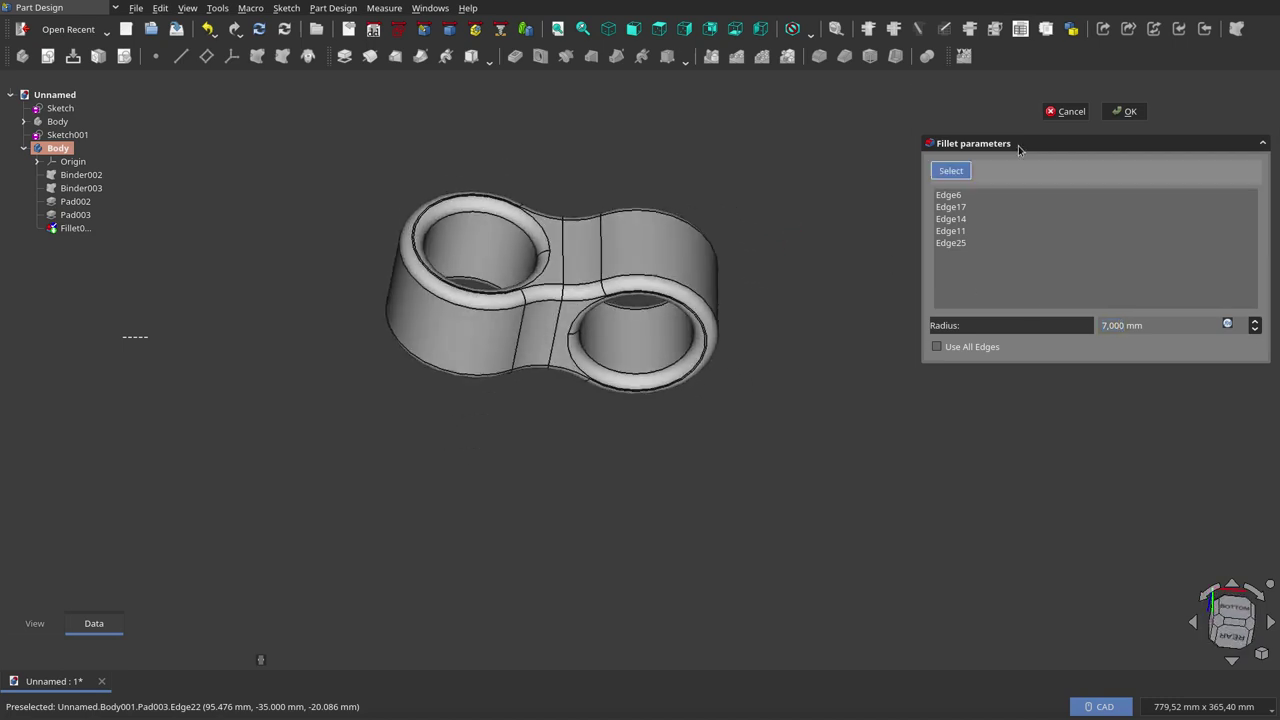
{"action": "left_click", "coordinate": [1127, 116]}
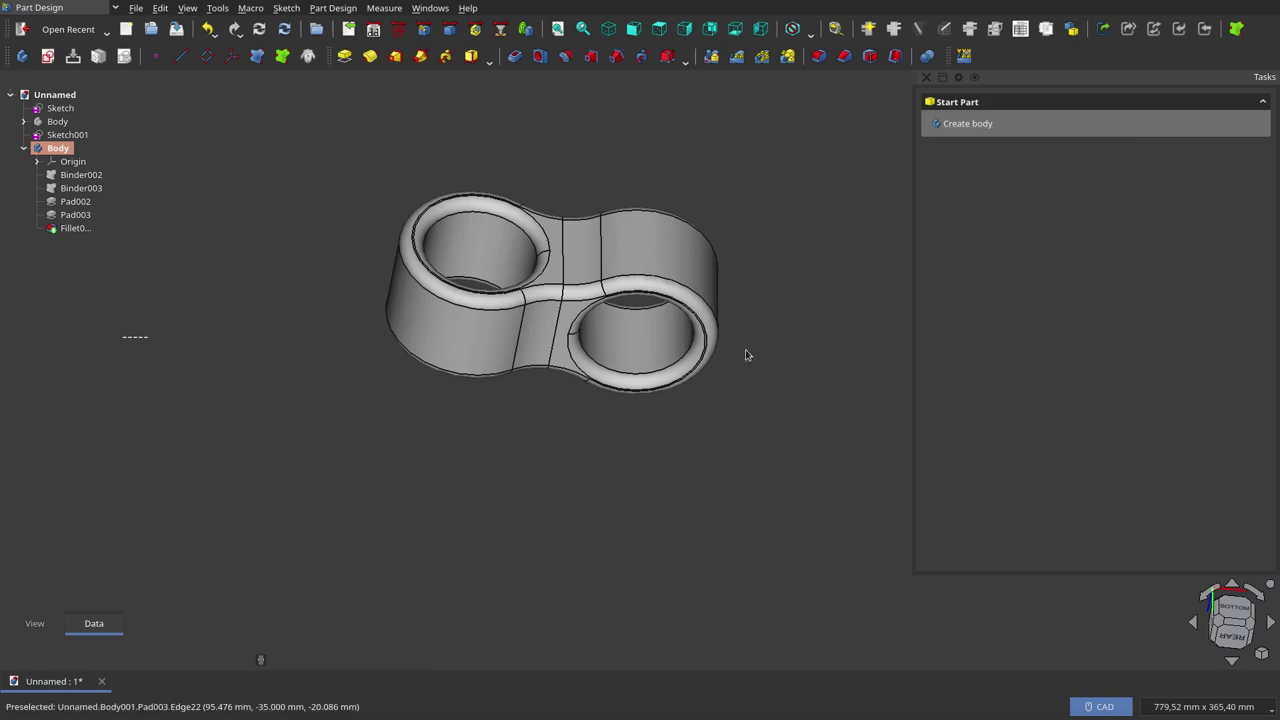
{"action": "scroll", "coordinate": [743, 354], "scroll_direction": "down", "scroll_amount": 3}
{"action": "scroll", "coordinate": [609, 363], "scroll_direction": "up", "scroll_amount": 2}
{"action": "scroll", "coordinate": [634, 391], "scroll_direction": "up", "scroll_amount": 3}
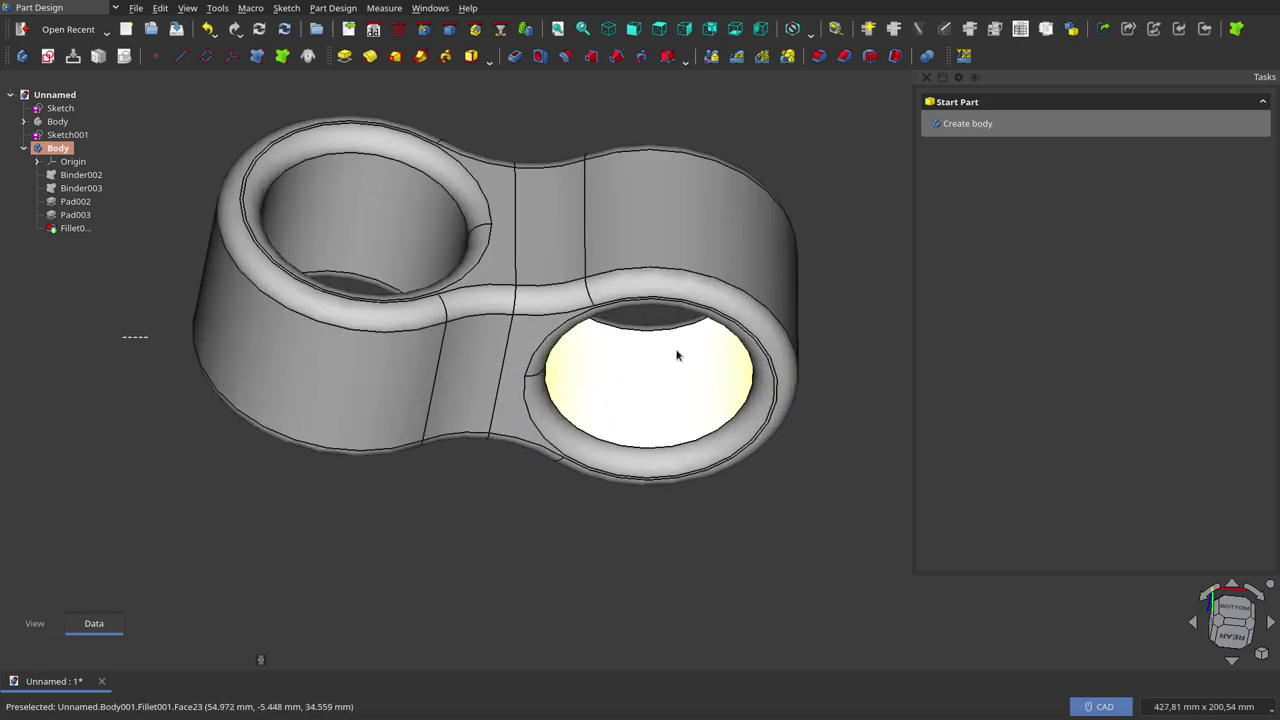
{"action": "mouse_move", "coordinate": [650, 306]}
{"action": "middle_mouse_down"}
{"action": "mouse_move", "coordinate": [525, 339]}
{"action": "mouse_move", "coordinate": [471, 320]}
{"action": "mouse_move", "coordinate": [500, 263]}
{"action": "mouse_move", "coordinate": [566, 236]}
{"action": "mouse_move", "coordinate": [640, 300]}
{"action": "middle_mouse_up"}
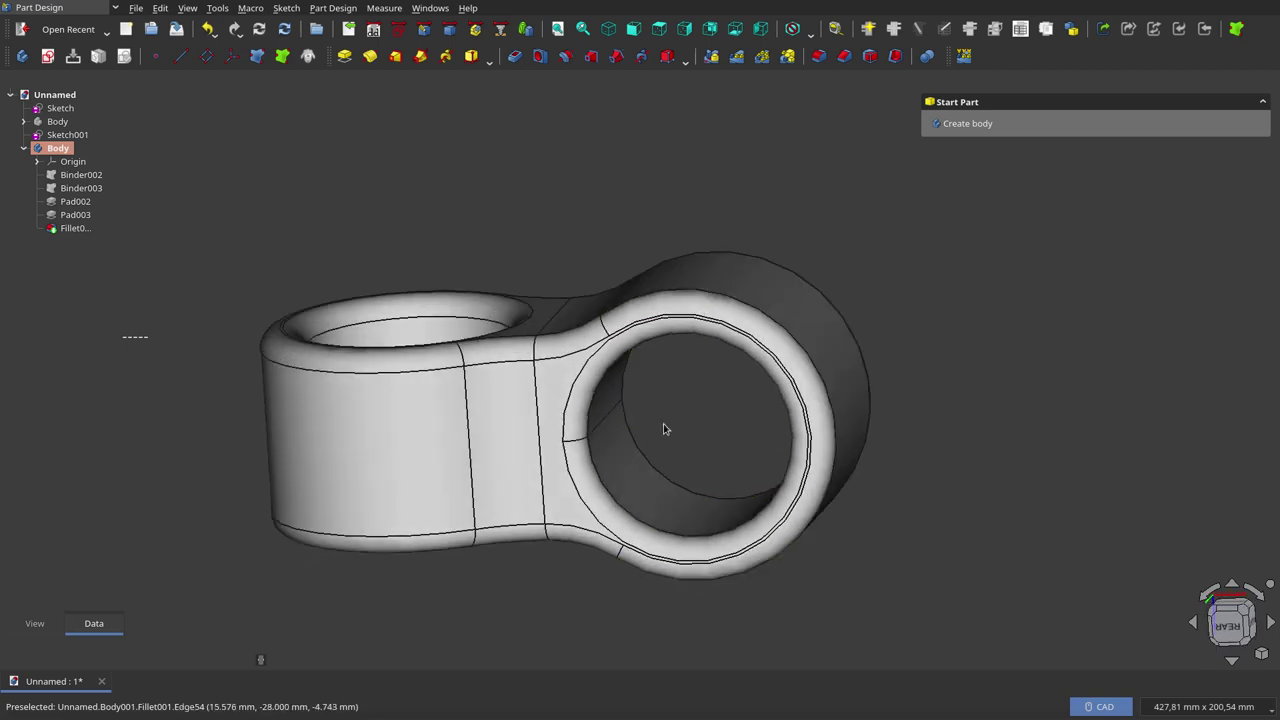
{"action": "mouse_move", "coordinate": [686, 420]}
{"action": "middle_mouse_down"}
{"action": "mouse_move", "coordinate": [708, 403]}
{"action": "mouse_move", "coordinate": [680, 329]}
{"action": "middle_mouse_up"}
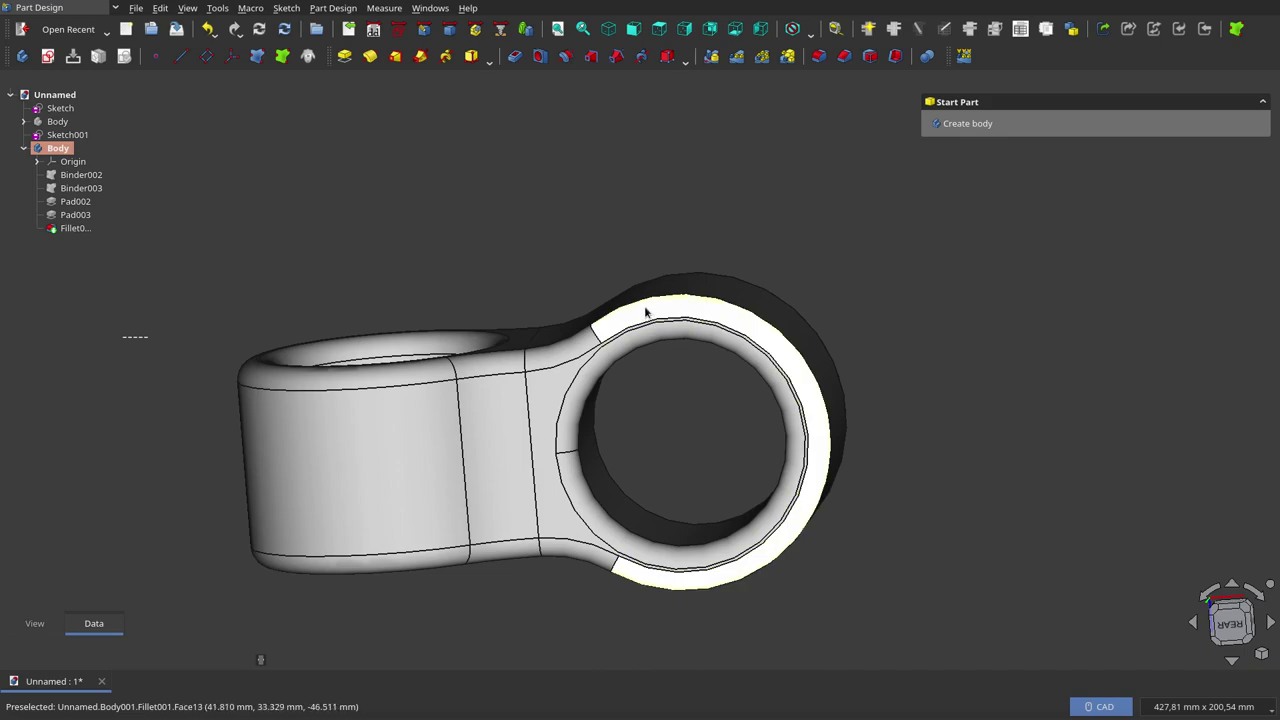
{"action": "mouse_move", "coordinate": [734, 246]}
{"action": "middle_mouse_down"}
{"action": "mouse_move", "coordinate": [714, 206]}
{"action": "mouse_move", "coordinate": [689, 257]}
{"action": "middle_mouse_up"}
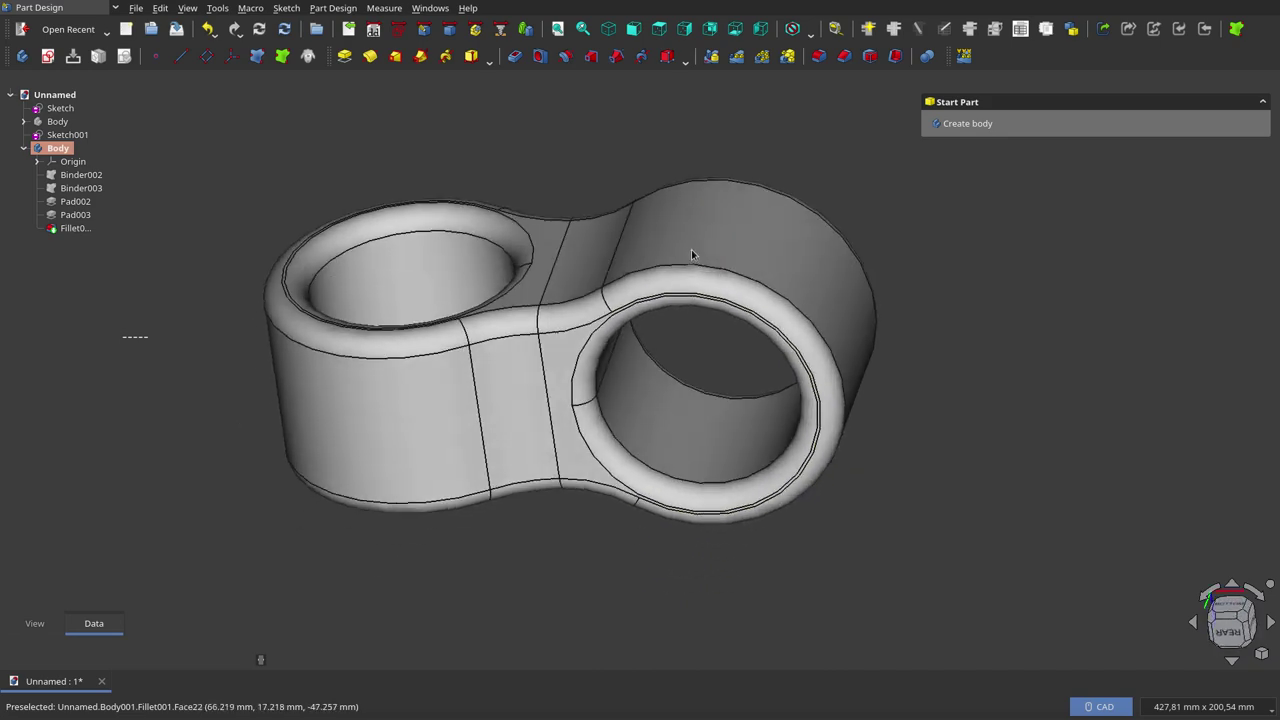
{"action": "middle_click_drag", "start_coordinate": [391, 264], "coordinate": [423, 346]}
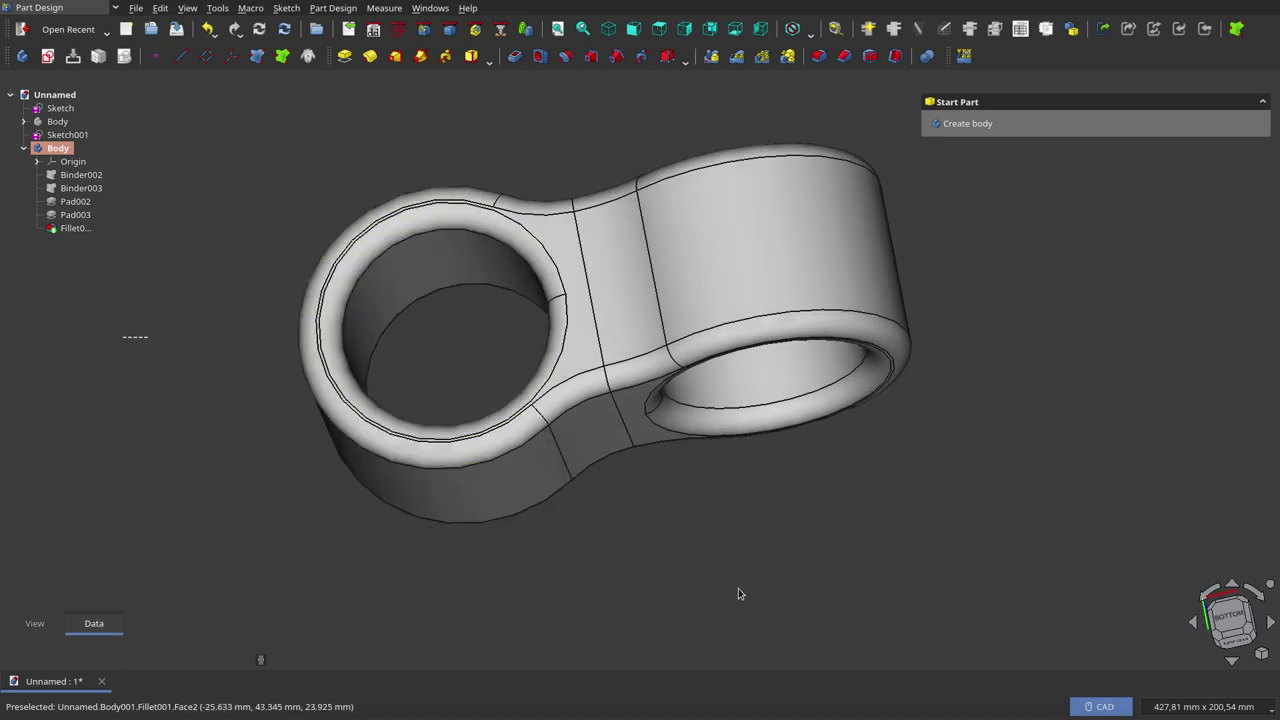
{"action": "mouse_move", "coordinate": [70, 161]}
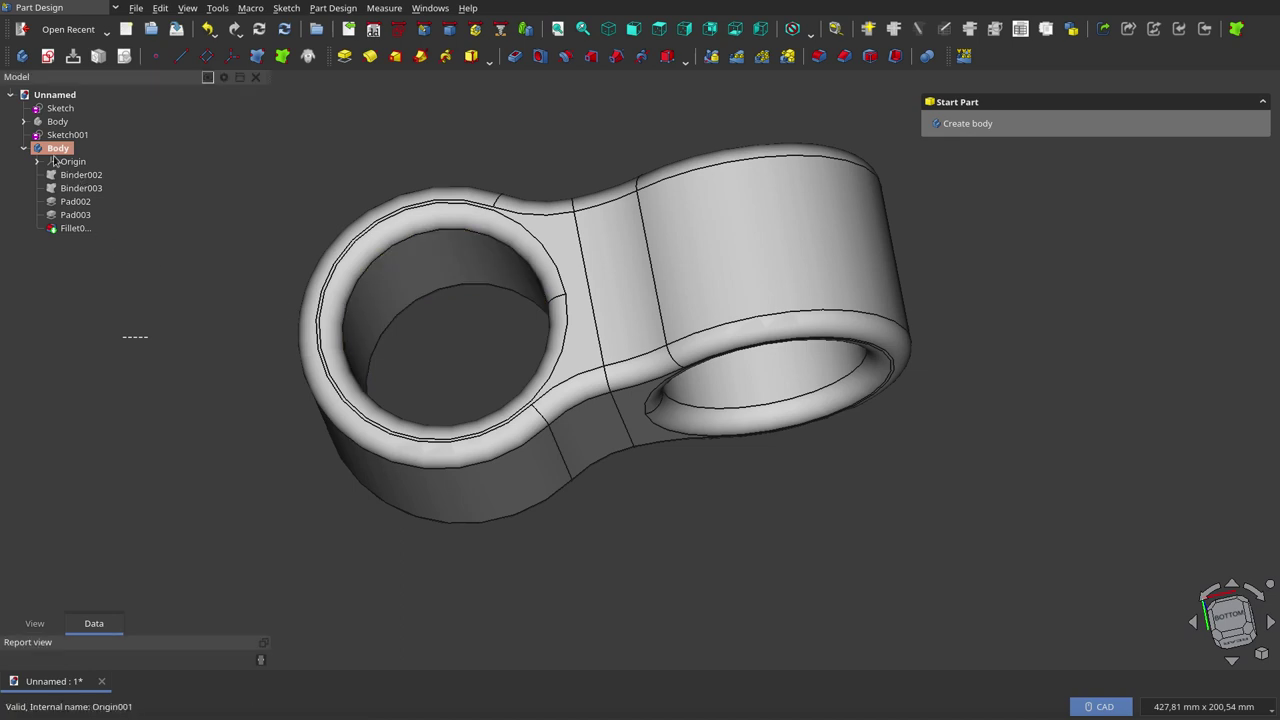
Step: Lower the Body's Deviation view property for a smoother surface rendering
{"action": "left_click", "coordinate": [54, 155]}
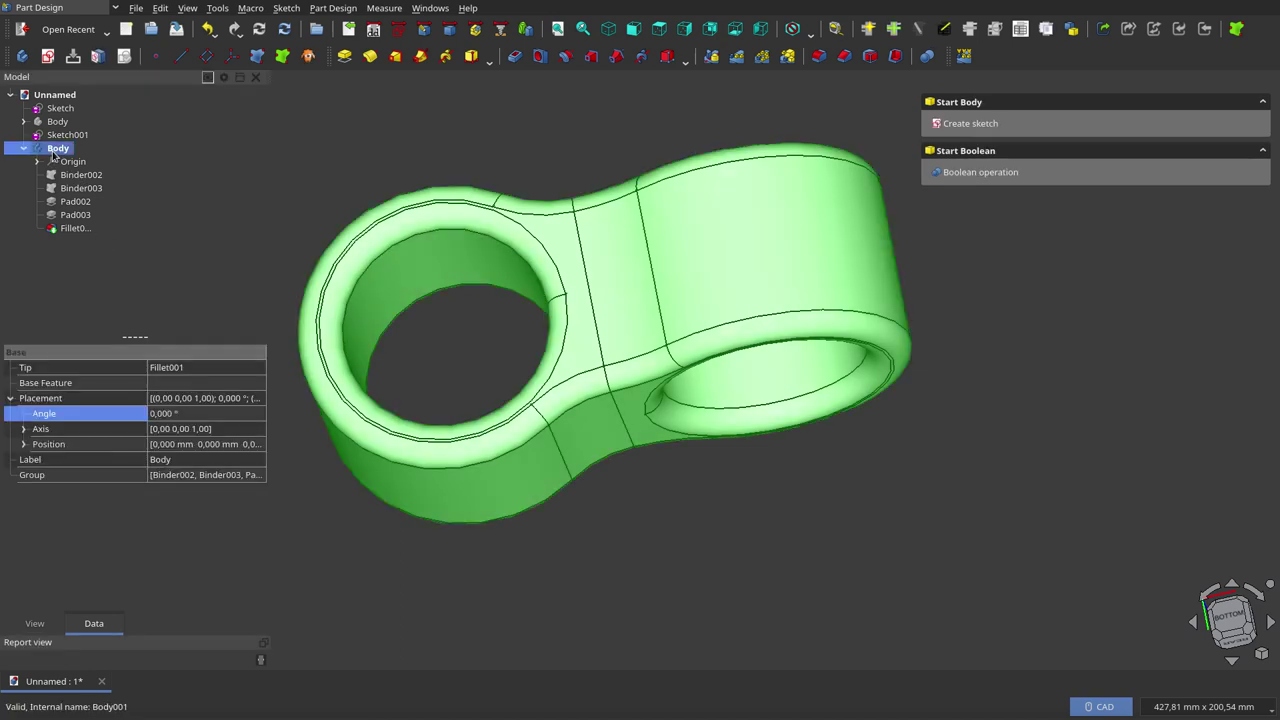
{"action": "left_click", "coordinate": [45, 622]}
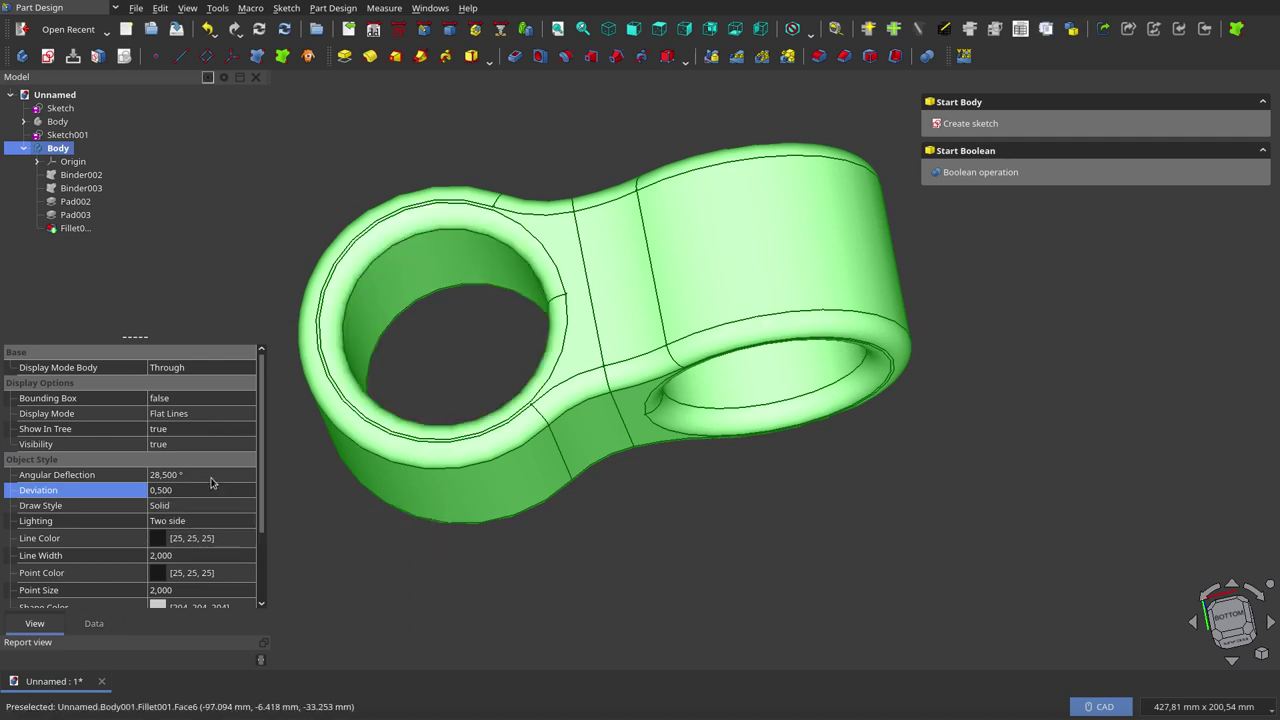
{"action": "left_click", "coordinate": [163, 492]}
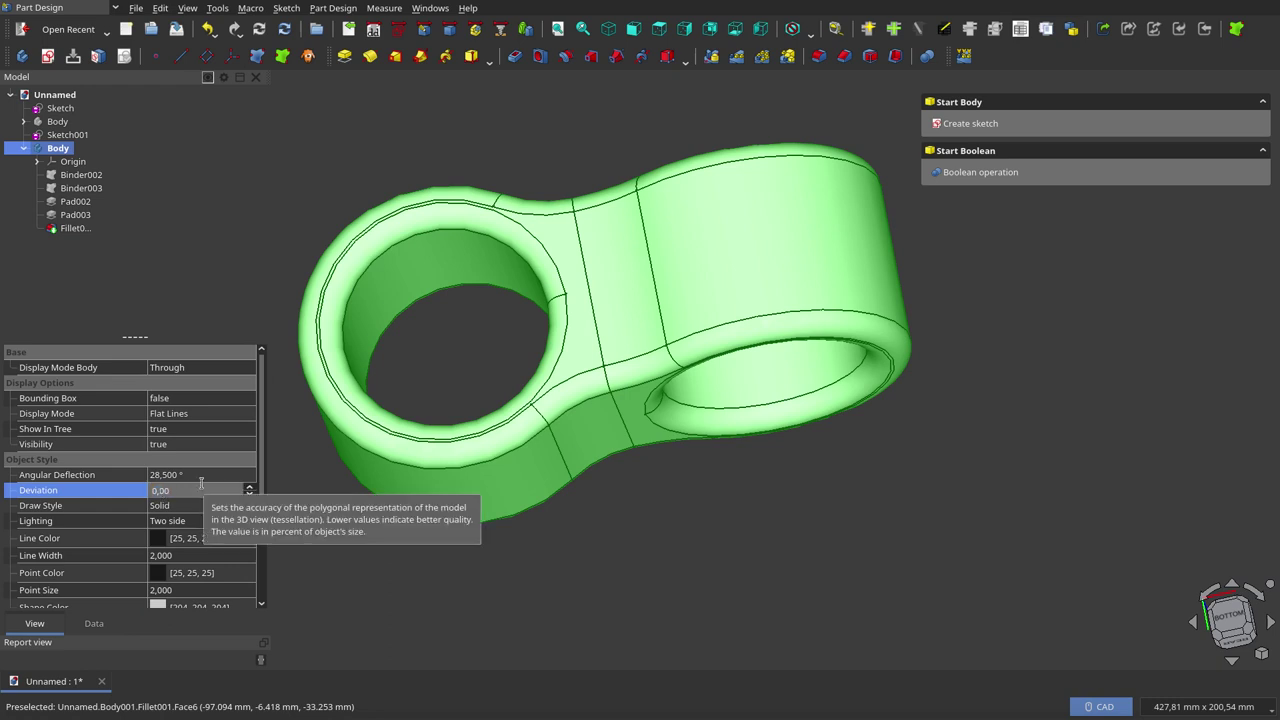
{"action": "type", "text": "0,100"}
{"action": "left_click", "coordinate": [645, 485]}
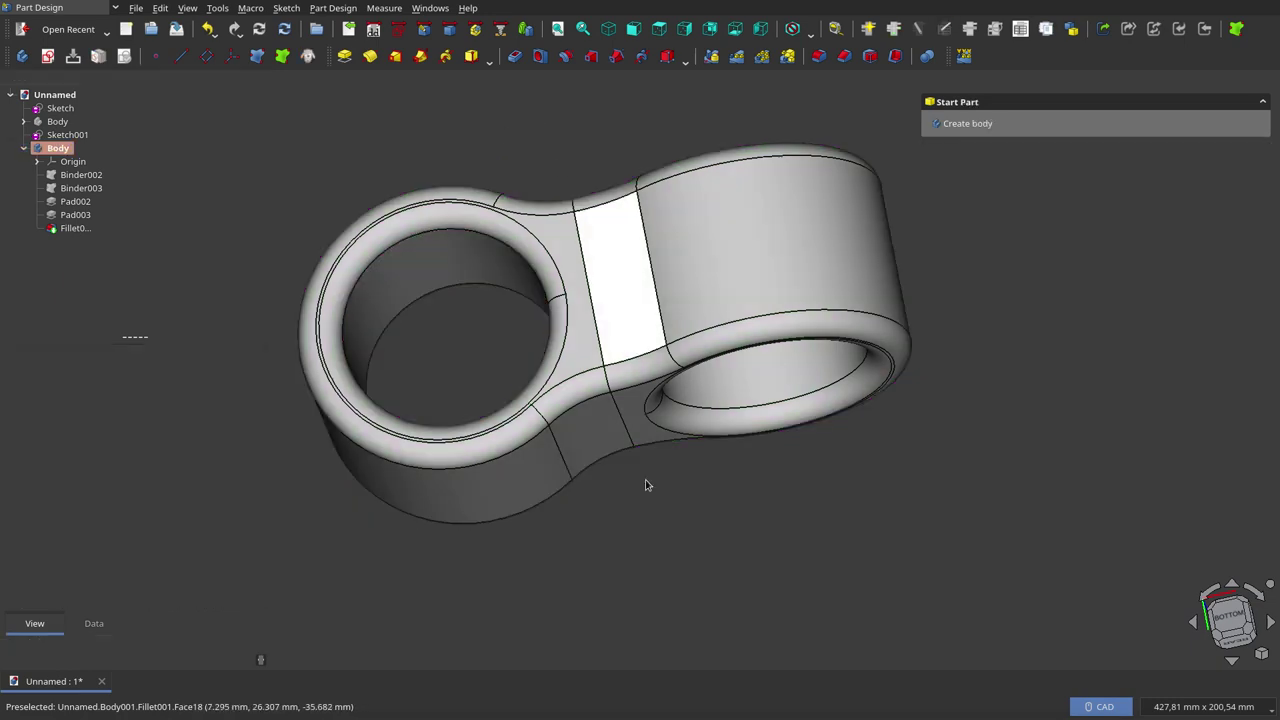
Step: Orbit the figure-eight link to inspect it from several angles
{"action": "middle_click_drag", "start_coordinate": [645, 485], "coordinate": [618, 388]}
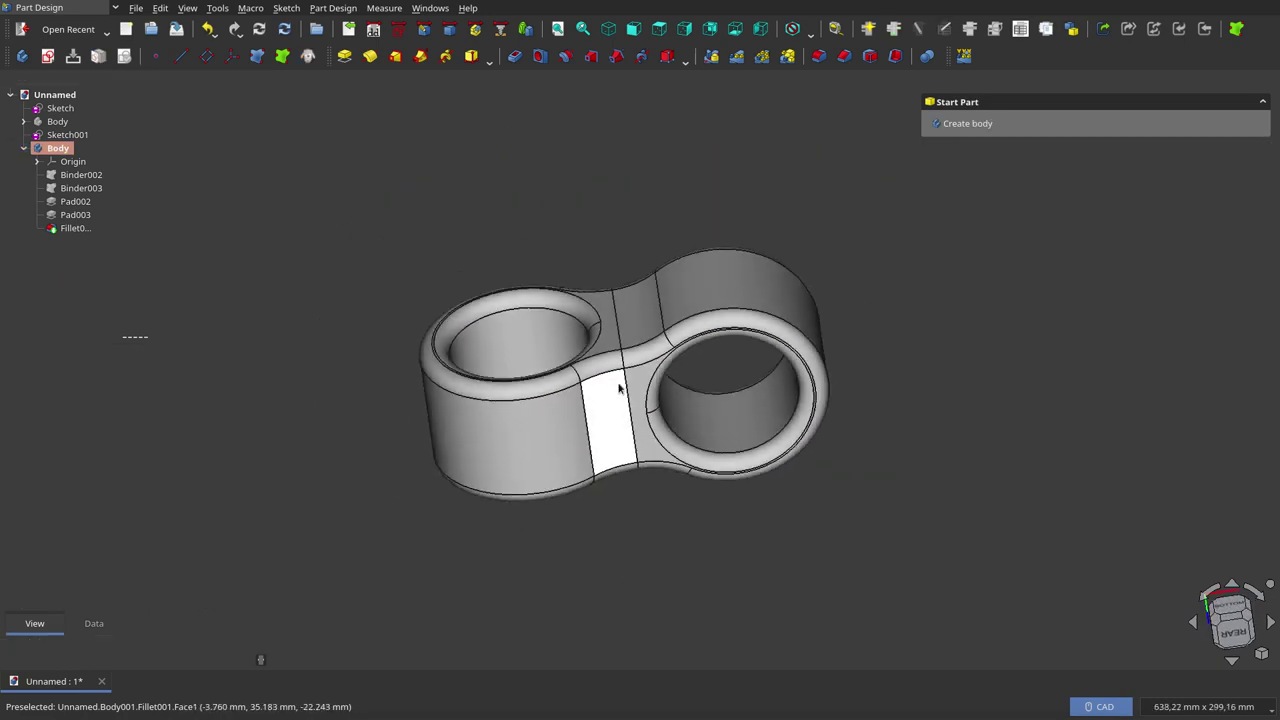
{"action": "scroll", "coordinate": [658, 500], "scroll_direction": "up", "scroll_amount": 2}
{"action": "scroll", "coordinate": [663, 520], "scroll_direction": "down", "scroll_amount": 1}
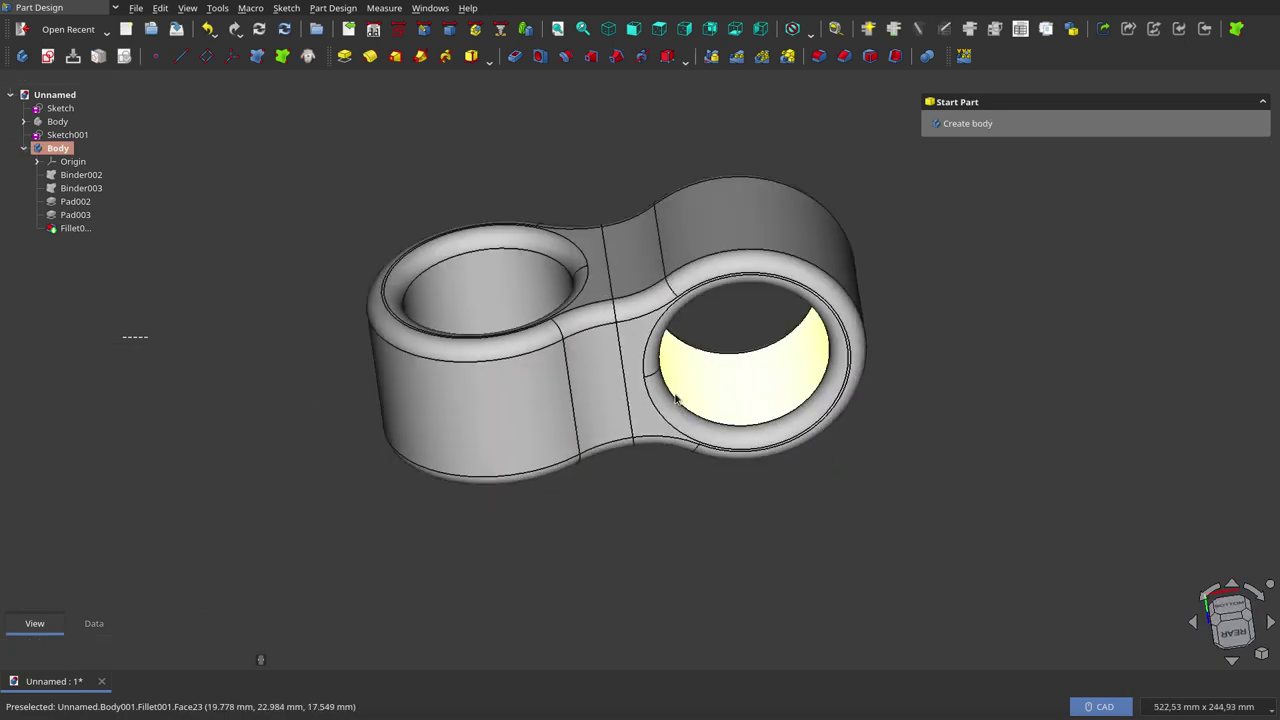
{"action": "mouse_move", "coordinate": [676, 398]}
{"action": "middle_mouse_down"}
{"action": "mouse_move", "coordinate": [625, 342]}
{"action": "mouse_move", "coordinate": [395, 282]}
{"action": "mouse_move", "coordinate": [659, 448]}
{"action": "middle_mouse_up"}
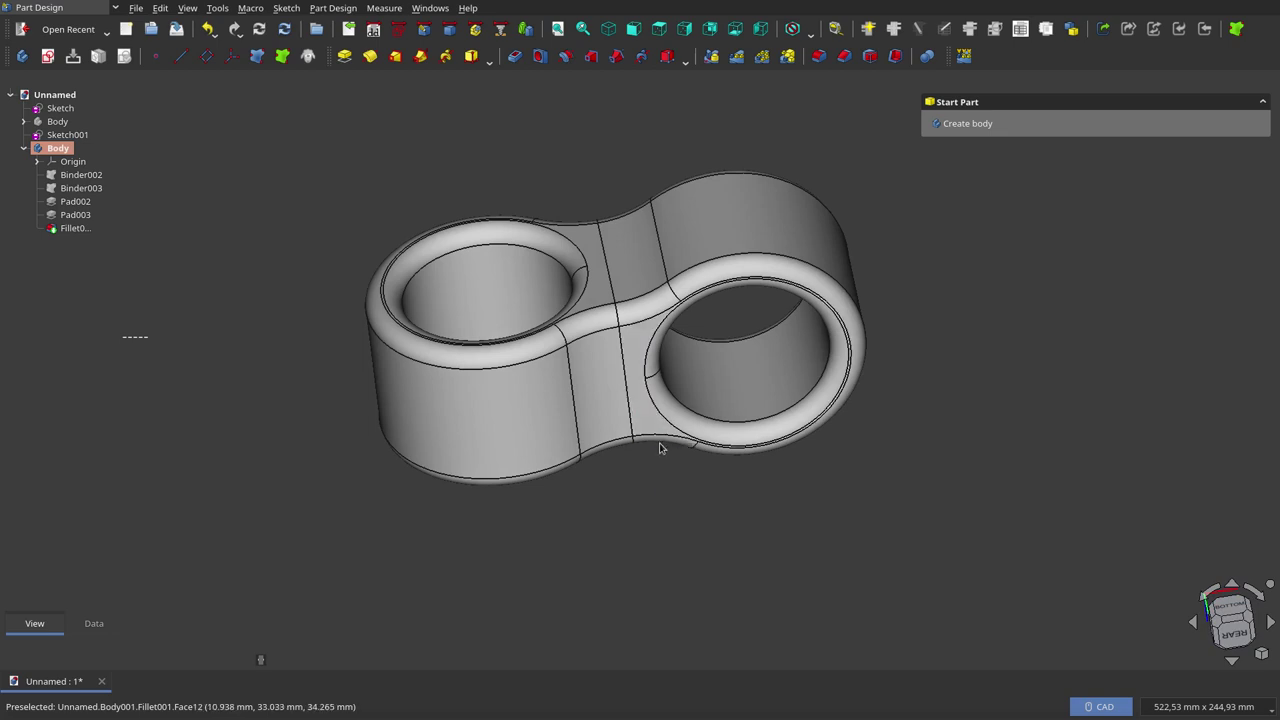
{"action": "right_click", "coordinate": [659, 448]}
{"action": "middle_click_drag", "start_coordinate": [612, 484], "coordinate": [600, 526]}
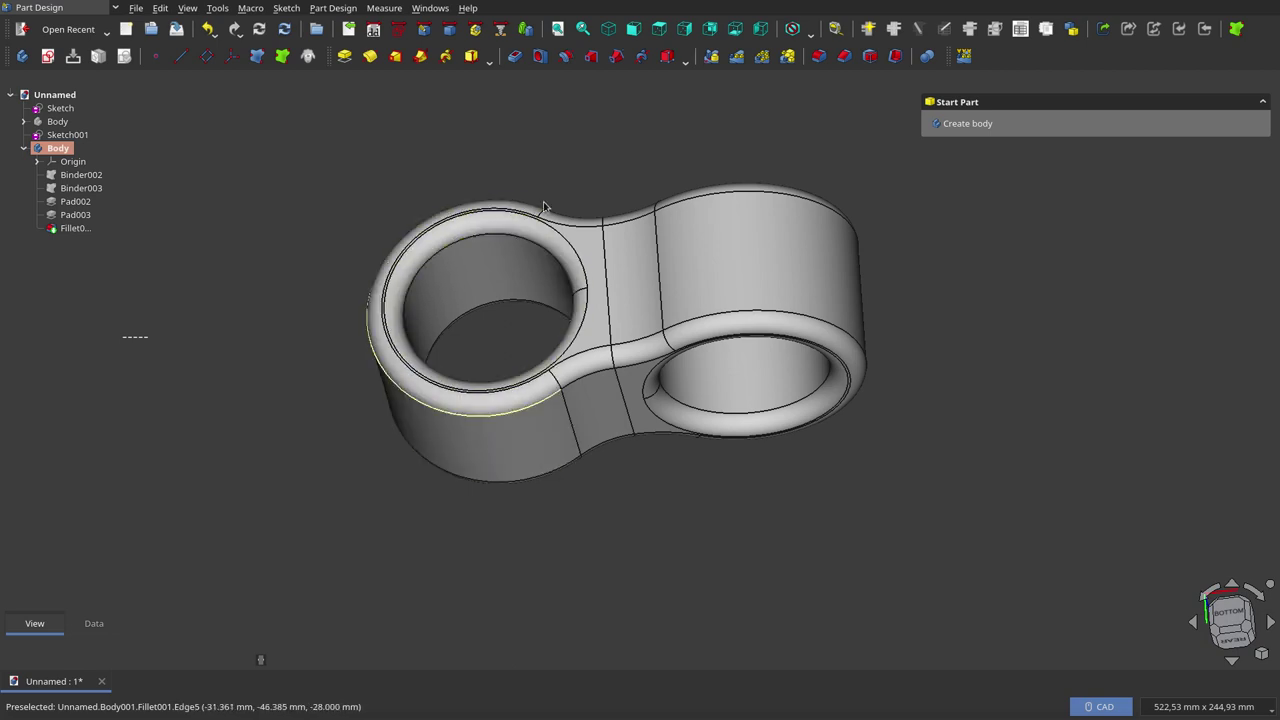
{"action": "middle_click_drag", "start_coordinate": [654, 496], "coordinate": [654, 489]}
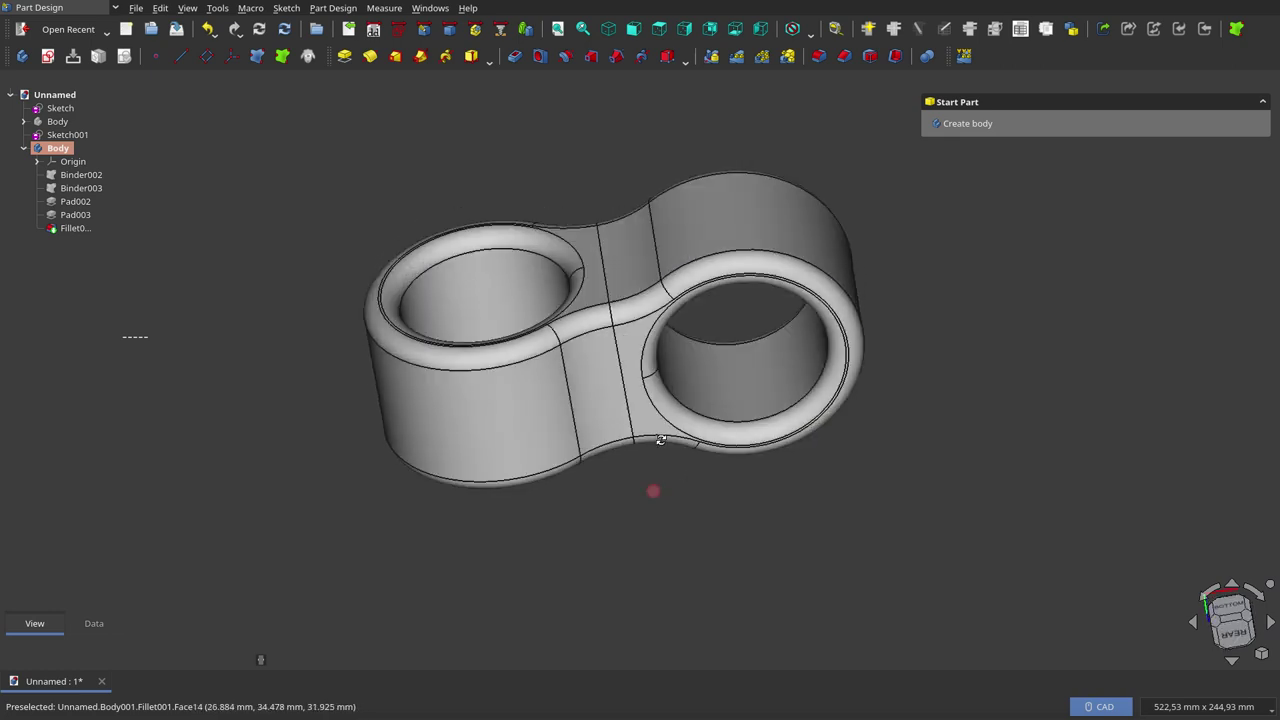
Step: Set Sketch001's diametro Interno constraint to 60 mm
{"action": "left_click", "coordinate": [69, 136]}
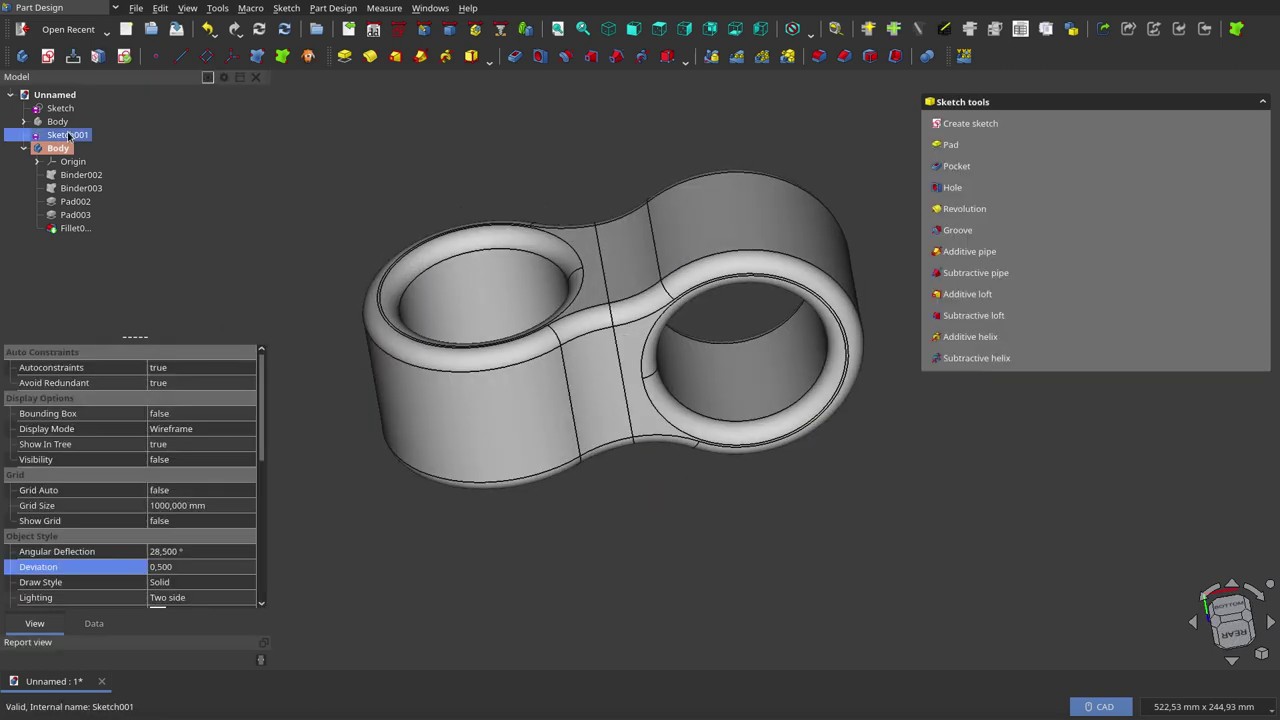
{"action": "left_click", "coordinate": [93, 623]}
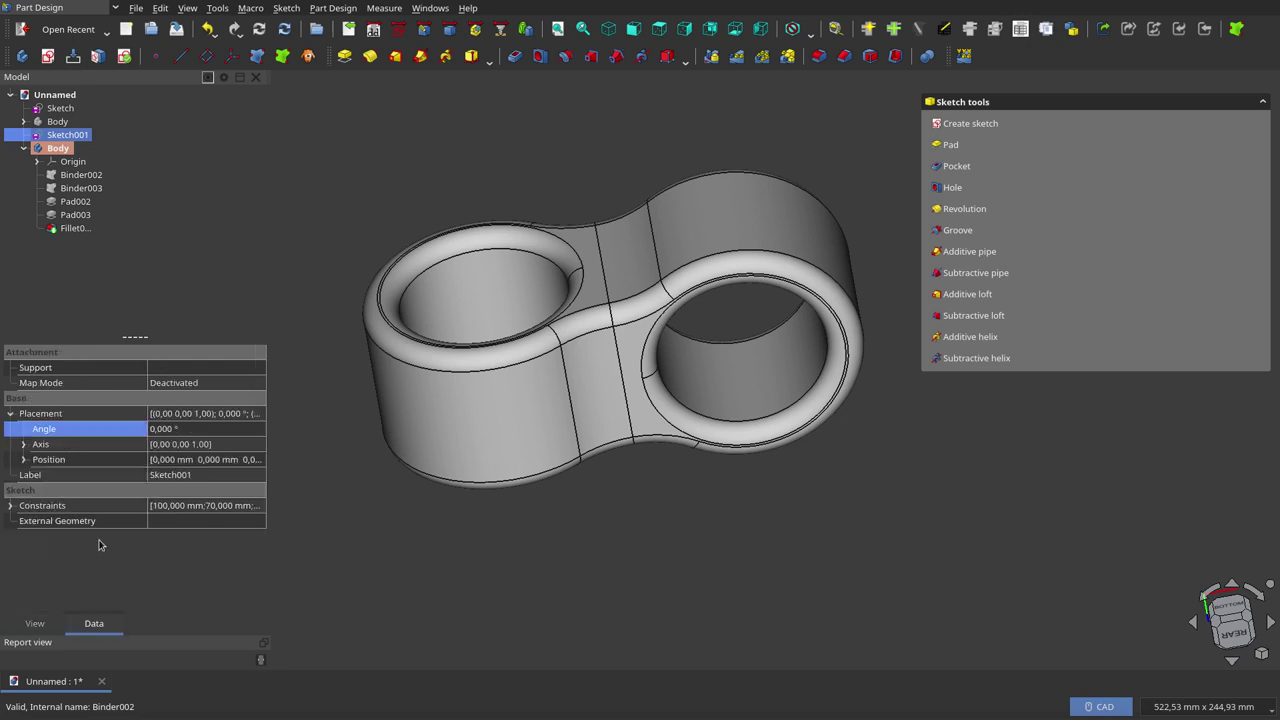
{"action": "left_click", "coordinate": [11, 507]}
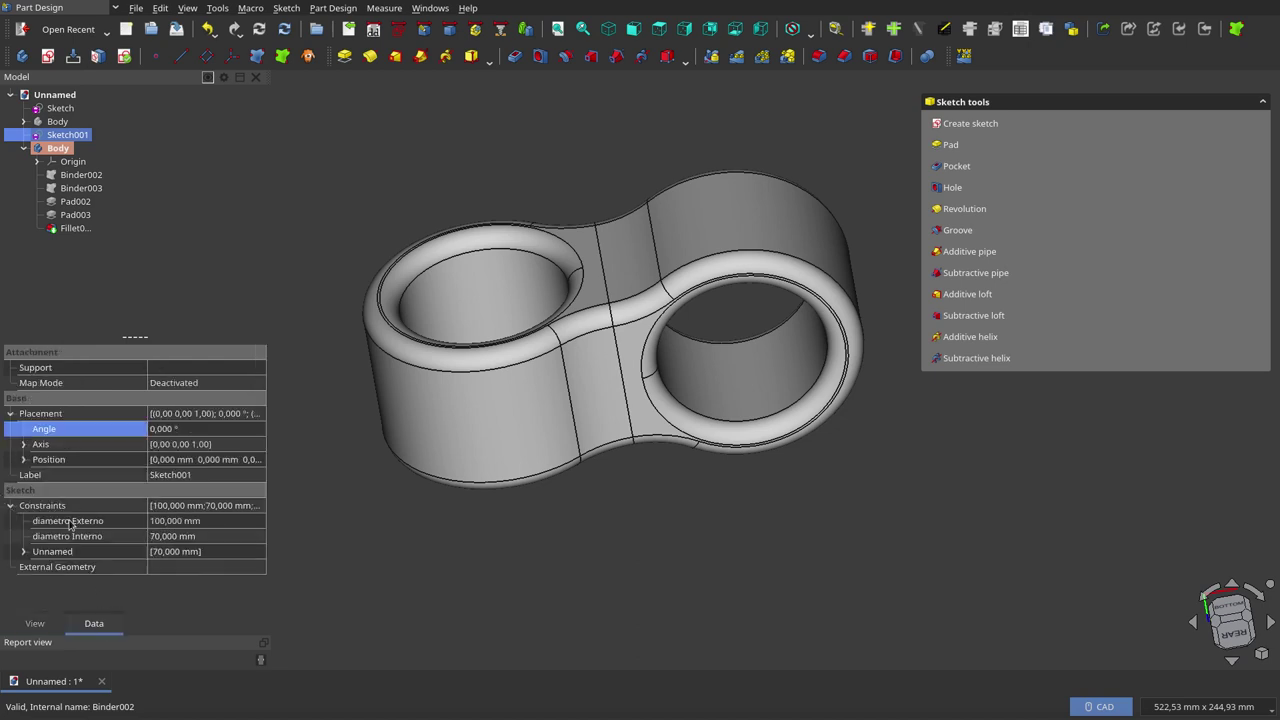
{"action": "left_click", "coordinate": [173, 538]}
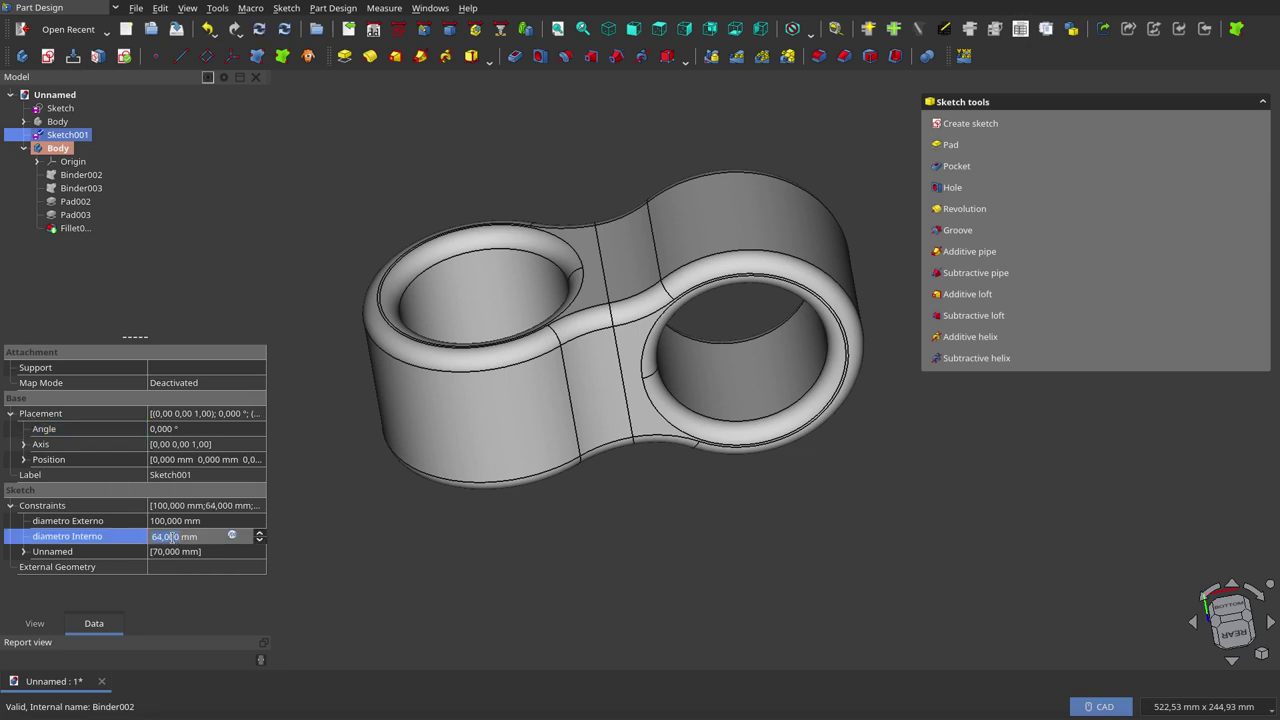
{"action": "left_click", "coordinate": [706, 502]}
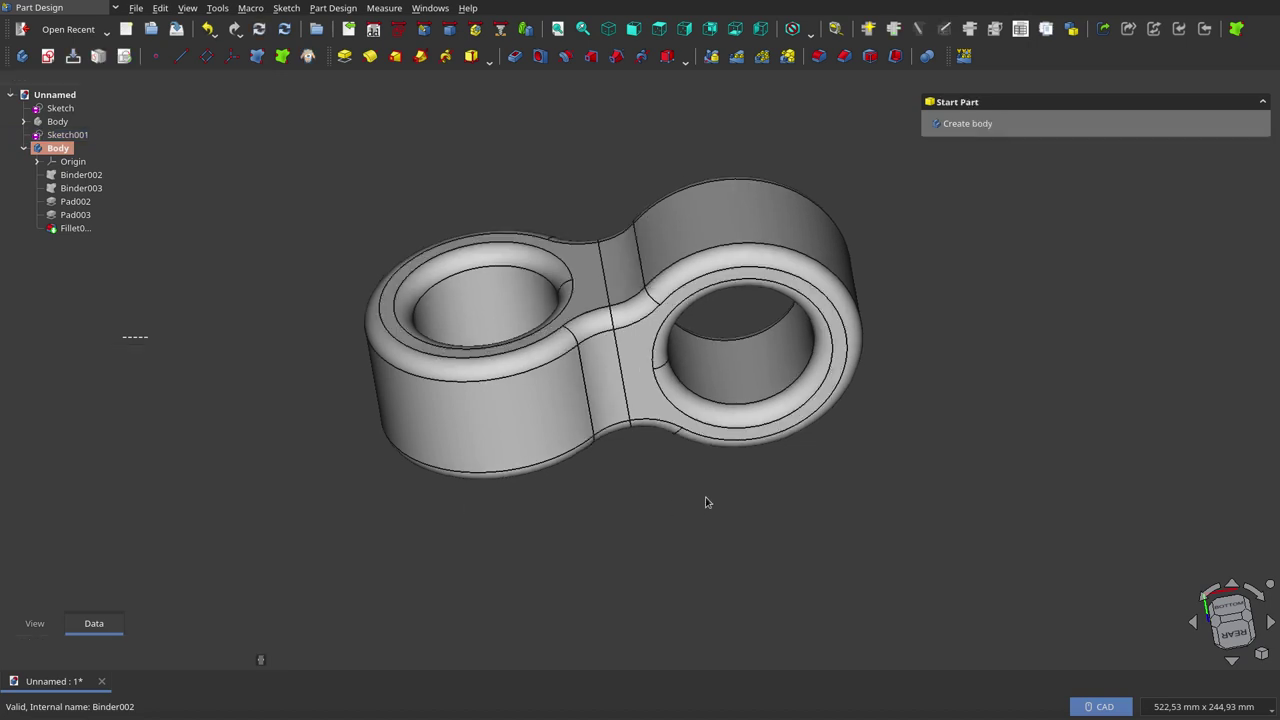
{"action": "mouse_move", "coordinate": [696, 510]}
{"action": "middle_mouse_down"}
{"action": "mouse_move", "coordinate": [663, 569]}
{"action": "mouse_move", "coordinate": [668, 298]}
{"action": "mouse_move", "coordinate": [600, 430]}
{"action": "mouse_move", "coordinate": [514, 534]}
{"action": "mouse_move", "coordinate": [357, 529]}
{"action": "mouse_move", "coordinate": [581, 501]}
{"action": "mouse_move", "coordinate": [623, 429]}
{"action": "mouse_move", "coordinate": [674, 449]}
{"action": "mouse_move", "coordinate": [700, 440]}
{"action": "middle_mouse_up"}
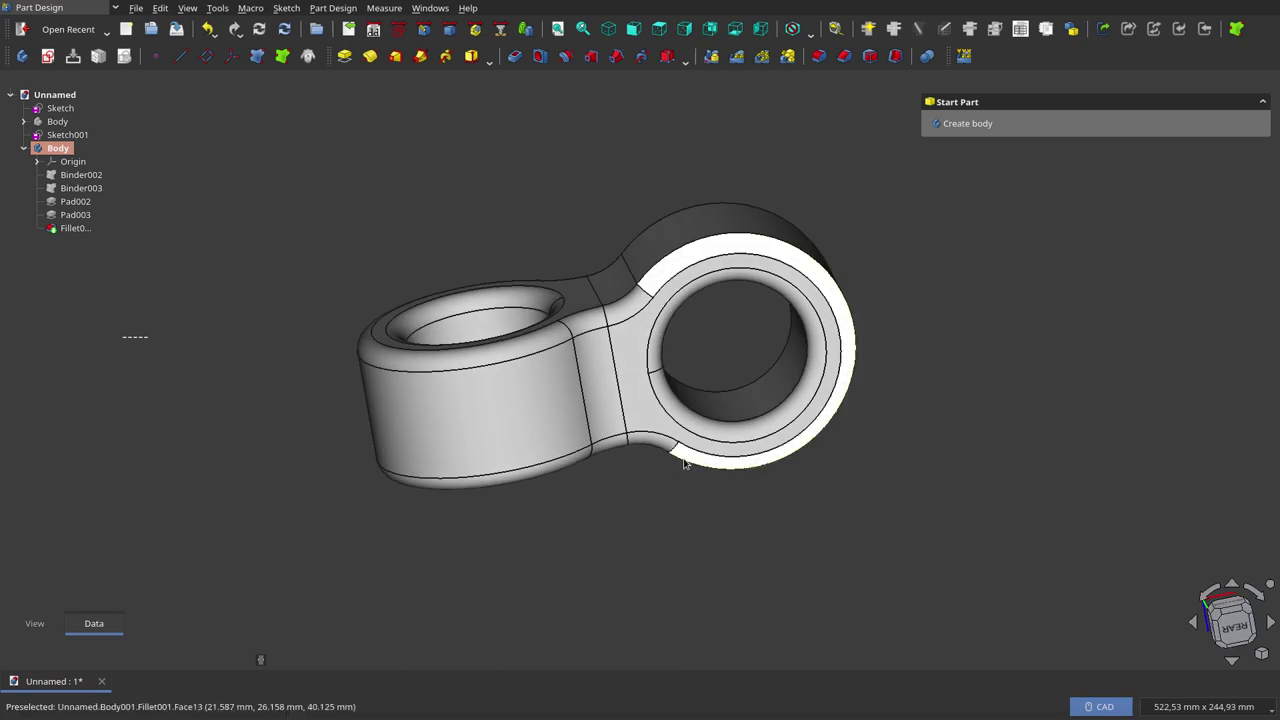
Step: Set diametro Externo to 113 mm and check the resized rings from top and bottom
{"action": "left_click", "coordinate": [67, 134]}
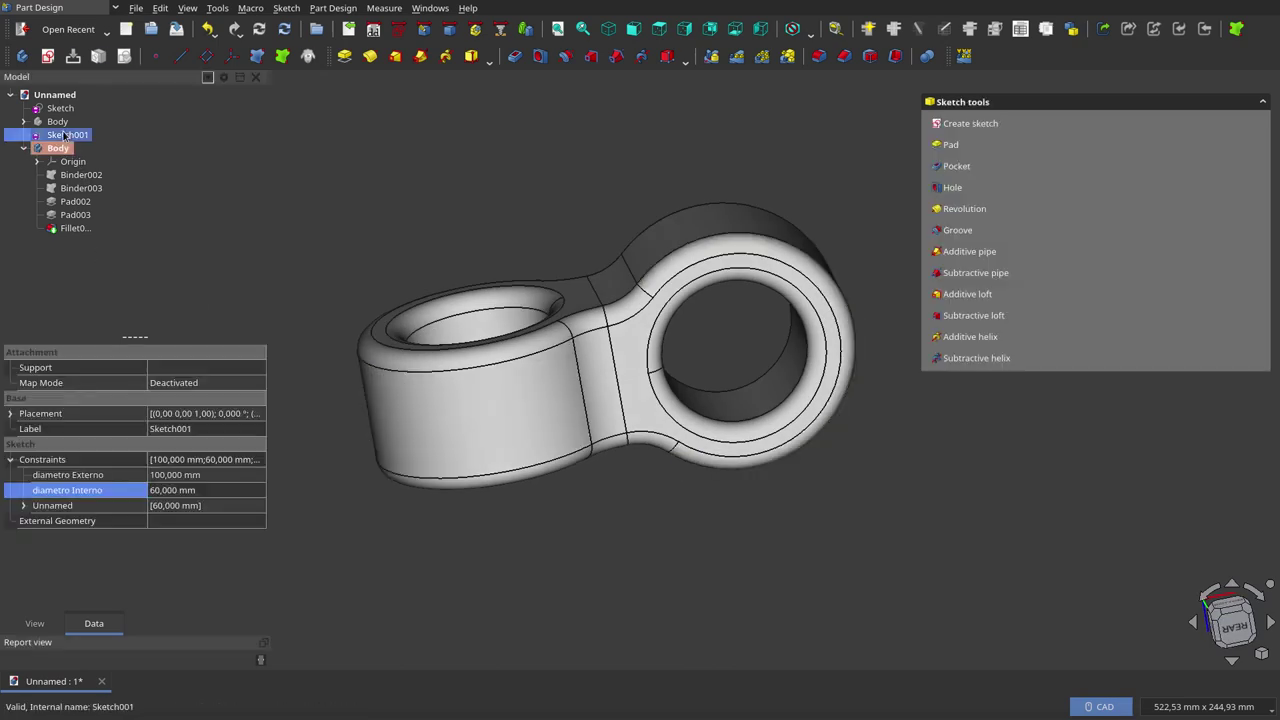
{"action": "left_click", "coordinate": [168, 475]}
{"action": "type", "text": "113,000"}
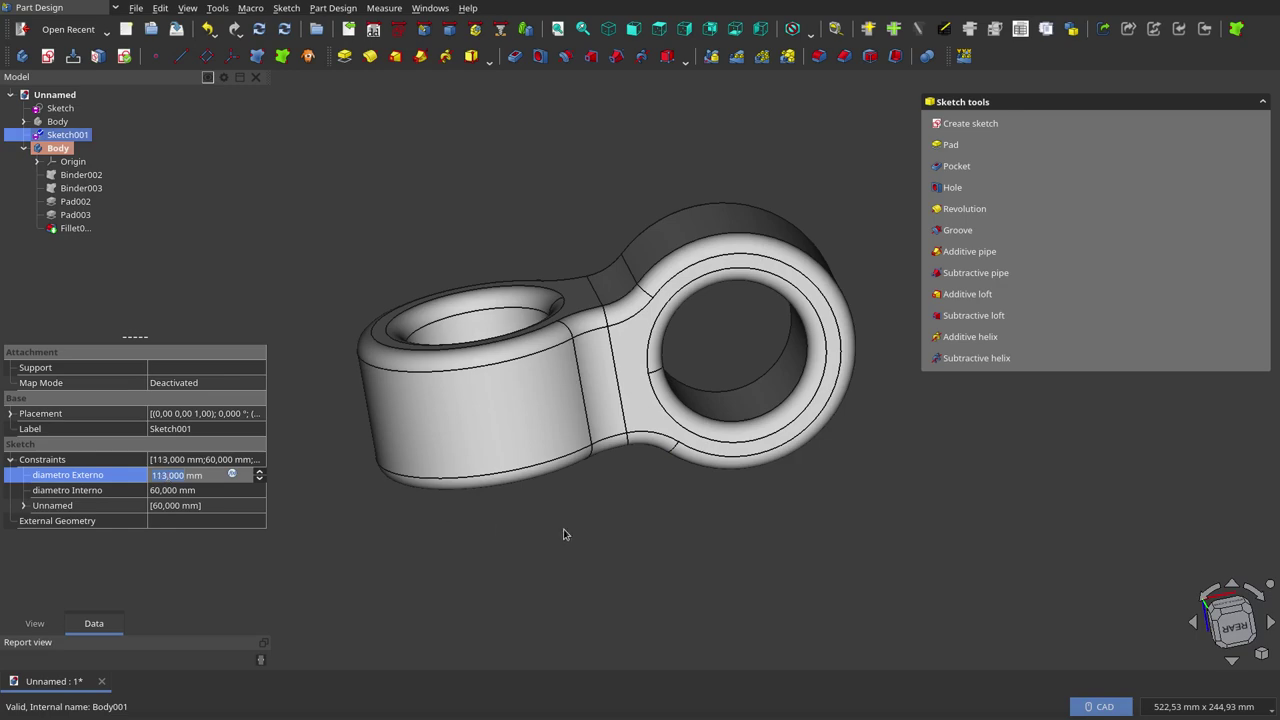
{"action": "left_click", "coordinate": [643, 544]}
{"action": "mouse_move", "coordinate": [643, 530]}
{"action": "middle_mouse_down"}
{"action": "mouse_move", "coordinate": [634, 609]}
{"action": "mouse_move", "coordinate": [443, 543]}
{"action": "mouse_move", "coordinate": [466, 391]}
{"action": "mouse_move", "coordinate": [586, 317]}
{"action": "mouse_move", "coordinate": [626, 491]}
{"action": "mouse_move", "coordinate": [620, 551]}
{"action": "middle_mouse_up"}
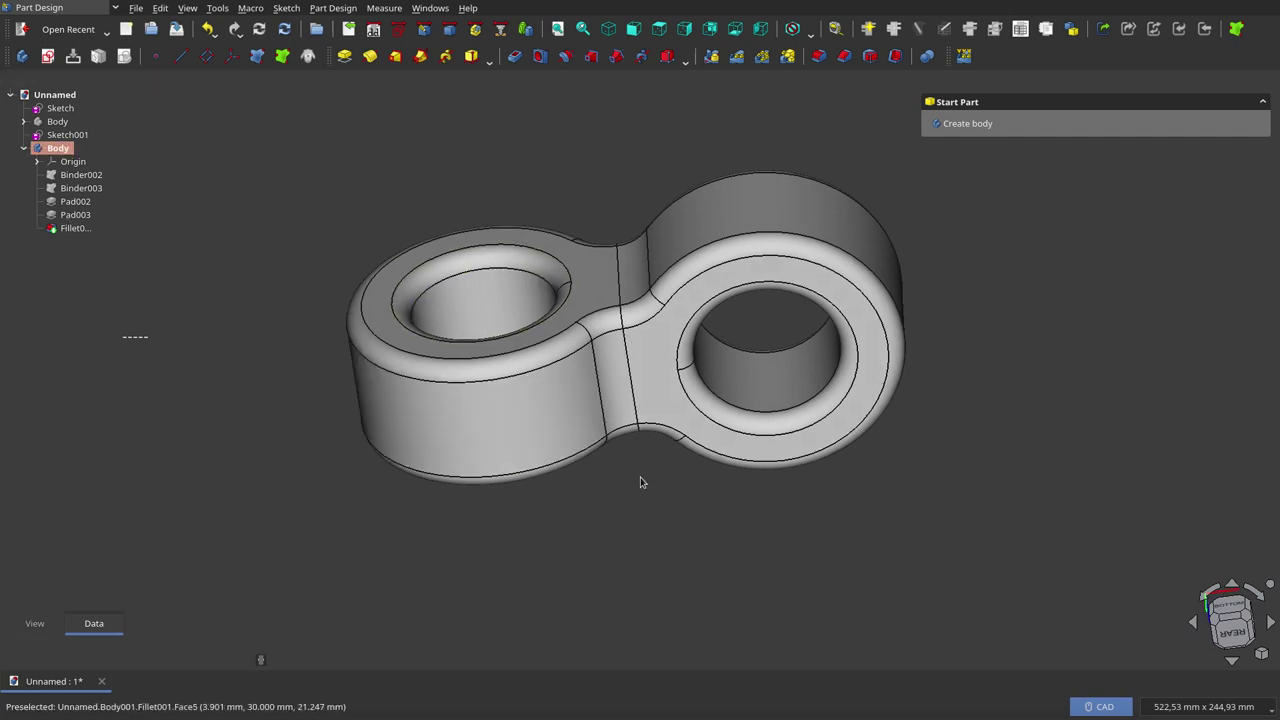
{"action": "scroll", "coordinate": [640, 483], "scroll_direction": "down", "scroll_amount": 2}
{"action": "scroll", "coordinate": [622, 304], "scroll_direction": "up", "scroll_amount": 3}
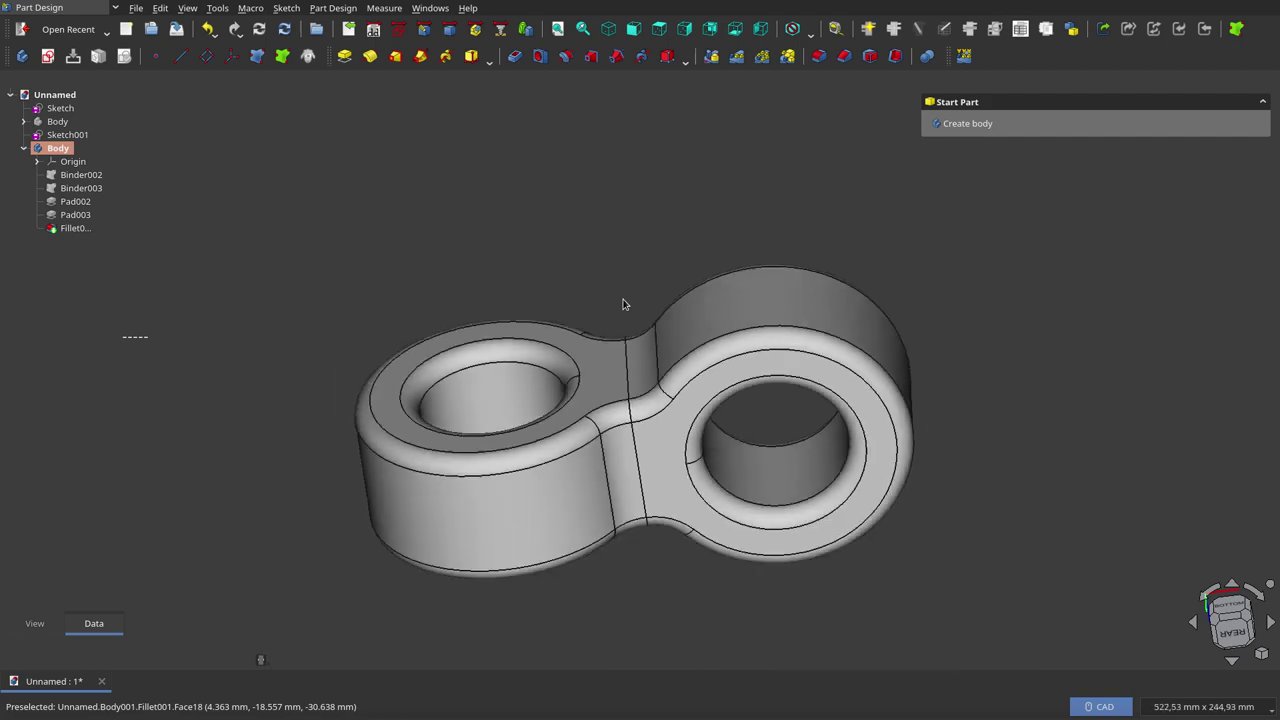
{"action": "mouse_move", "coordinate": [623, 304]}
{"action": "middle_mouse_down"}
{"action": "mouse_move", "coordinate": [646, 434]}
{"action": "mouse_move", "coordinate": [633, 570]}
{"action": "mouse_move", "coordinate": [477, 514]}
{"action": "mouse_move", "coordinate": [651, 457]}
{"action": "mouse_move", "coordinate": [603, 363]}
{"action": "mouse_move", "coordinate": [629, 294]}
{"action": "mouse_move", "coordinate": [575, 475]}
{"action": "mouse_move", "coordinate": [580, 509]}
{"action": "mouse_move", "coordinate": [680, 490]}
{"action": "mouse_move", "coordinate": [654, 254]}
{"action": "mouse_move", "coordinate": [665, 503]}
{"action": "mouse_move", "coordinate": [560, 514]}
{"action": "mouse_move", "coordinate": [477, 494]}
{"action": "mouse_move", "coordinate": [645, 455]}
{"action": "mouse_move", "coordinate": [596, 383]}
{"action": "mouse_move", "coordinate": [705, 460]}
{"action": "middle_mouse_up"}
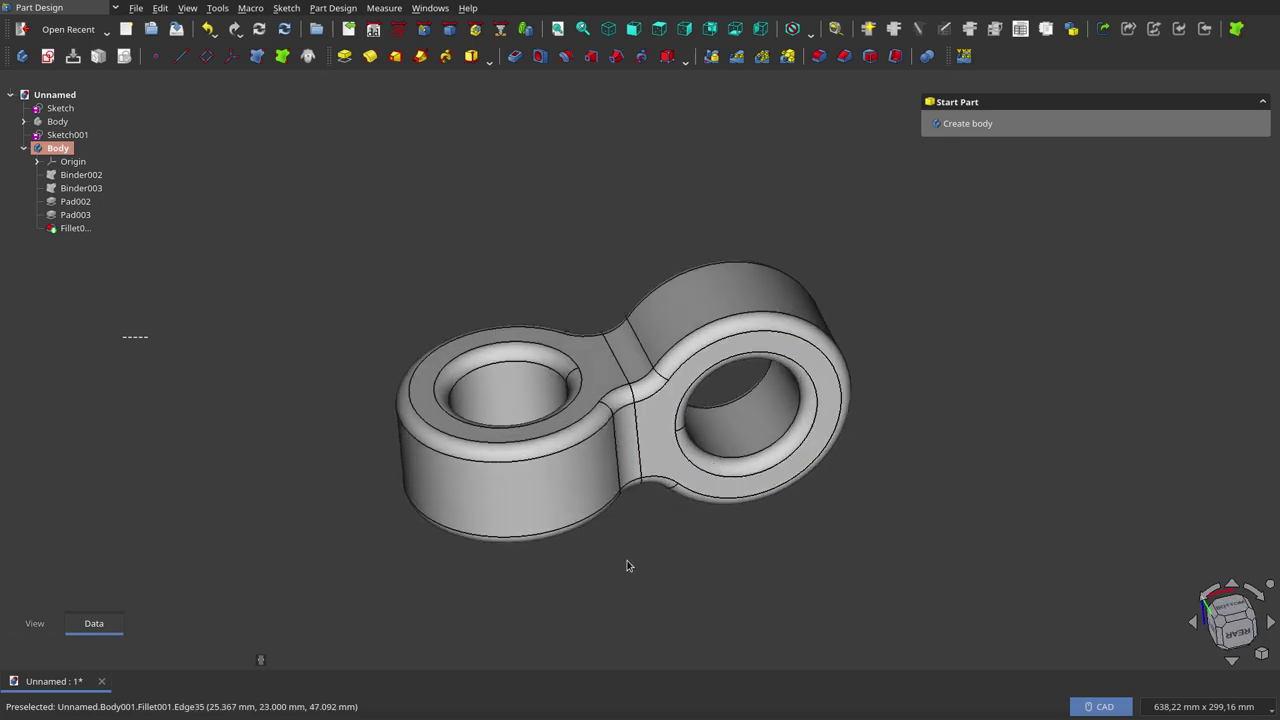
{"action": "scroll", "coordinate": [610, 536], "scroll_direction": "up", "scroll_amount": 1}
{"action": "mouse_move", "coordinate": [70, 140]}
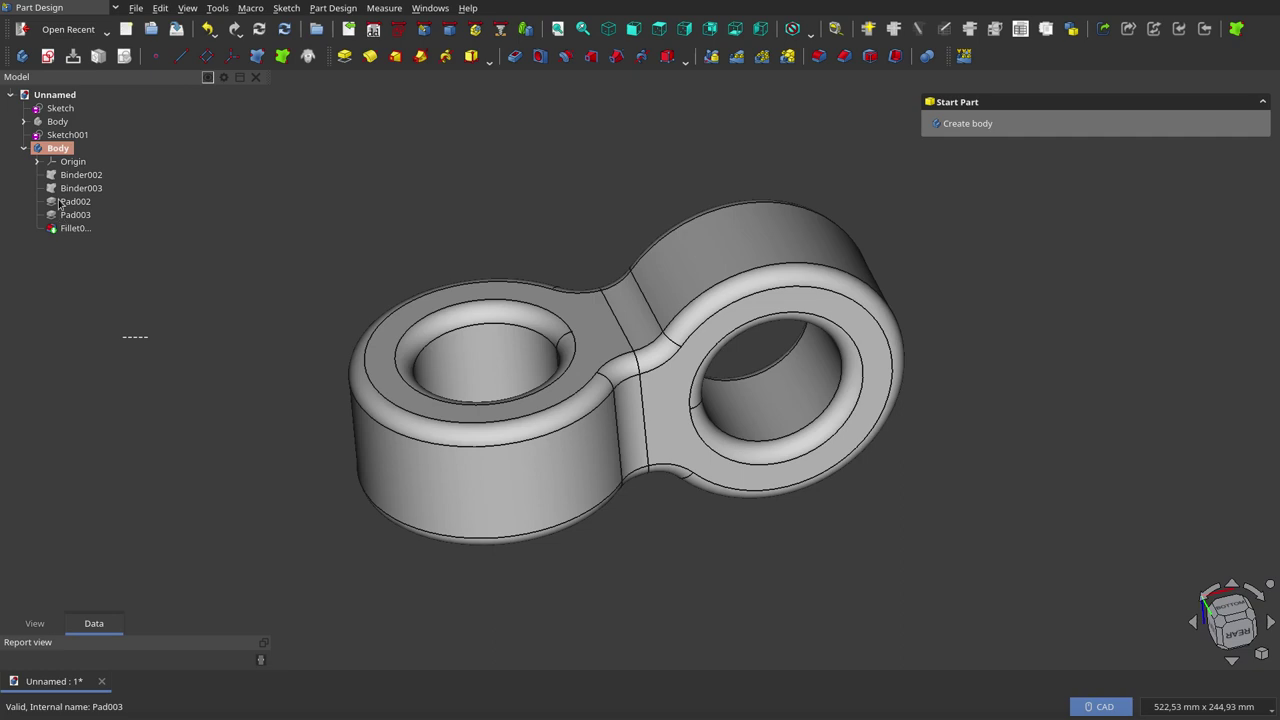
Step: Change Sketch001's diametro Externo to 100 mm and diametro Interno to 68 mm
{"action": "left_click", "coordinate": [70, 138]}
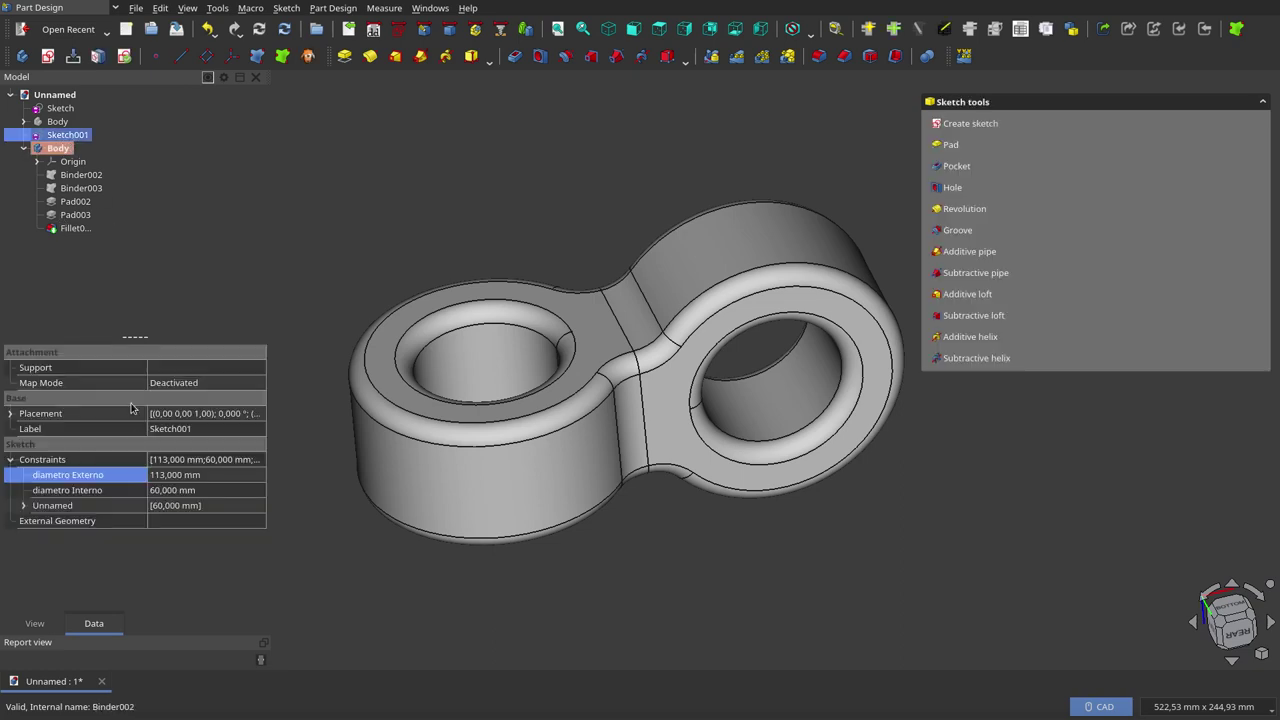
{"action": "left_click", "coordinate": [168, 490]}
{"action": "left_click", "coordinate": [172, 477]}
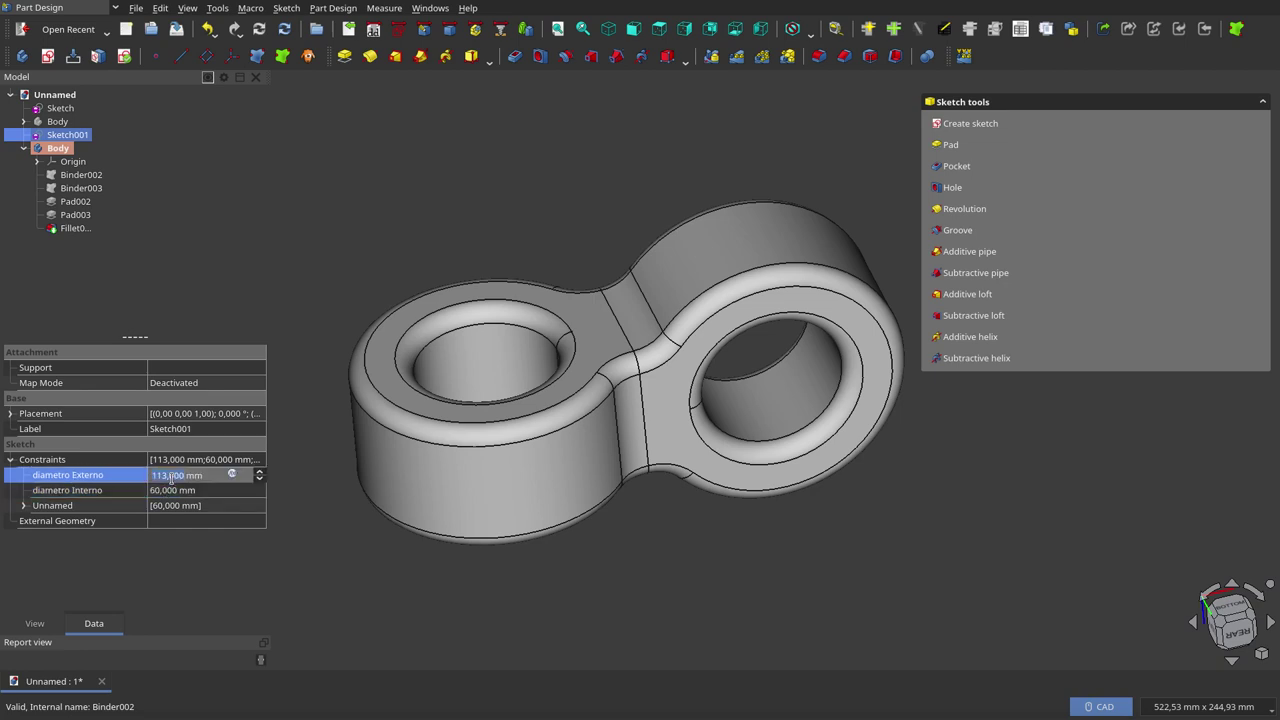
{"action": "scroll", "coordinate": [172, 477], "scroll_direction": "down", "scroll_amount": 7}
{"action": "left_click", "coordinate": [156, 490]}
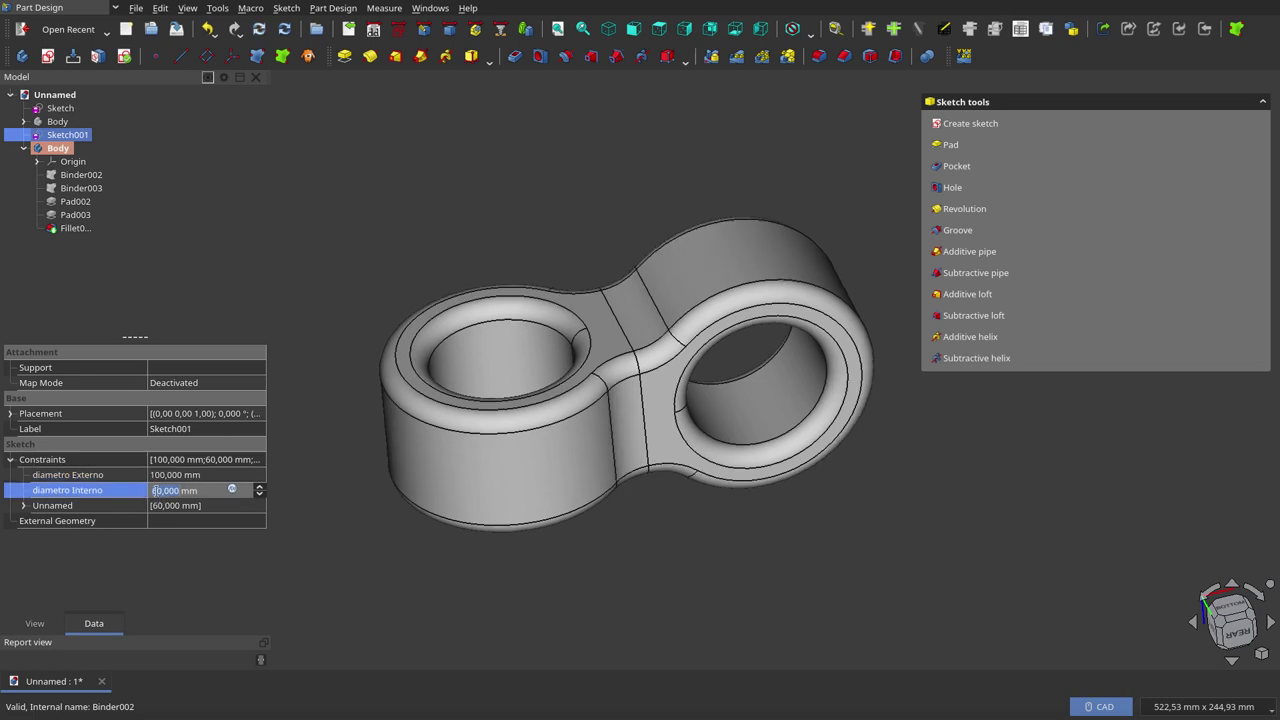
{"action": "type", "text": "65,000"}
{"action": "scroll", "coordinate": [156, 490], "scroll_direction": "up", "scroll_amount": 2}
{"action": "left_click", "coordinate": [658, 543]}
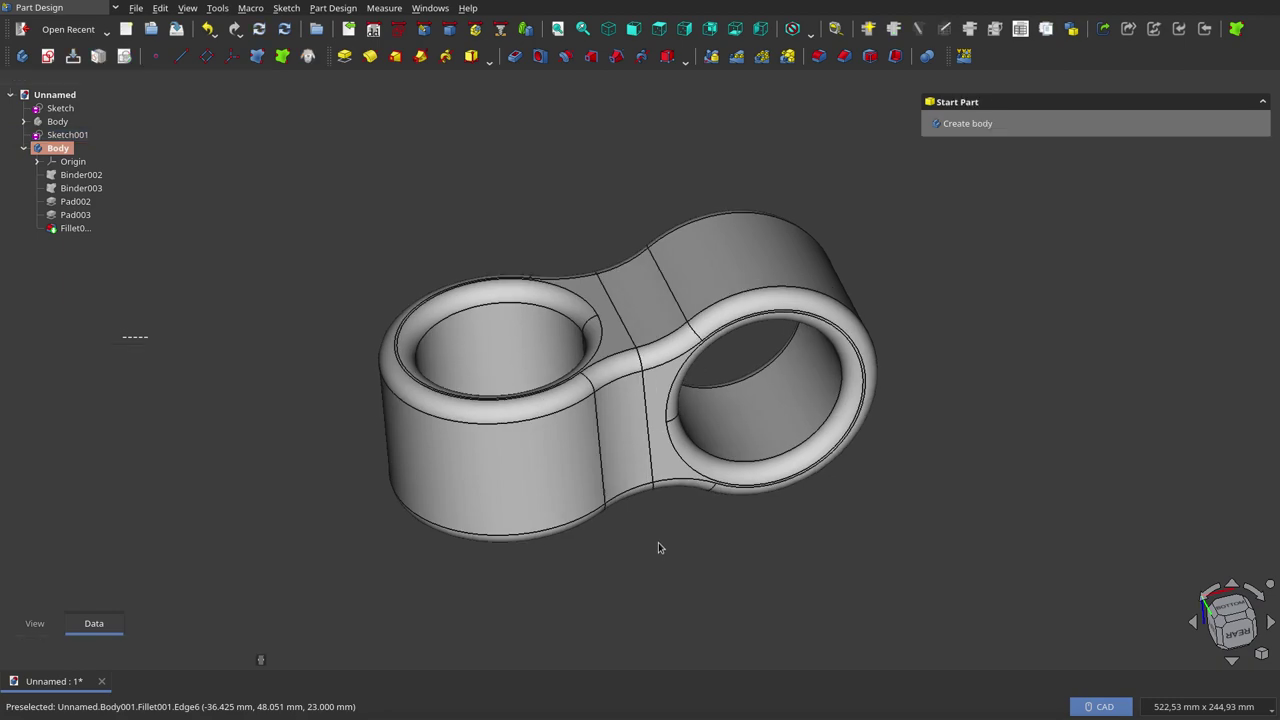